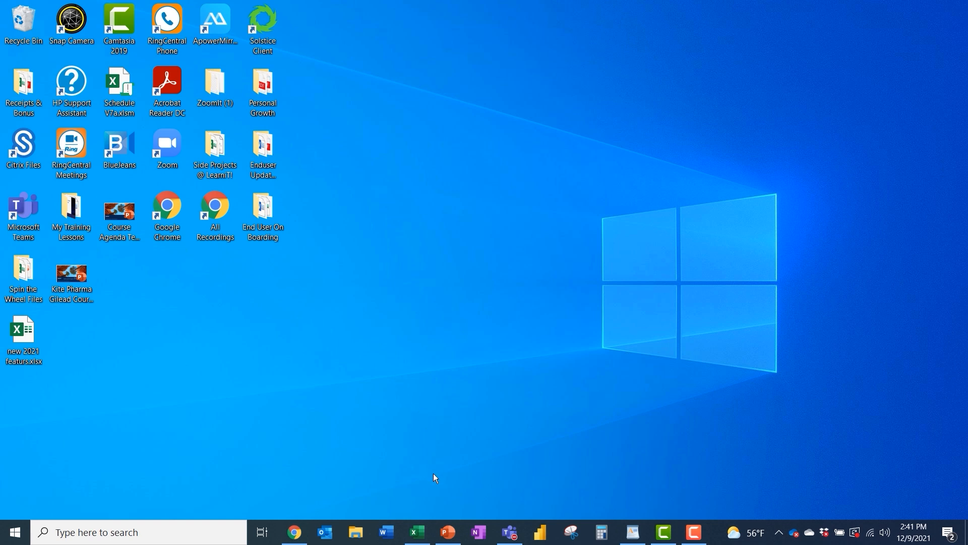
Open Word and create a new blank document.
{"action": "left_click", "coordinate": [386, 532]}
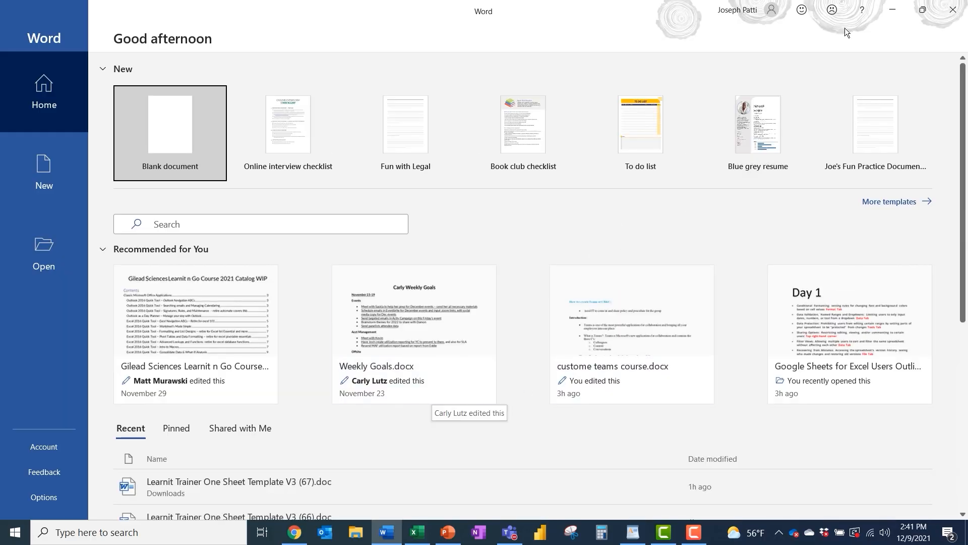
{"action": "left_click", "coordinate": [953, 10]}
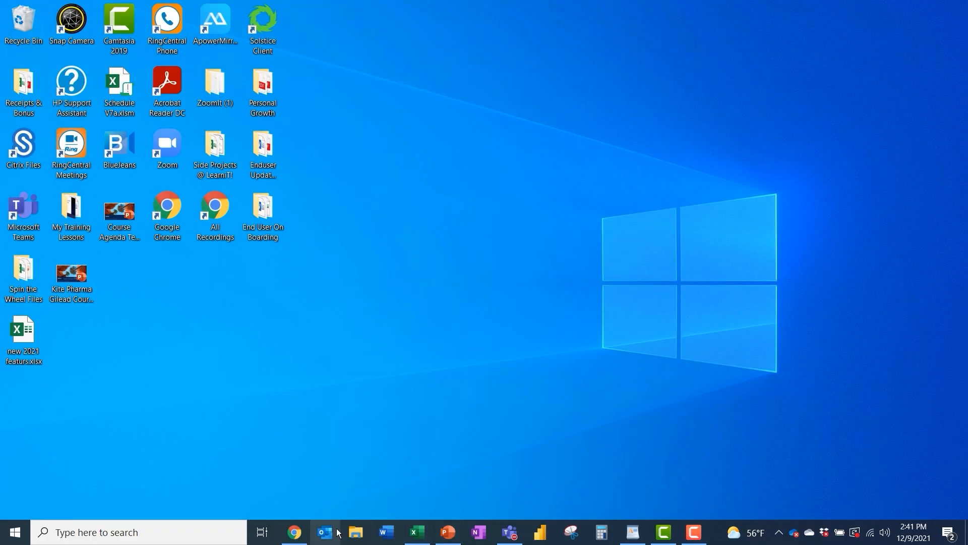
{"action": "left_click", "coordinate": [387, 533]}
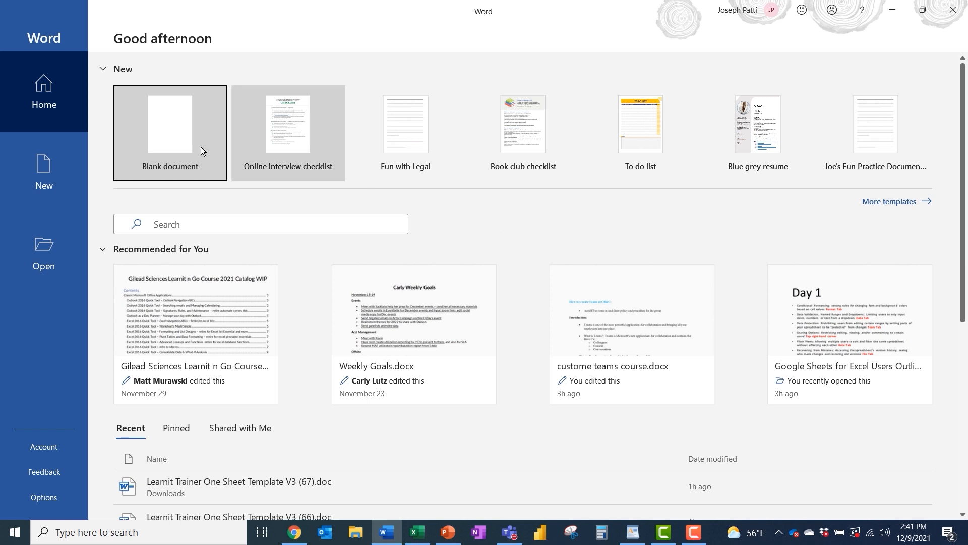
{"action": "left_click", "coordinate": [177, 140]}
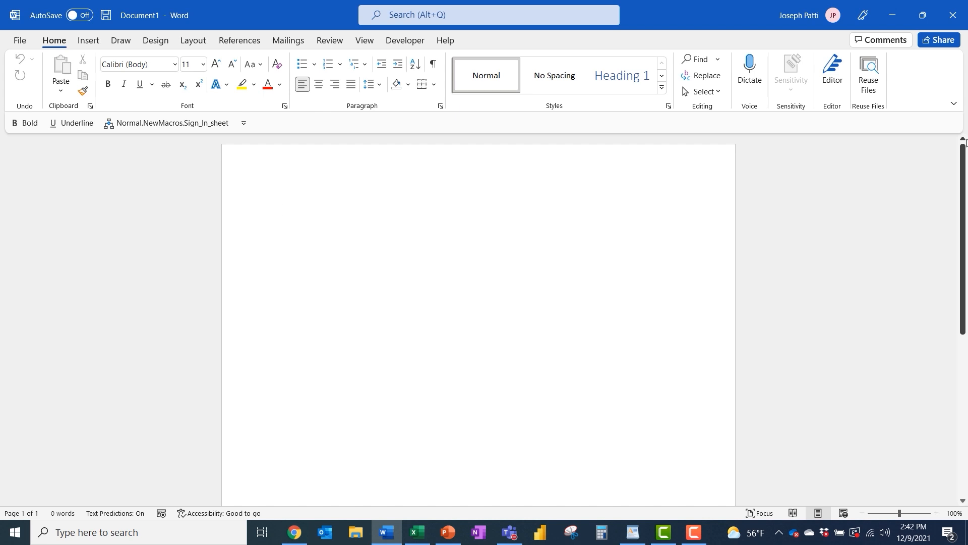
Show the Quick Access Toolbar above the ribbon and return it to below the ribbon.
{"action": "left_click", "coordinate": [244, 123]}
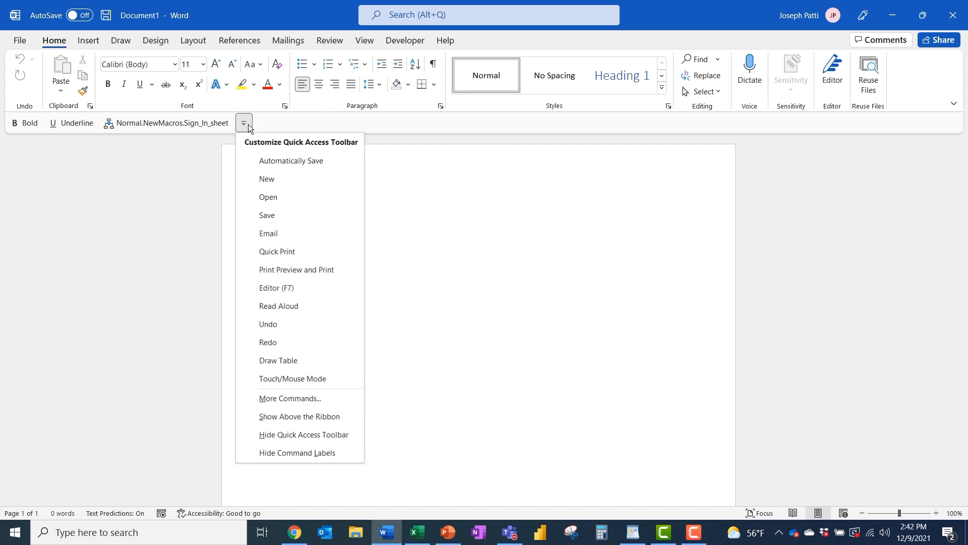
{"action": "left_click", "coordinate": [305, 416]}
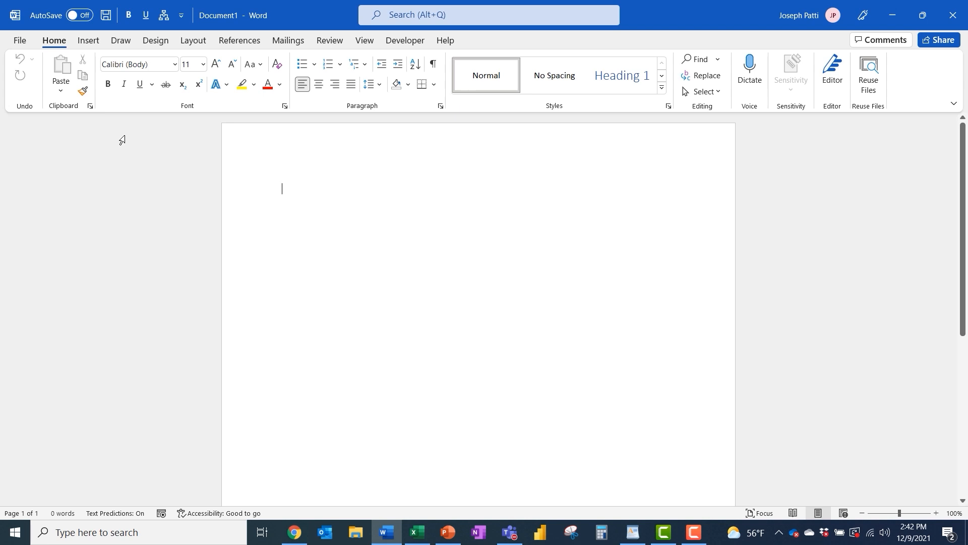
{"action": "left_click", "coordinate": [181, 16]}
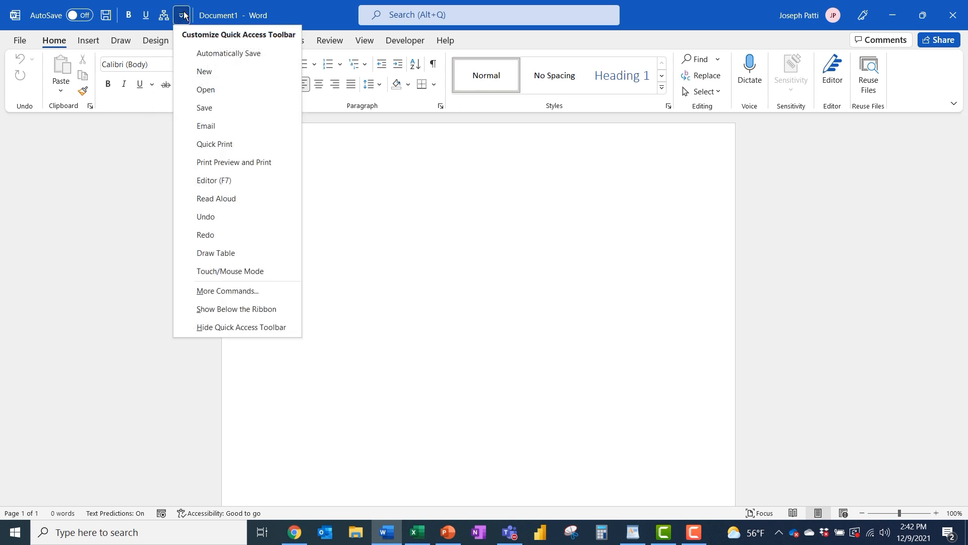
{"action": "left_click", "coordinate": [217, 308]}
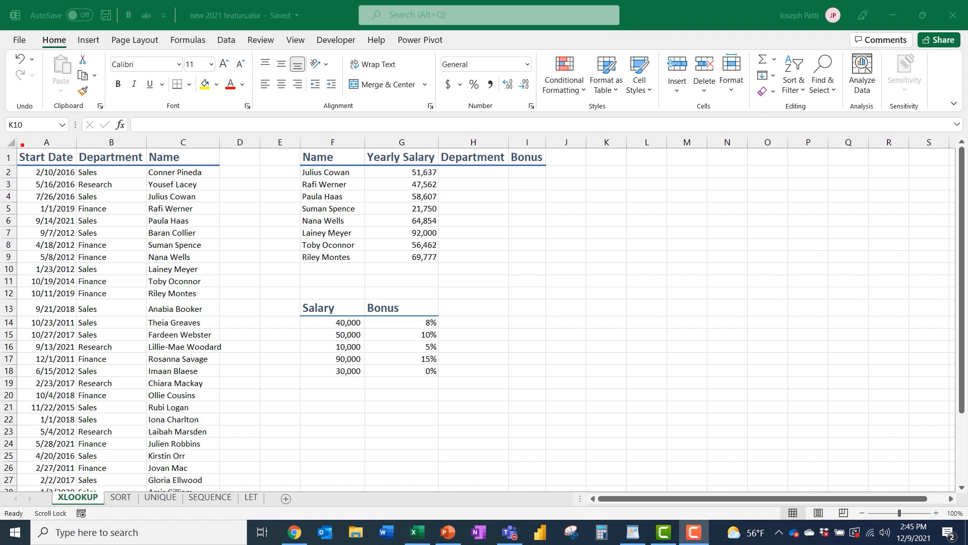
{"action": "mouse_move", "coordinate": [16, 145]}
{"action": "left_mouse_down"}
{"action": "mouse_move", "coordinate": [59, 162]}
{"action": "mouse_move", "coordinate": [218, 176]}
{"action": "mouse_move", "coordinate": [222, 164]}
{"action": "left_mouse_up"}
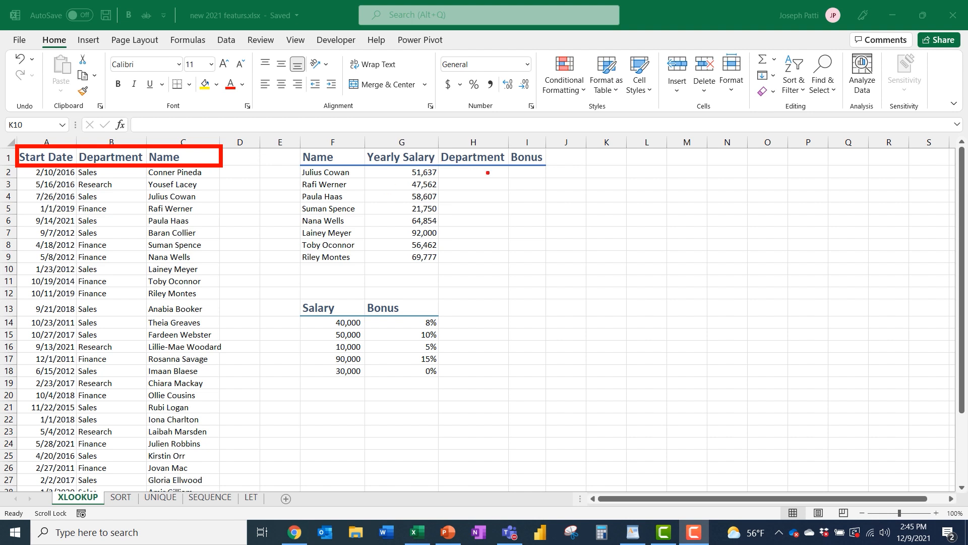
{"action": "left_click_drag", "start_coordinate": [487, 173], "coordinate": [505, 143]}
{"action": "mouse_move", "coordinate": [298, 164]}
{"action": "left_mouse_down"}
{"action": "mouse_move", "coordinate": [328, 188]}
{"action": "mouse_move", "coordinate": [365, 265]}
{"action": "left_mouse_up"}
{"action": "left_click_drag", "start_coordinate": [228, 267], "coordinate": [284, 259]}
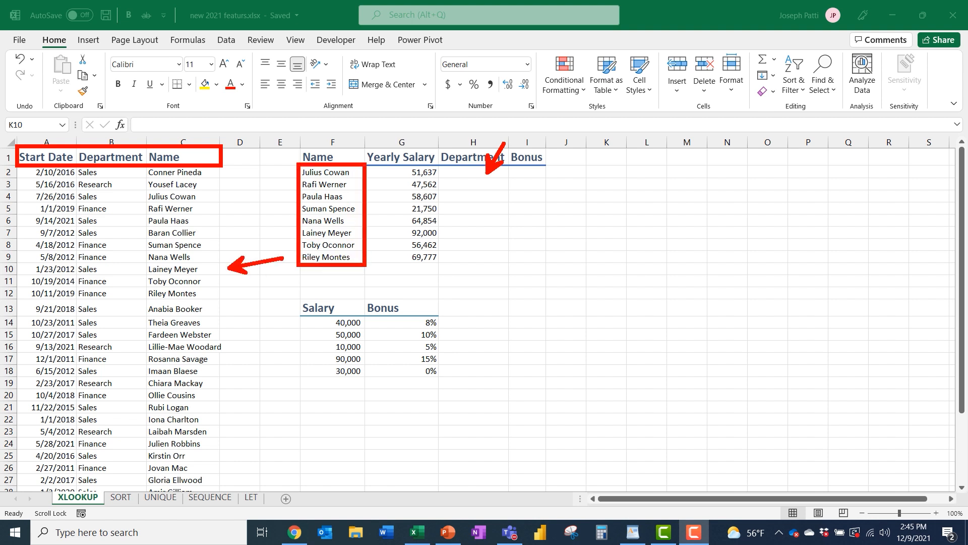
{"action": "key", "text": "Escape"}
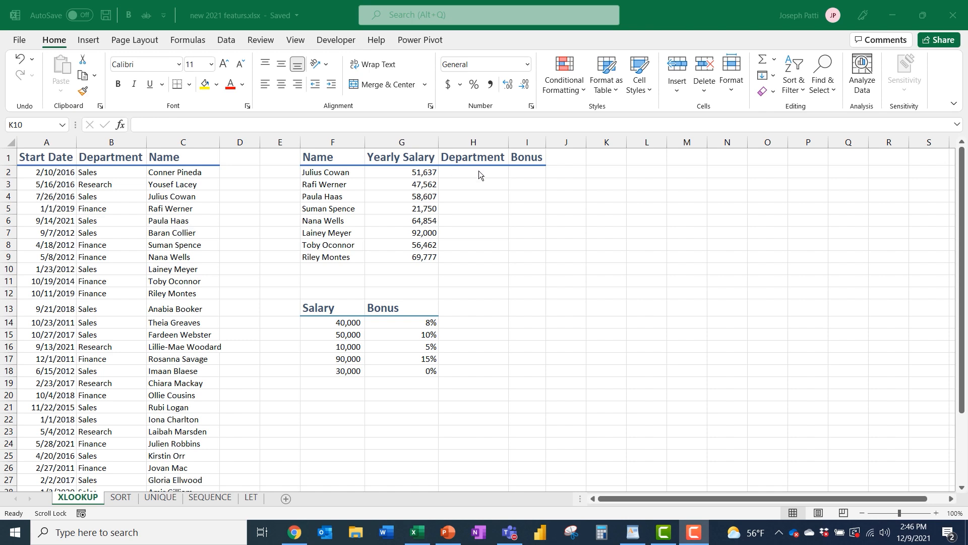
Start an XLOOKUP formula in cell H2 of the XLOOKUP sheet, with F2 as the lookup value.
{"action": "scroll", "coordinate": [479, 170], "scroll_direction": "down", "scroll_amount": 1}
{"action": "scroll", "coordinate": [479, 171], "scroll_direction": "up", "scroll_amount": 1, "text": "ctrl"}
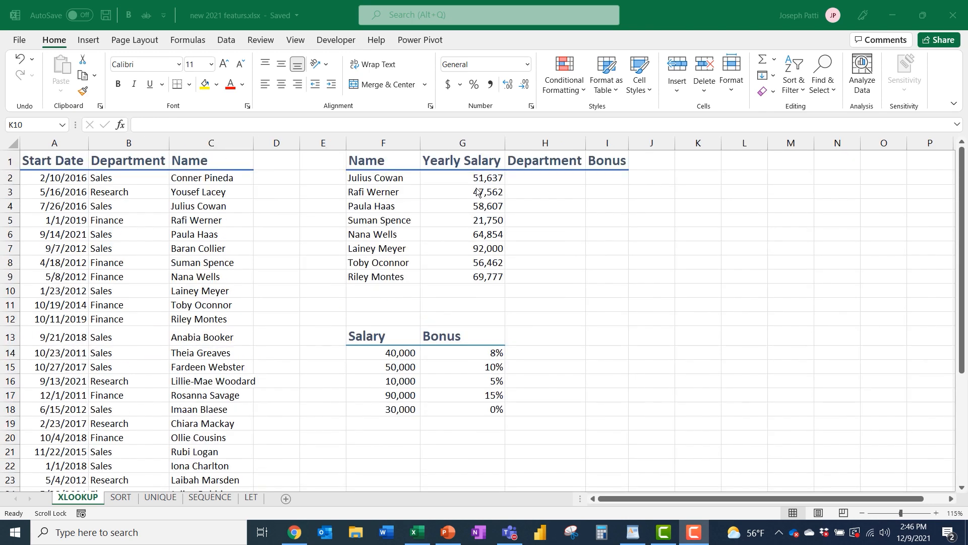
{"action": "left_click", "coordinate": [542, 177]}
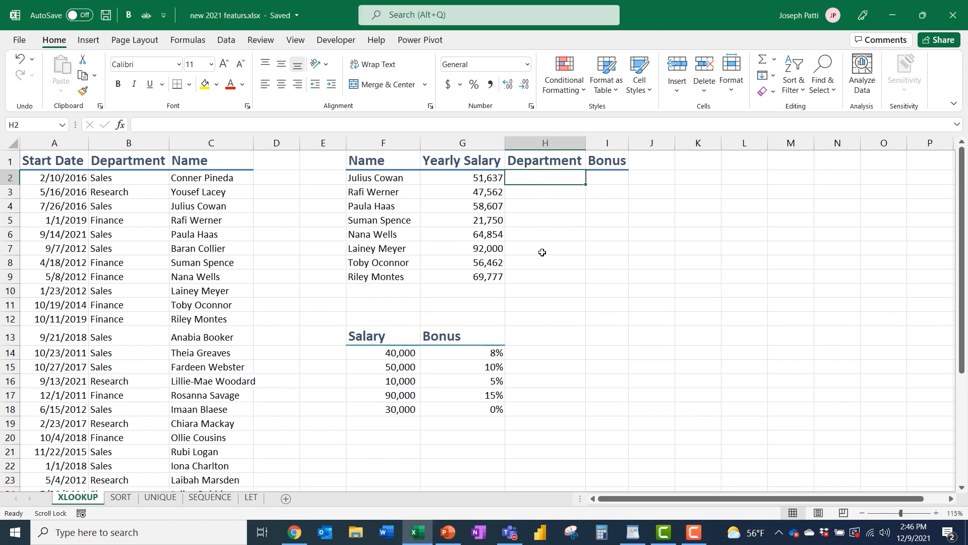
{"action": "type", "text": "=xlook"}
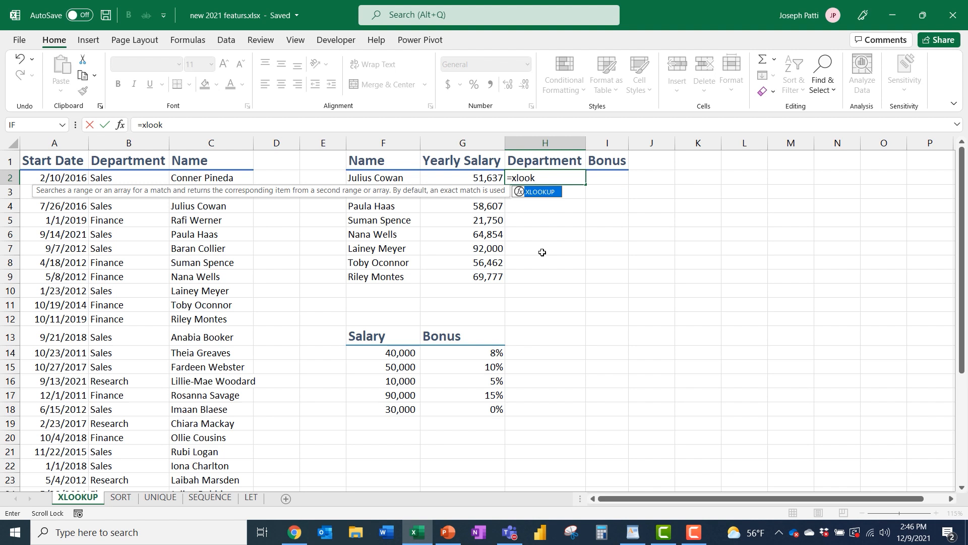
{"action": "key", "text": "Tab"}
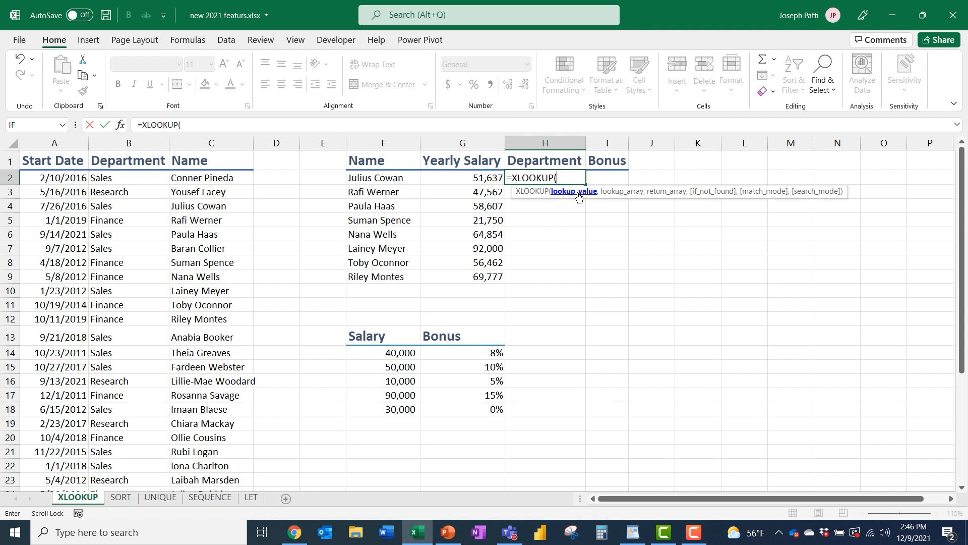
{"action": "left_click", "coordinate": [382, 179]}
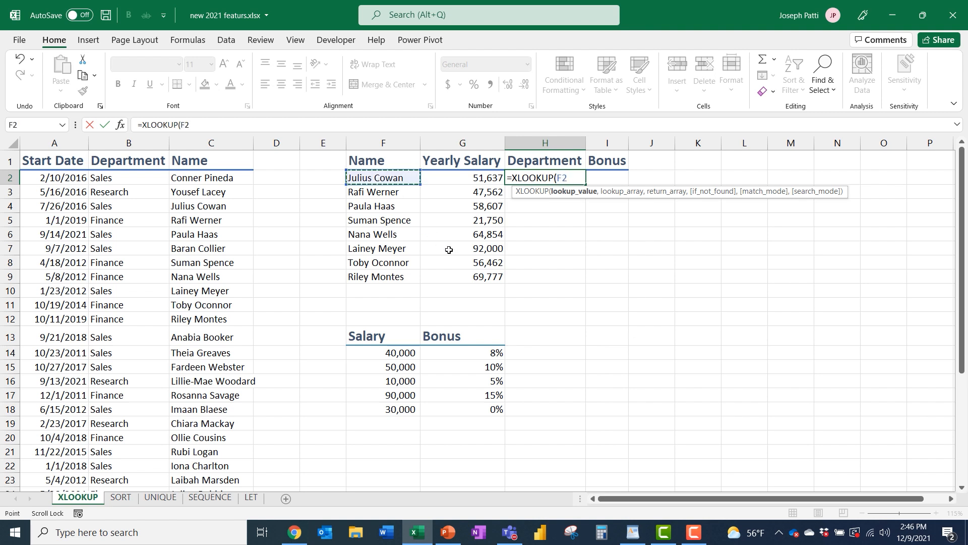
{"action": "type", "text": ","}
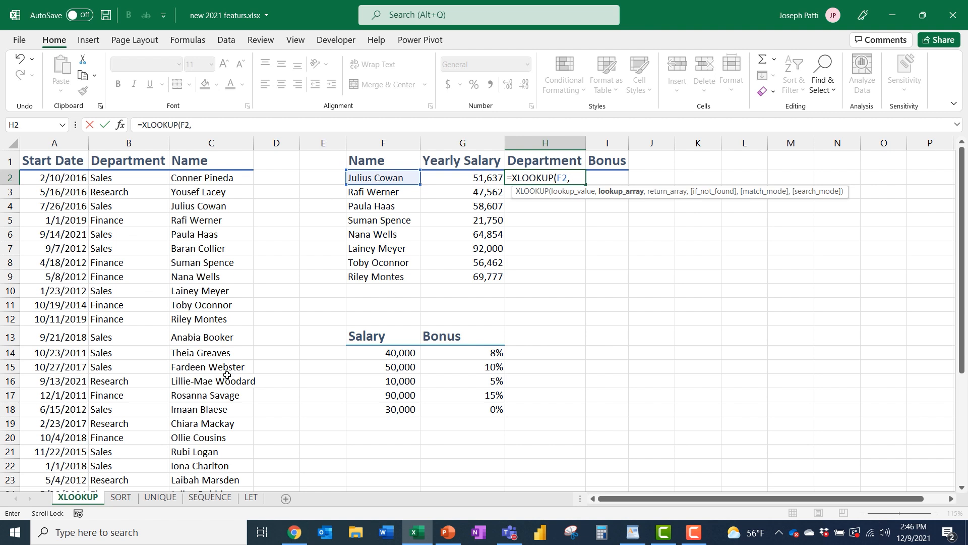
Set the XLOOKUP lookup array to the names in C2:C34 and the return array to the departments in B2:B34.
{"action": "left_click", "coordinate": [221, 179]}
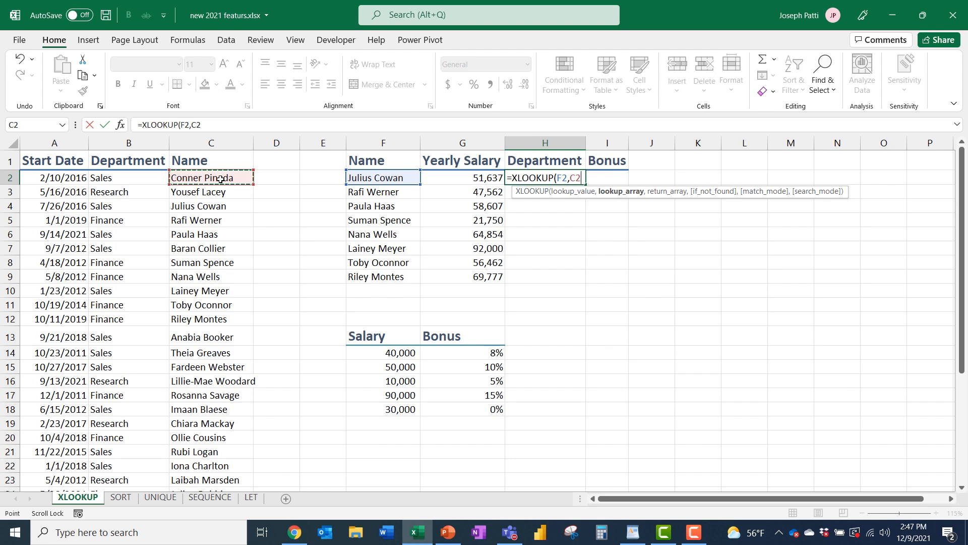
{"action": "key", "text": "ctrl+shift+Down"}
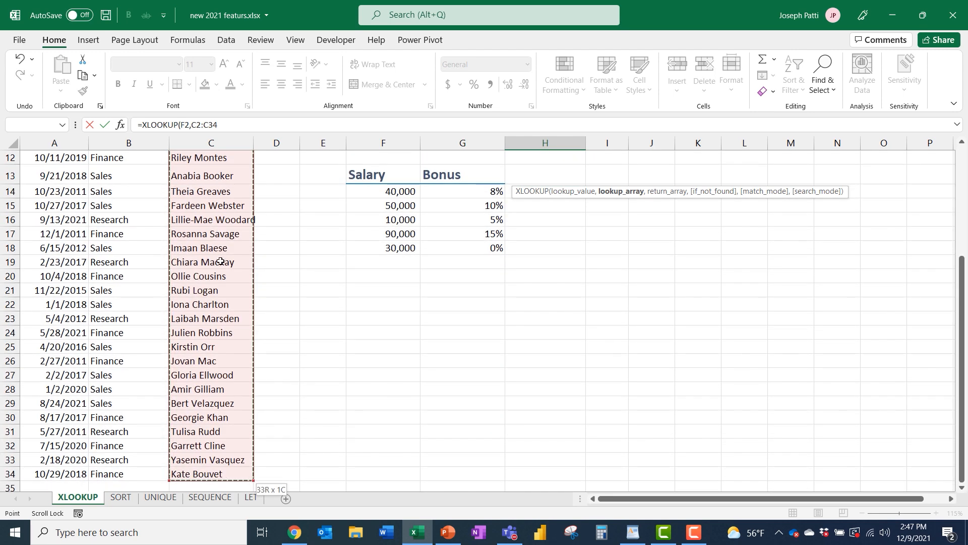
{"action": "scroll", "coordinate": [220, 261], "scroll_direction": "up", "scroll_amount": 4}
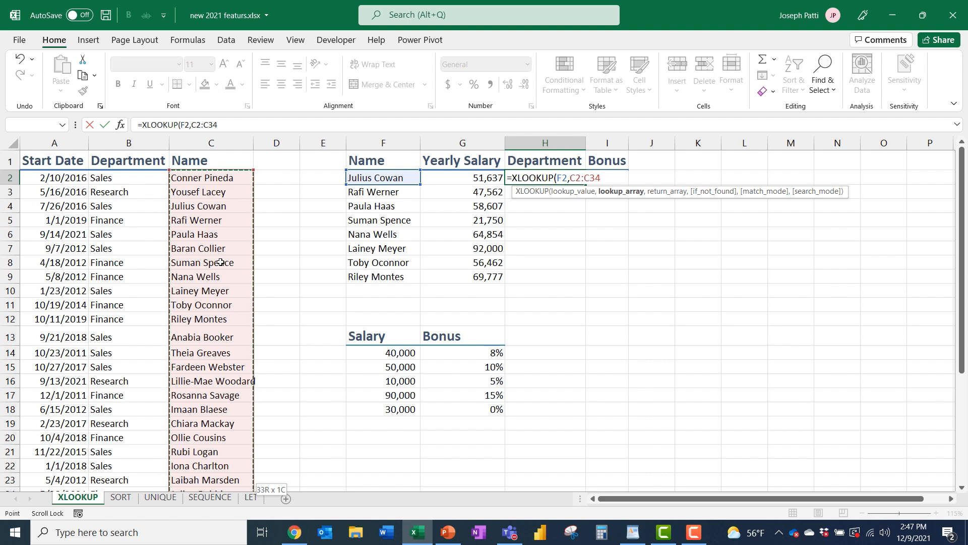
{"action": "type", "text": ","}
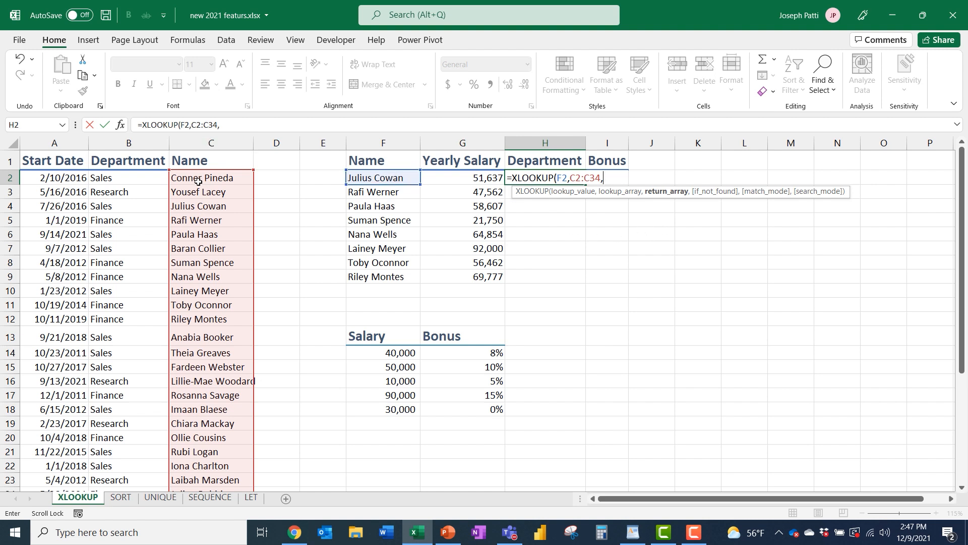
{"action": "left_click", "coordinate": [130, 180]}
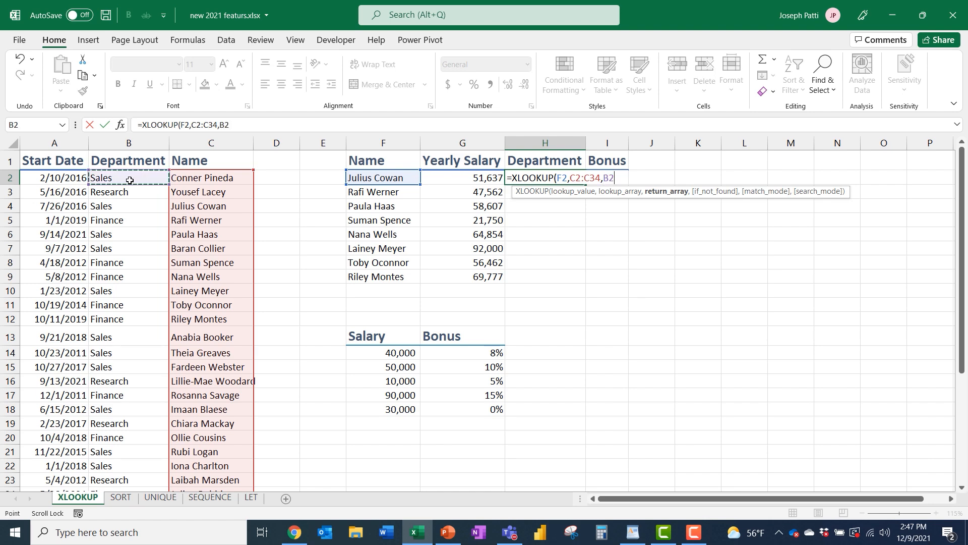
{"action": "key", "text": "ctrl+shift+Down"}
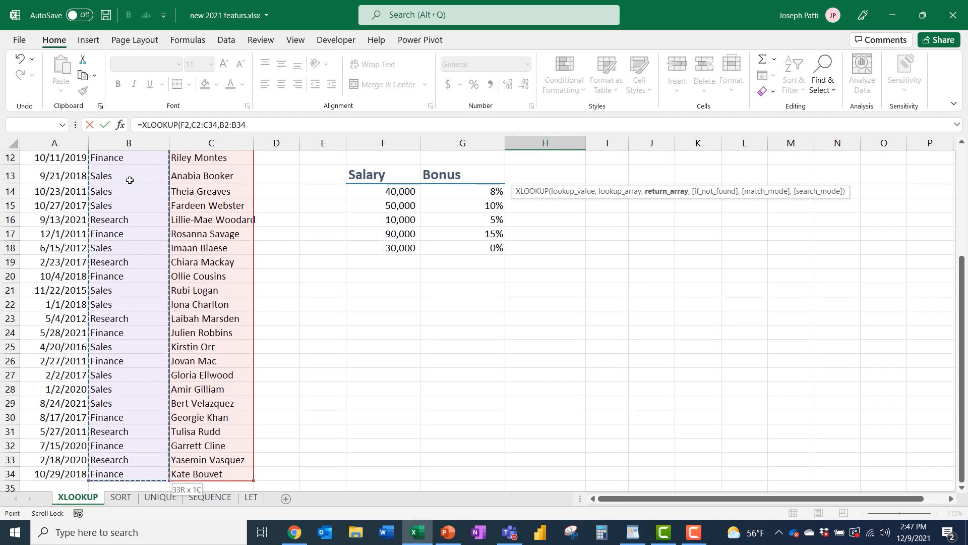
{"action": "scroll", "coordinate": [130, 180], "scroll_direction": "up", "scroll_amount": 4}
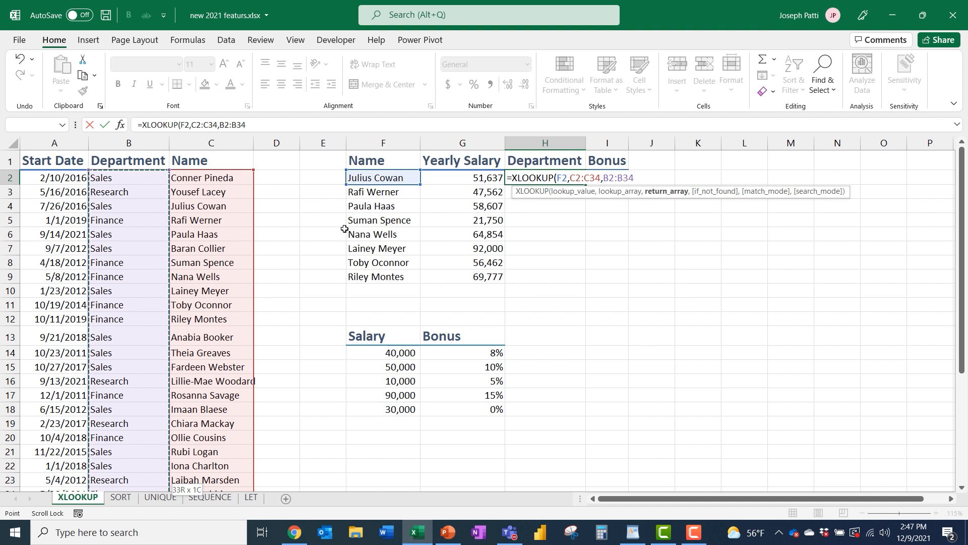
{"action": "left_click_drag", "start_coordinate": [392, 190], "coordinate": [391, 243]}
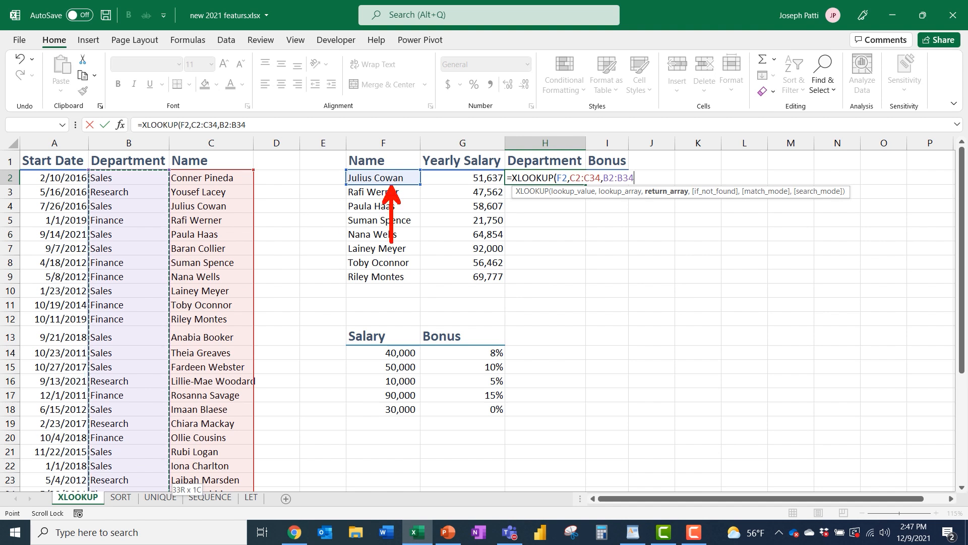
{"action": "left_click_drag", "start_coordinate": [243, 193], "coordinate": [312, 169]}
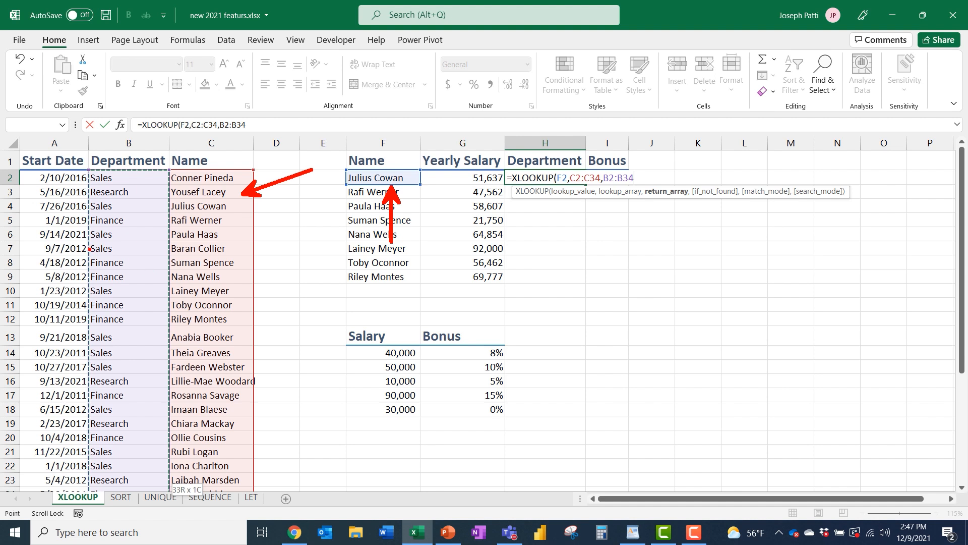
{"action": "left_click_drag", "start_coordinate": [89, 243], "coordinate": [44, 243]}
{"action": "key", "text": "Escape"}
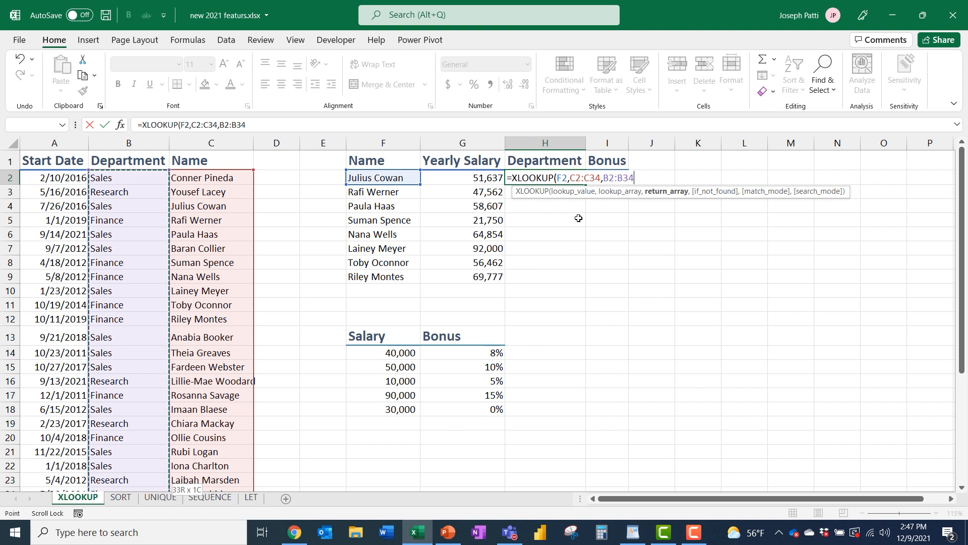
{"action": "key", "text": "ctrl+2"}
{"action": "left_click_drag", "start_coordinate": [580, 199], "coordinate": [579, 259]}
{"action": "left_click_drag", "start_coordinate": [616, 201], "coordinate": [616, 253]}
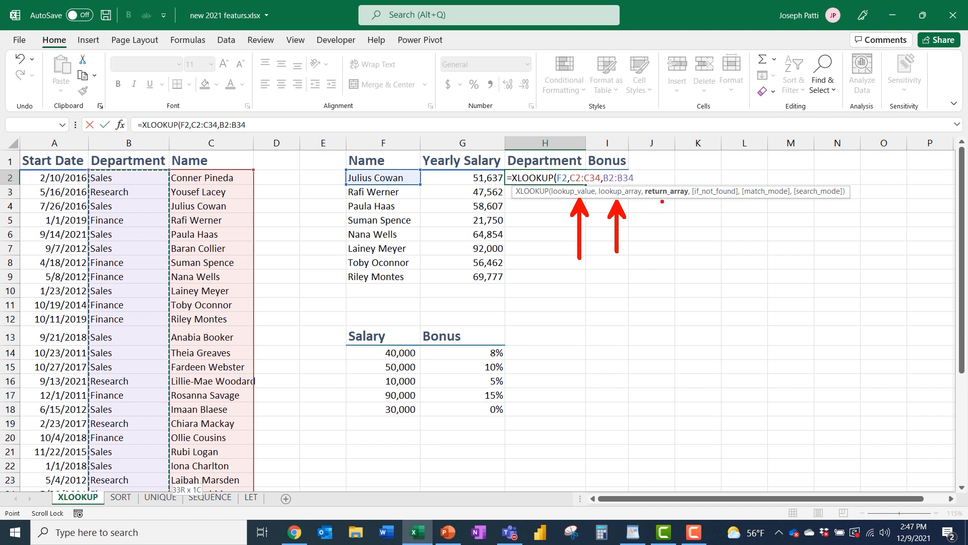
{"action": "left_click_drag", "start_coordinate": [662, 201], "coordinate": [663, 256]}
{"action": "left_click_drag", "start_coordinate": [717, 202], "coordinate": [717, 245]}
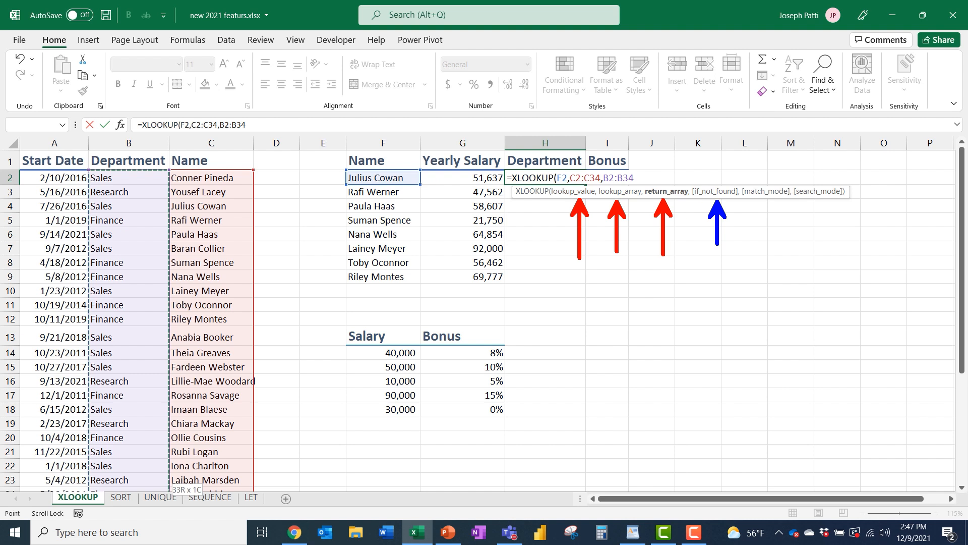
{"action": "key", "text": "t"}
{"action": "type", "text": "Doesn't"}
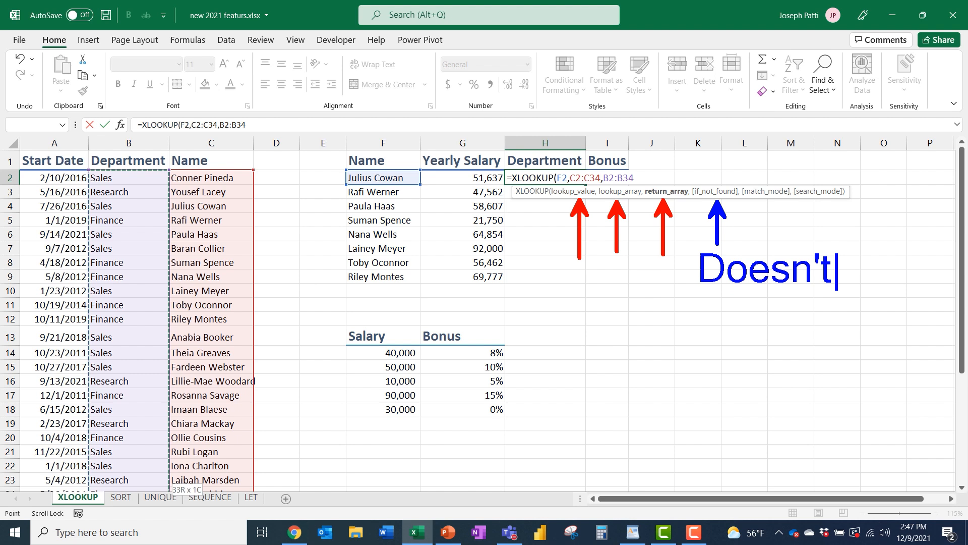
{"action": "key", "text": "Return"}
{"action": "type", "text": "Exist"}
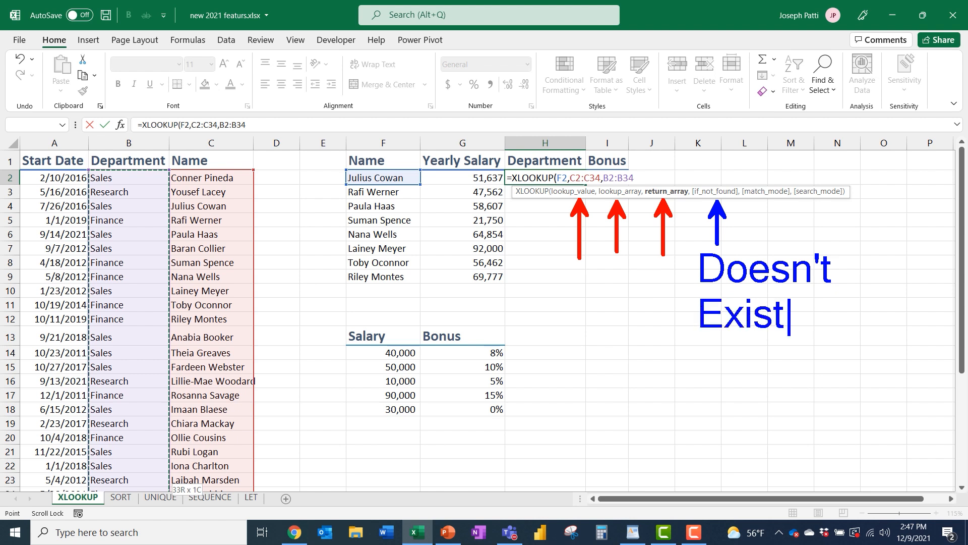
{"action": "key", "text": "Escape"}
{"action": "left_click_drag", "start_coordinate": [768, 202], "coordinate": [768, 226]}
{"action": "left_click_drag", "start_coordinate": [818, 202], "coordinate": [818, 227]}
{"action": "key", "text": "Escape"}
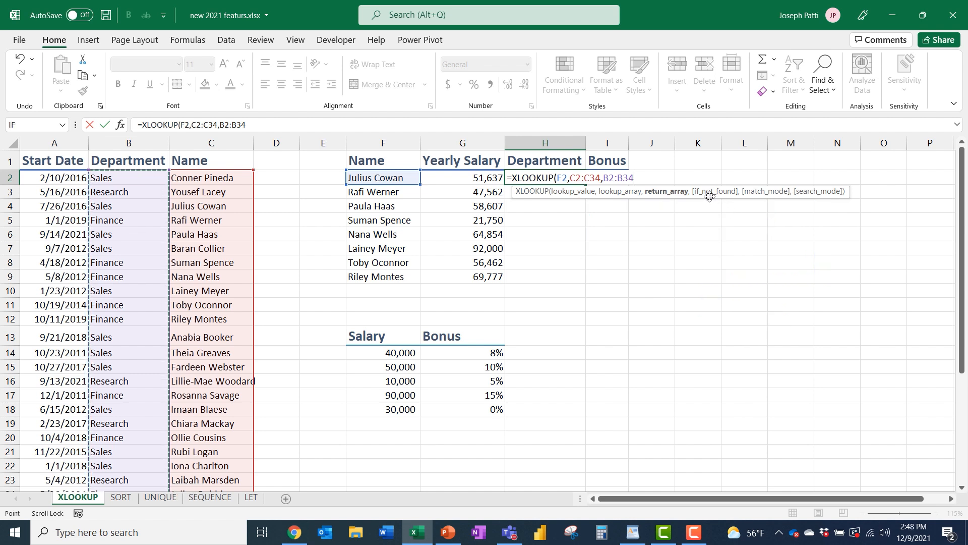
Complete the H2 XLOOKUP formula with "Doesn't Exist" as the if-not-found value and fill it down through H9.
{"action": "type", "text": ","}
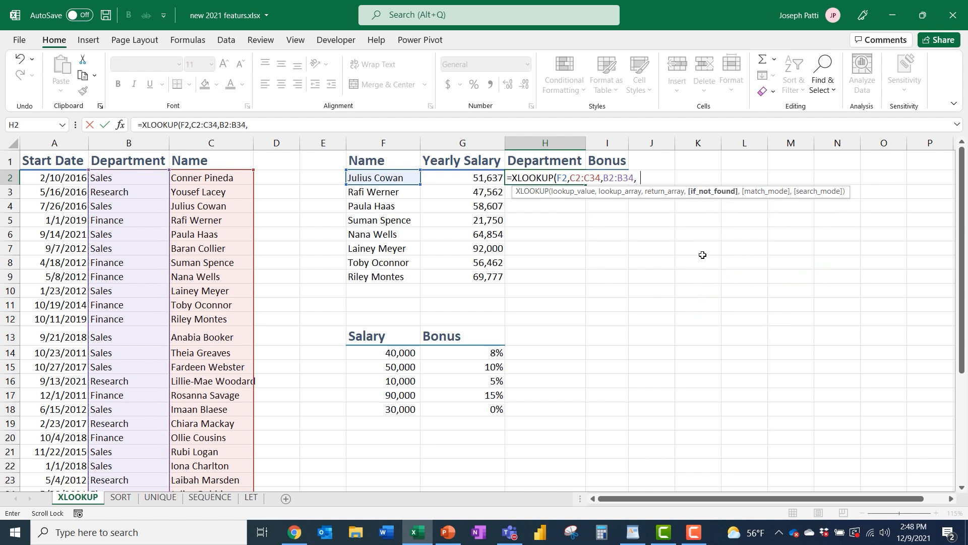
{"action": "type", "text": "\"Doesn't Exist"}
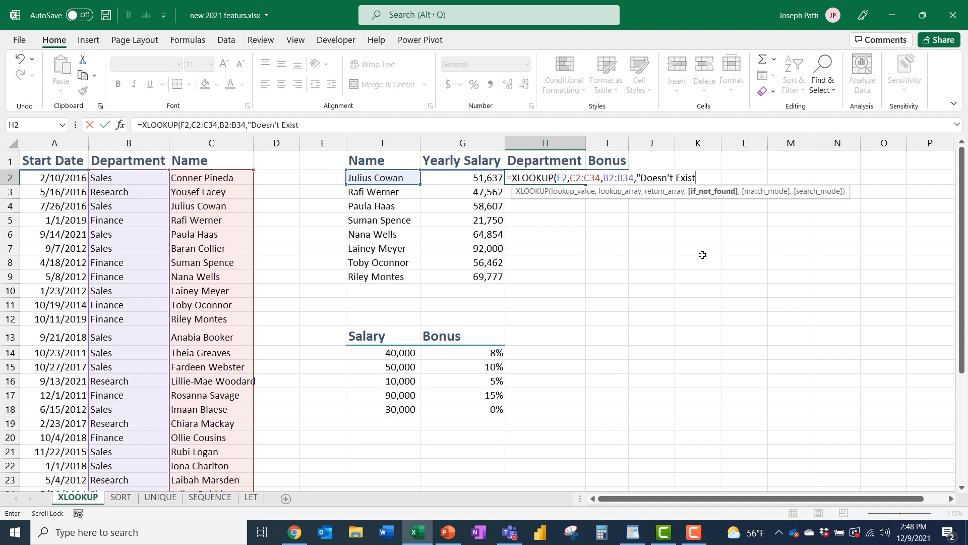
{"action": "type", "text": "\")"}
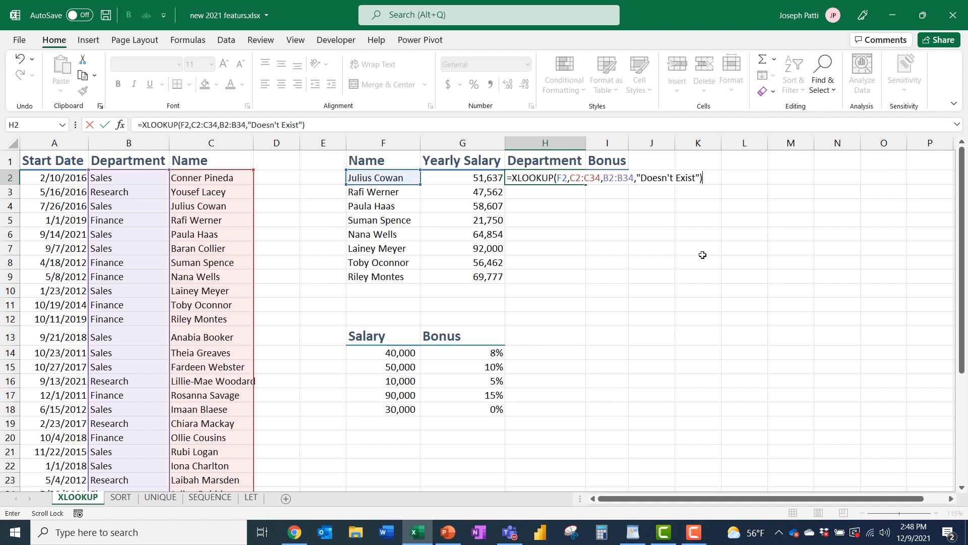
{"action": "key", "text": "Return"}
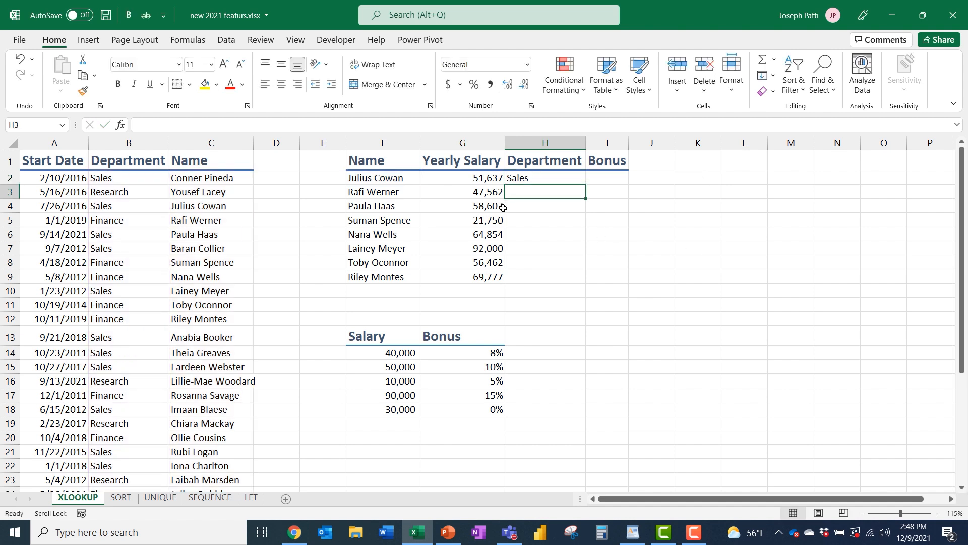
{"action": "left_click", "coordinate": [547, 178]}
{"action": "left_click_drag", "start_coordinate": [585, 184], "coordinate": [576, 285]}
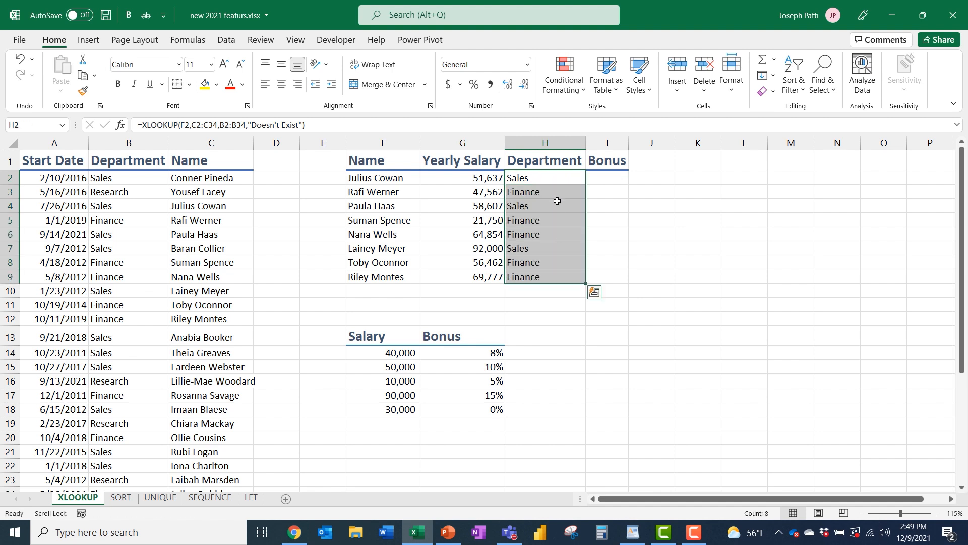
Add a new employee in row 10, entering the full name in F10 and a yearly salary of 100000 in G10.
{"action": "left_click", "coordinate": [396, 291]}
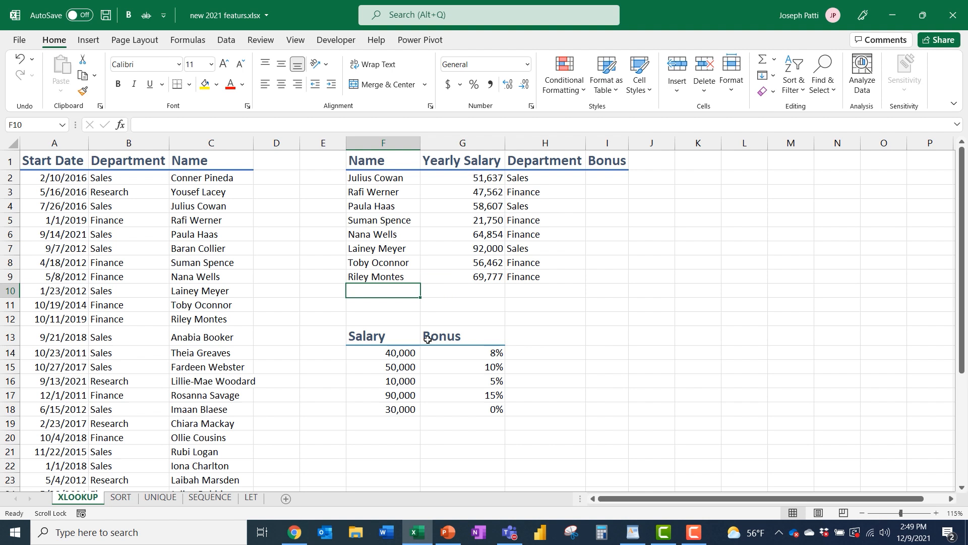
{"action": "type", "text": "Joe"}
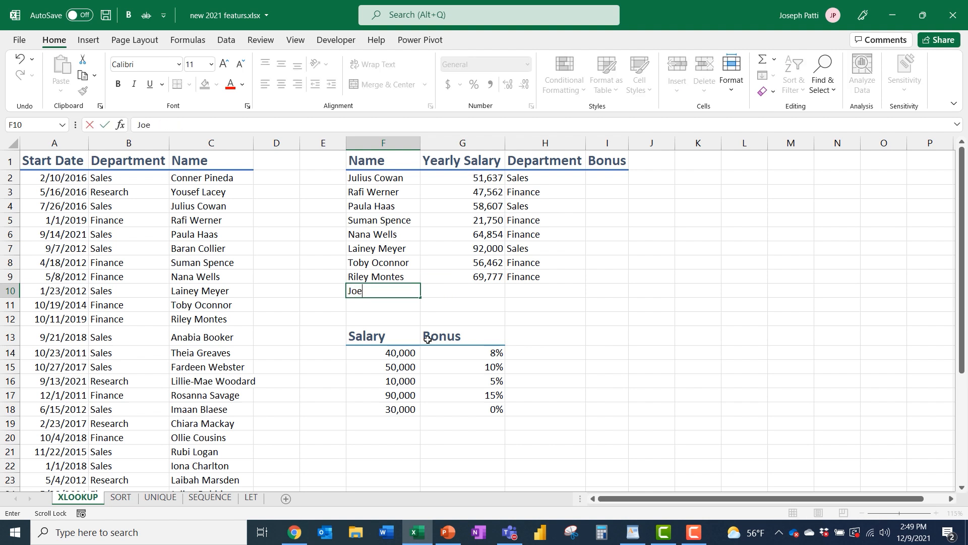
{"action": "type", "text": " Patti"}
{"action": "key", "text": "Tab"}
{"action": "type", "text": "100000"}
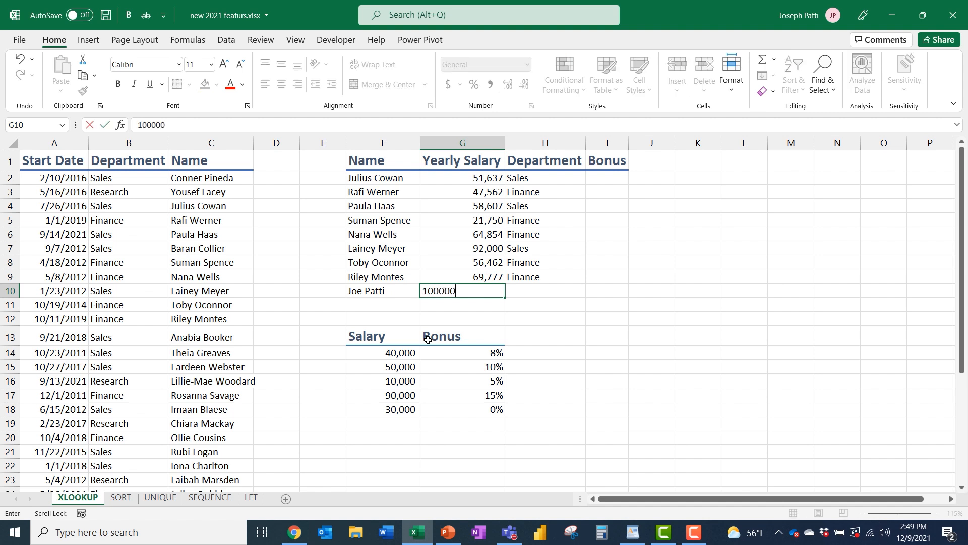
{"action": "key", "text": "Tab"}
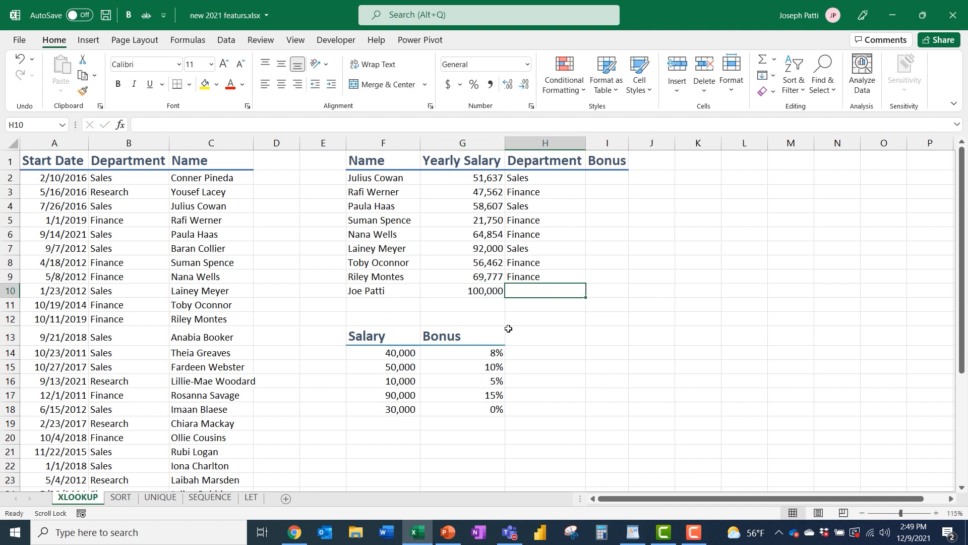
Extend the department formula from H9 to H10 for the added employee.
{"action": "left_click", "coordinate": [560, 275]}
{"action": "left_click_drag", "start_coordinate": [580, 283], "coordinate": [581, 296]}
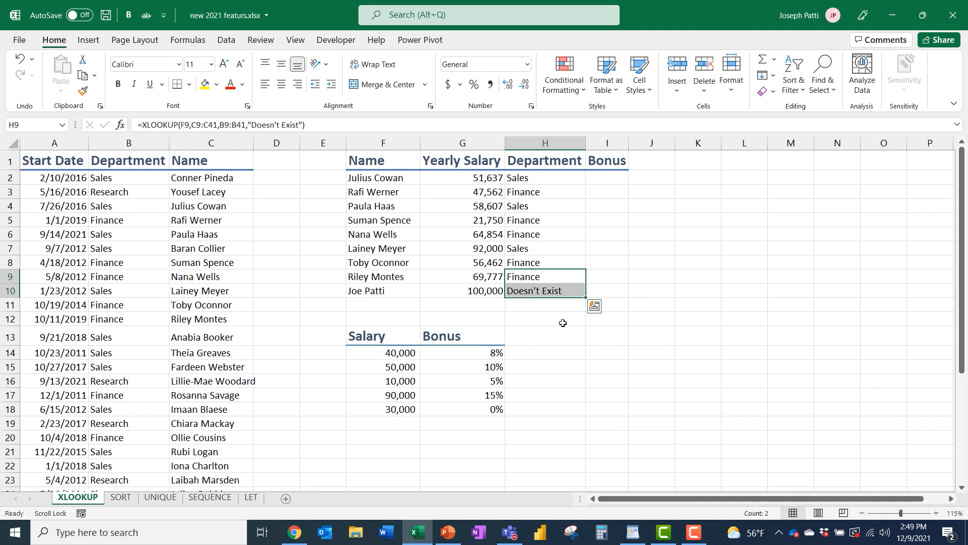
{"action": "left_click", "coordinate": [558, 314]}
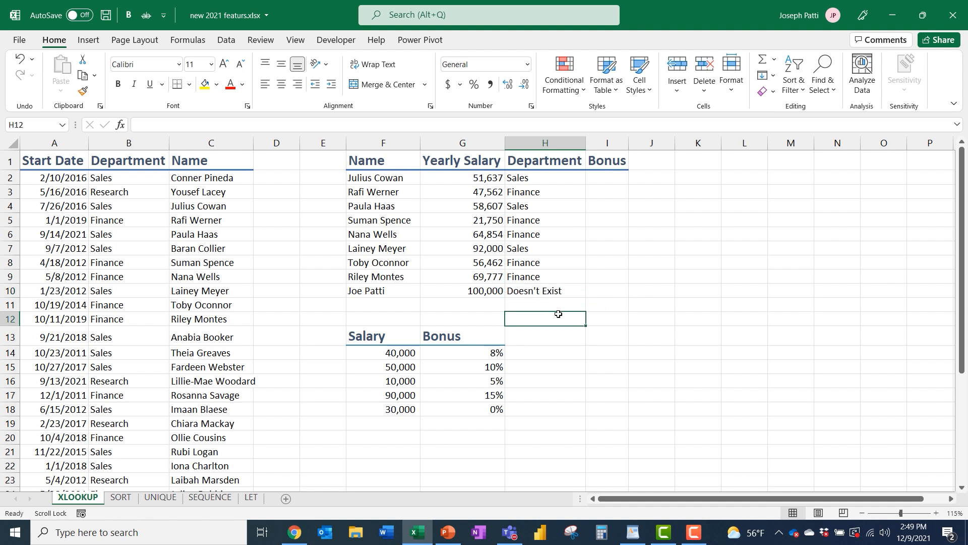
Try the H10 XLOOKUP without its "Doesn't Exist" argument, and undo that removal.
{"action": "left_click", "coordinate": [554, 291]}
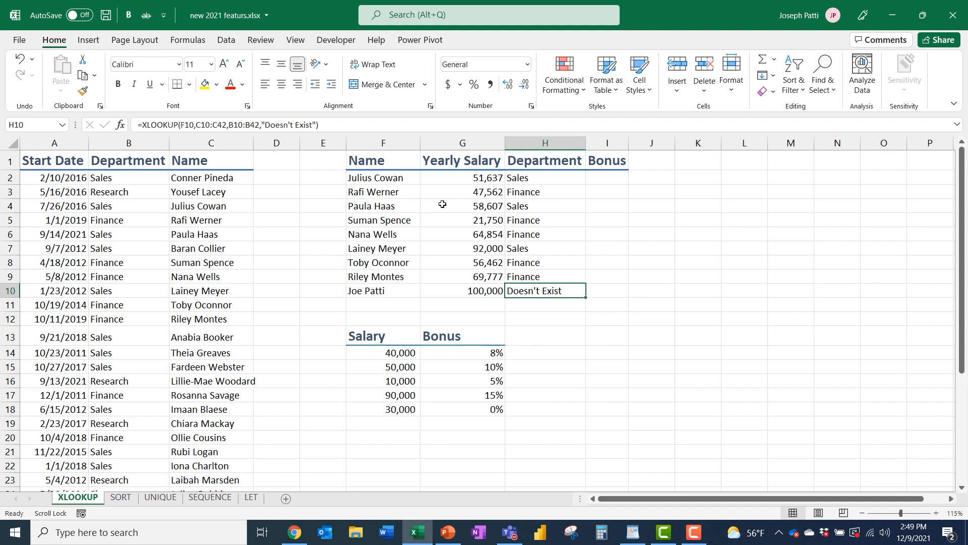
{"action": "left_click_drag", "start_coordinate": [316, 125], "coordinate": [261, 126]}
{"action": "key", "text": "BackSpace"}
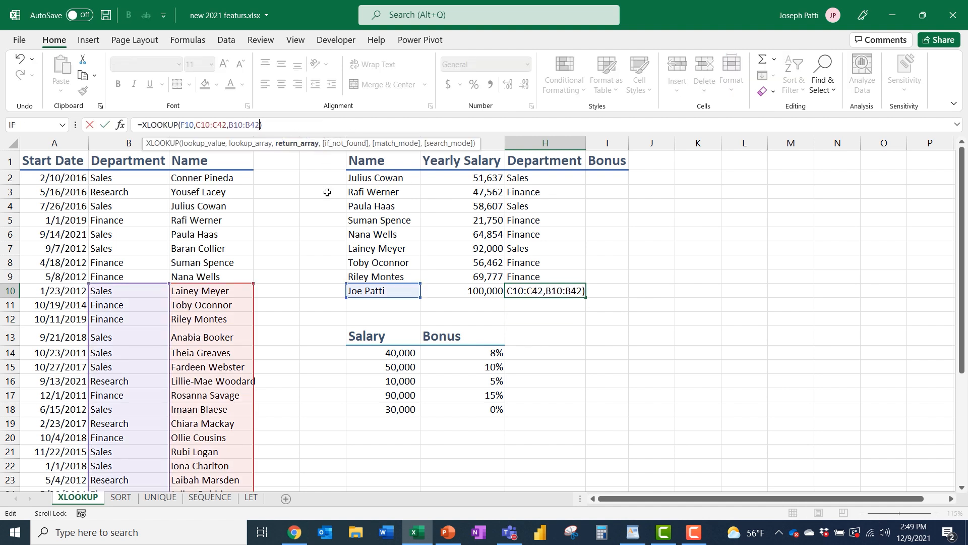
{"action": "key", "text": "Return"}
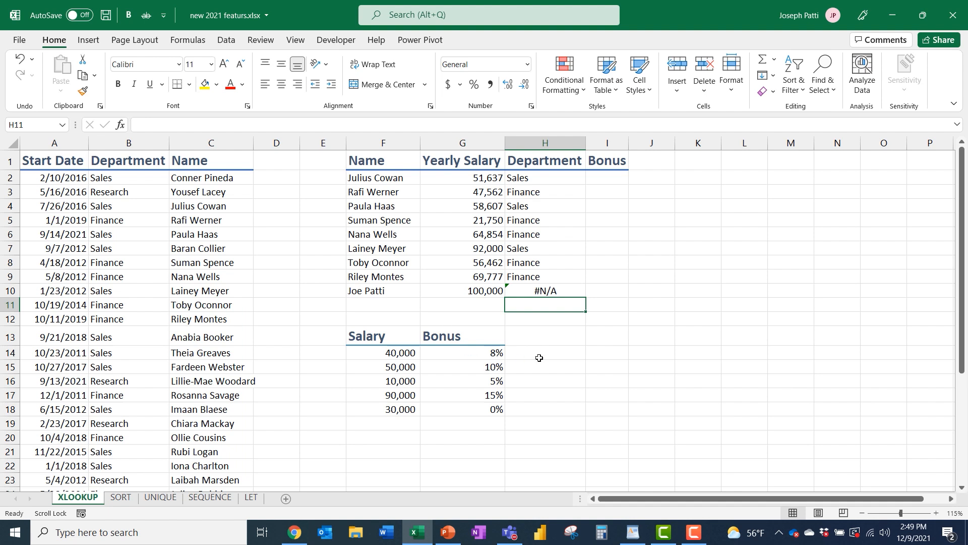
{"action": "left_click", "coordinate": [563, 293]}
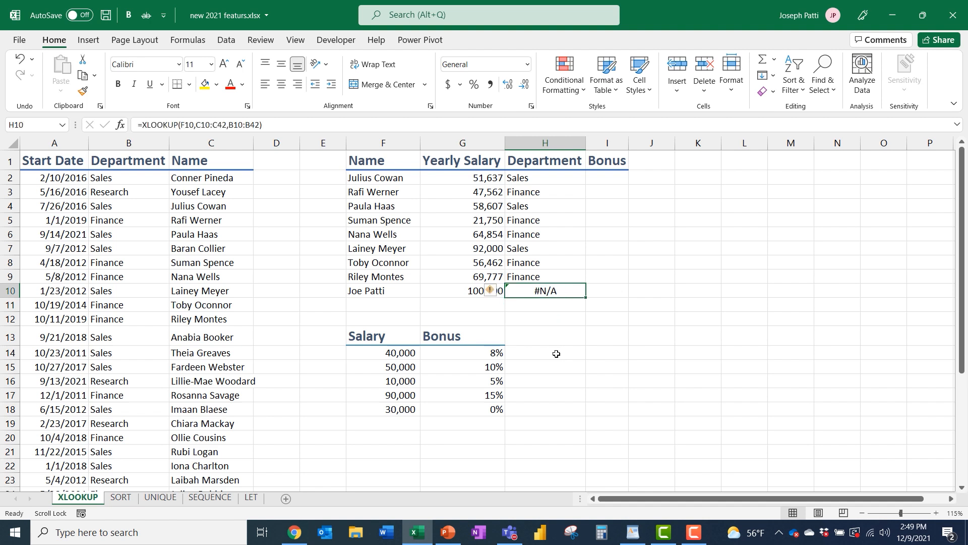
{"action": "key", "text": "ctrl+z"}
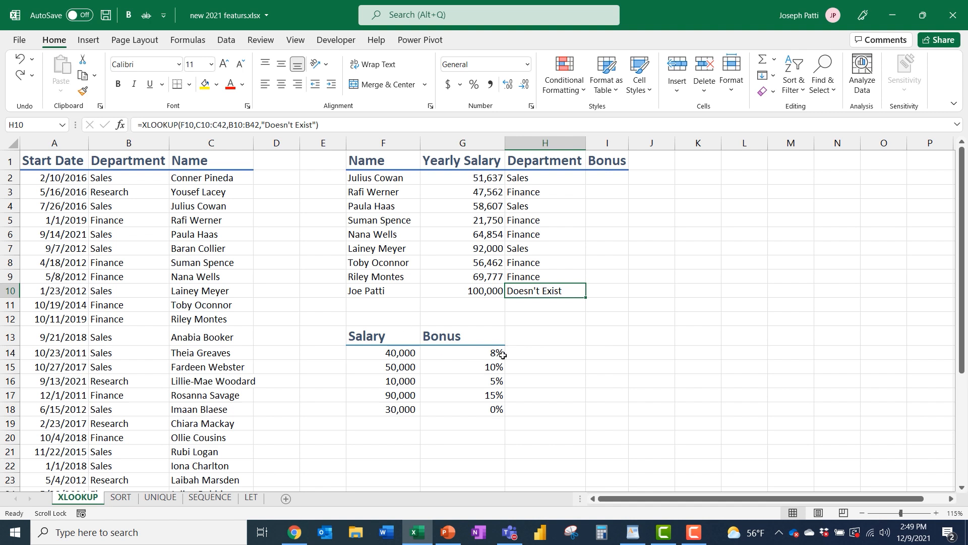
Compare the yearly salaries in column G with the salary tiers of the bonus table in F14:F18.
{"action": "left_click", "coordinate": [611, 179]}
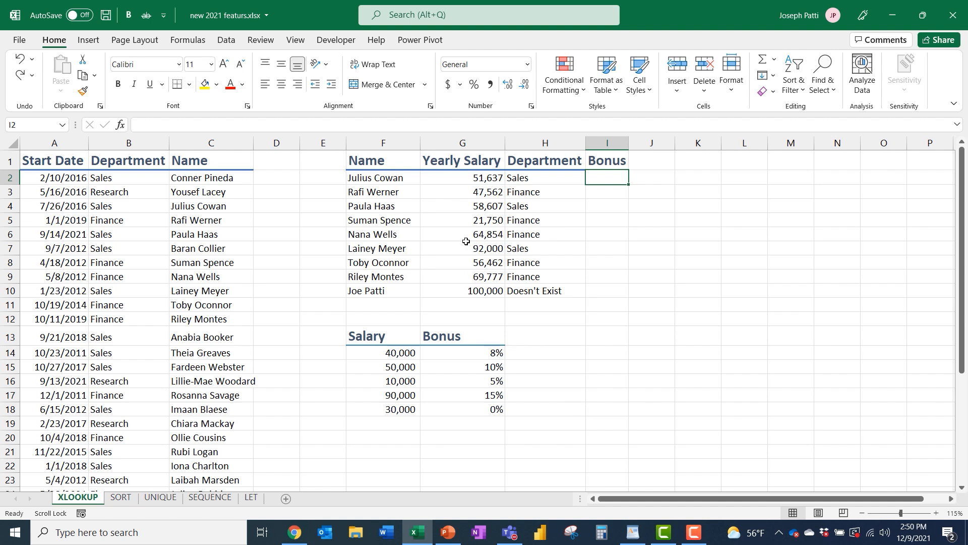
{"action": "left_click", "coordinate": [470, 178]}
{"action": "left_click", "coordinate": [472, 207]}
{"action": "left_click", "coordinate": [468, 251]}
{"action": "left_click", "coordinate": [467, 262]}
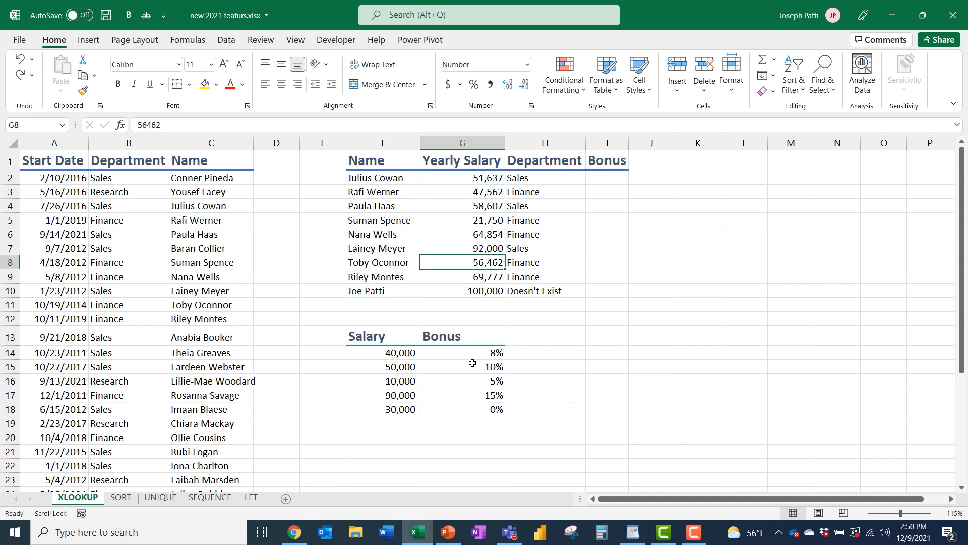
{"action": "left_click", "coordinate": [397, 354]}
{"action": "left_click", "coordinate": [403, 382]}
{"action": "left_click", "coordinate": [405, 395]}
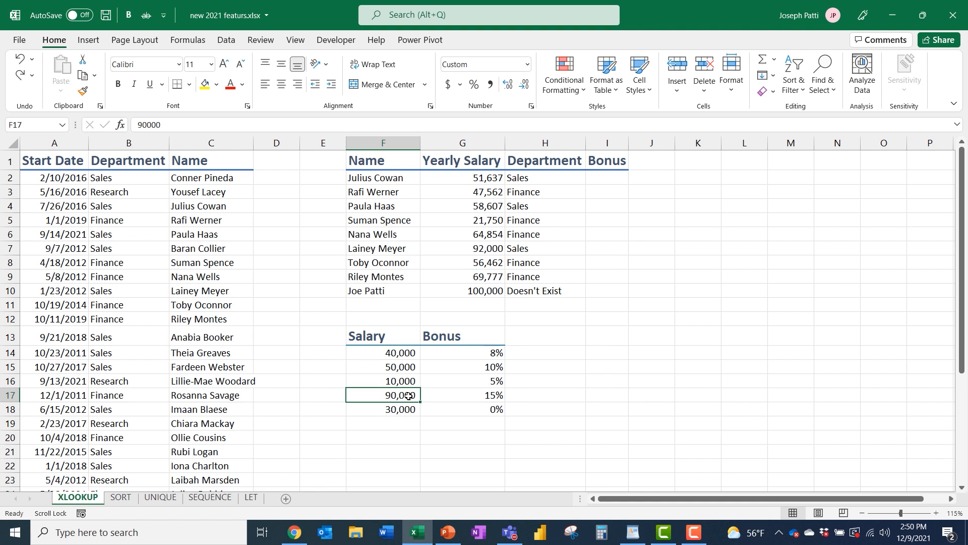
Start an XLOOKUP formula in I2 with lookup value G2, lookup array F14:F18 and return array G14:G18.
{"action": "left_click", "coordinate": [613, 184]}
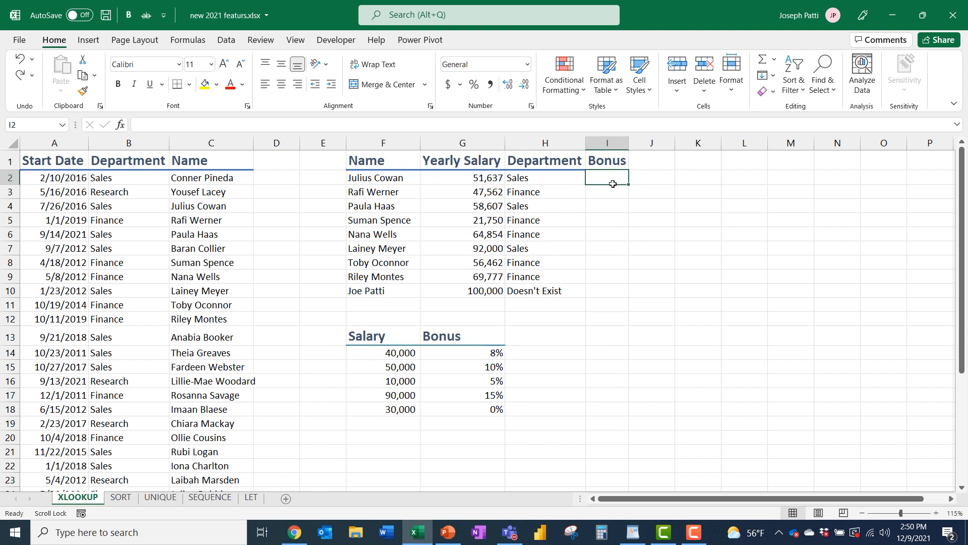
{"action": "type", "text": "=xl"}
{"action": "key", "text": "Tab"}
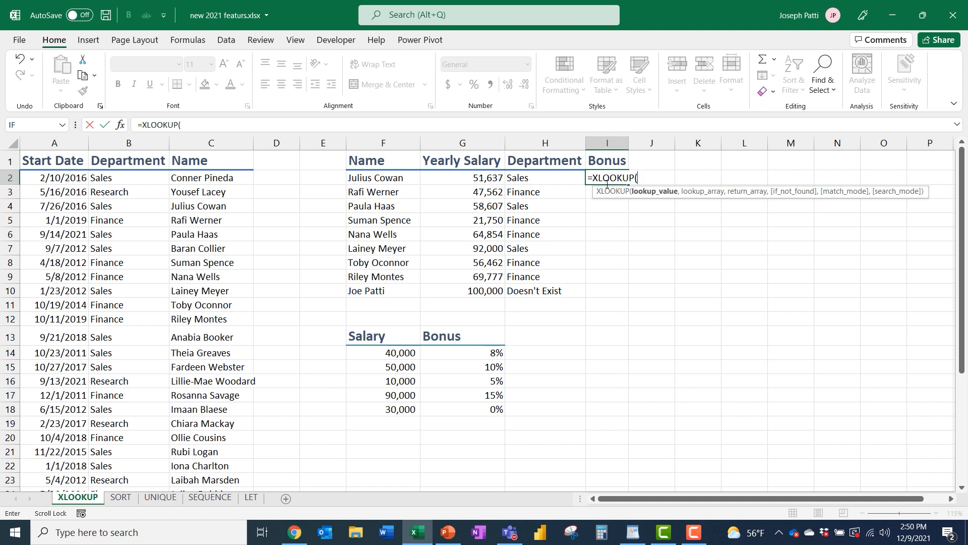
{"action": "left_click", "coordinate": [468, 177]}
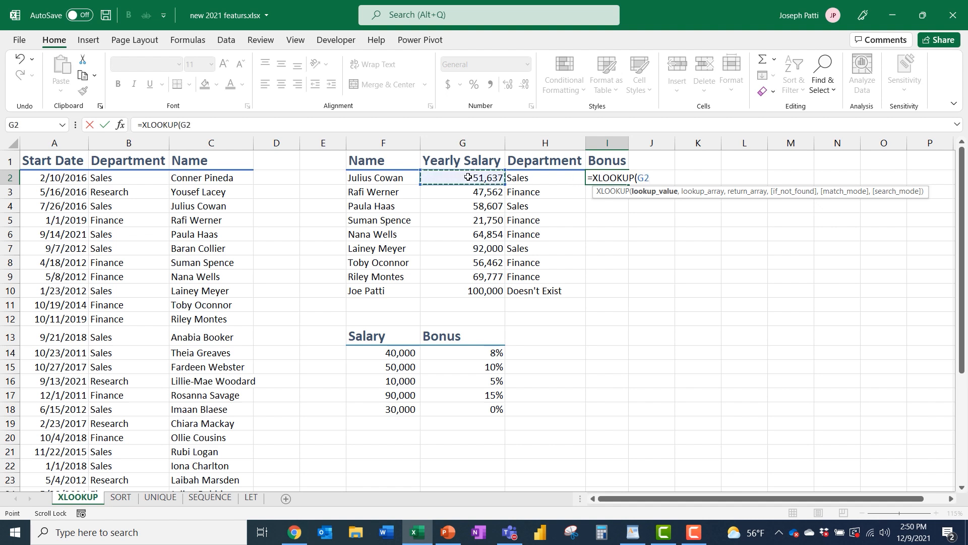
{"action": "type", "text": ","}
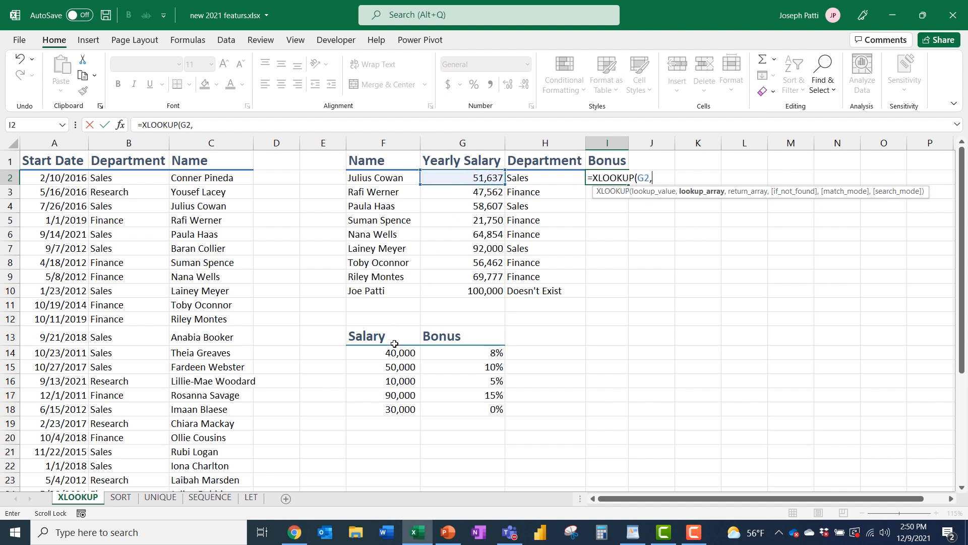
{"action": "left_click_drag", "start_coordinate": [396, 354], "coordinate": [398, 407]}
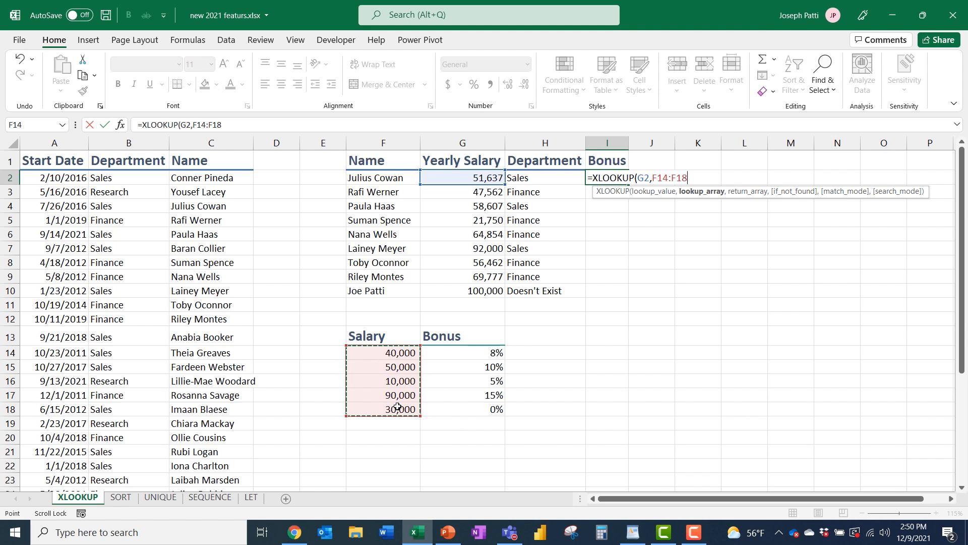
{"action": "type", "text": ","}
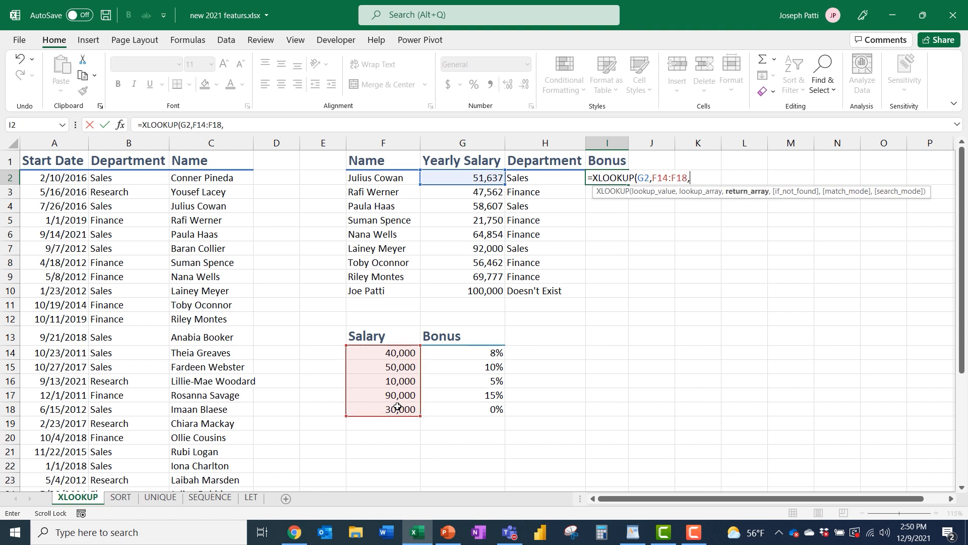
{"action": "left_click_drag", "start_coordinate": [473, 352], "coordinate": [471, 405]}
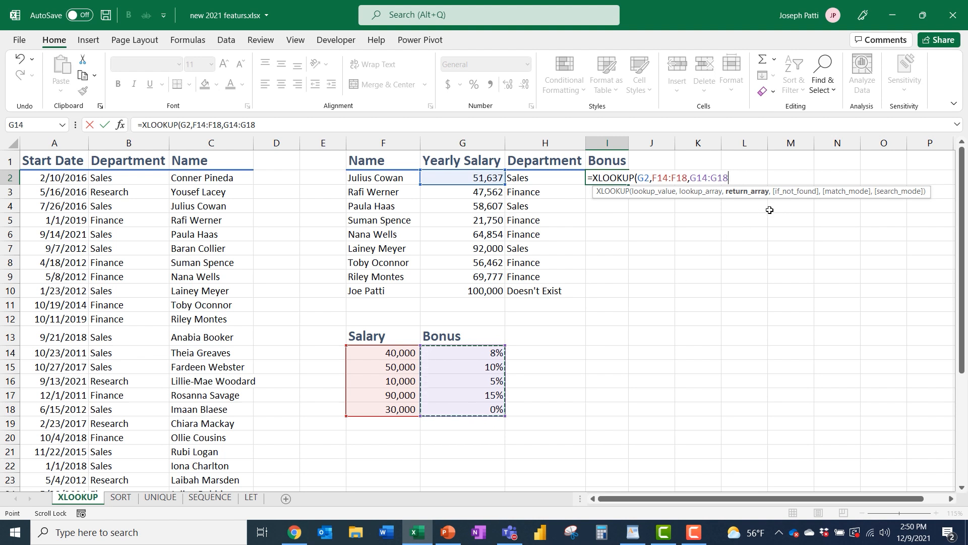
Finish the I2 formula with the if-not-found argument empty and match mode -1, exact match or next smaller item.
{"action": "type", "text": ","}
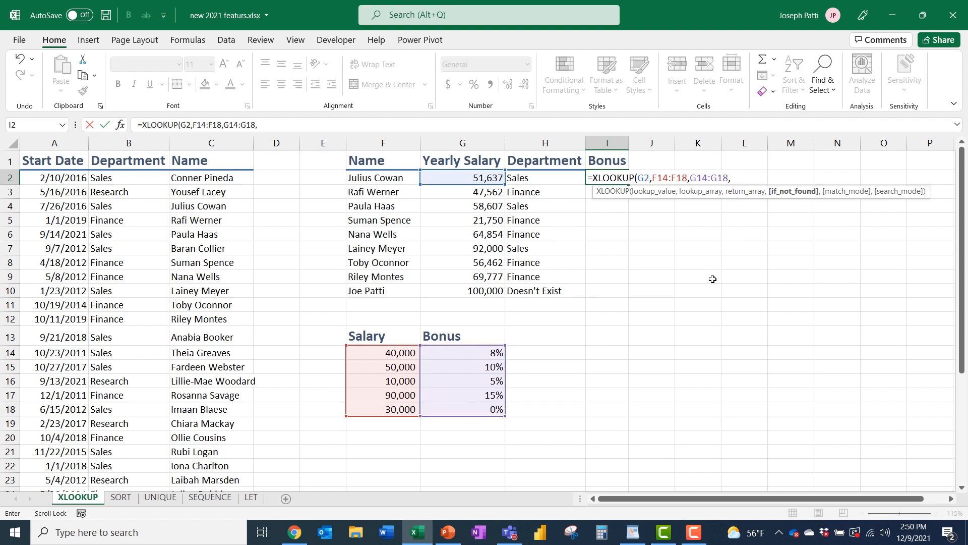
{"action": "type", "text": ","}
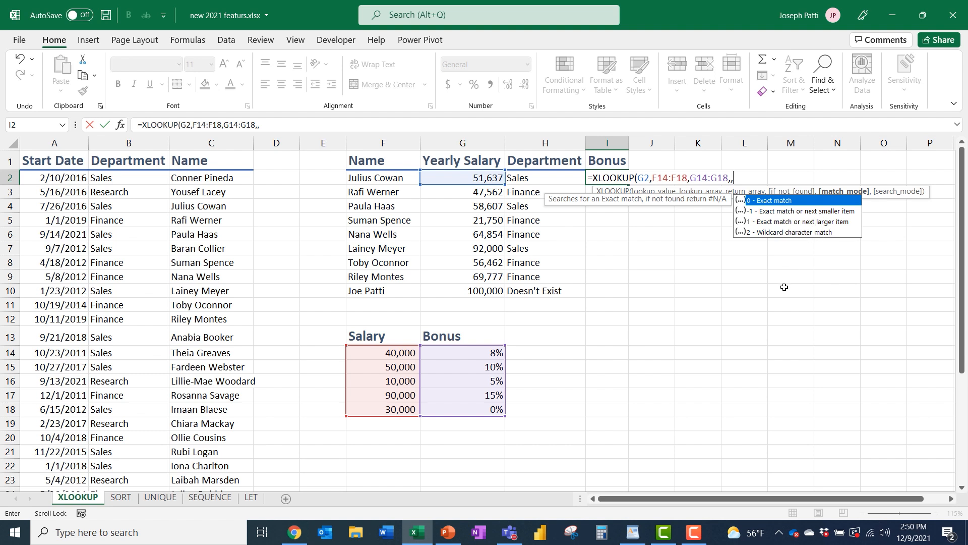
{"action": "left_click", "coordinate": [808, 211]}
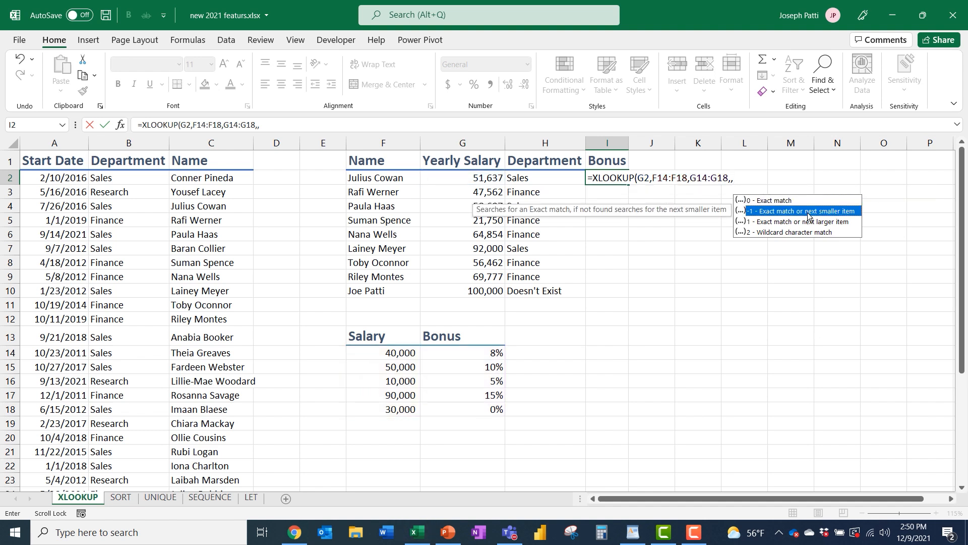
{"action": "double_click", "coordinate": [808, 211]}
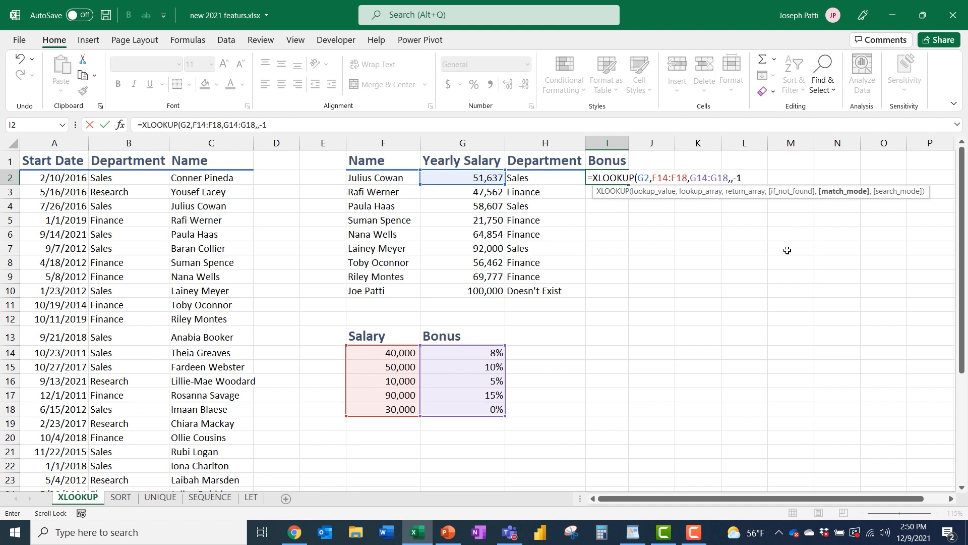
{"action": "type", "text": ")"}
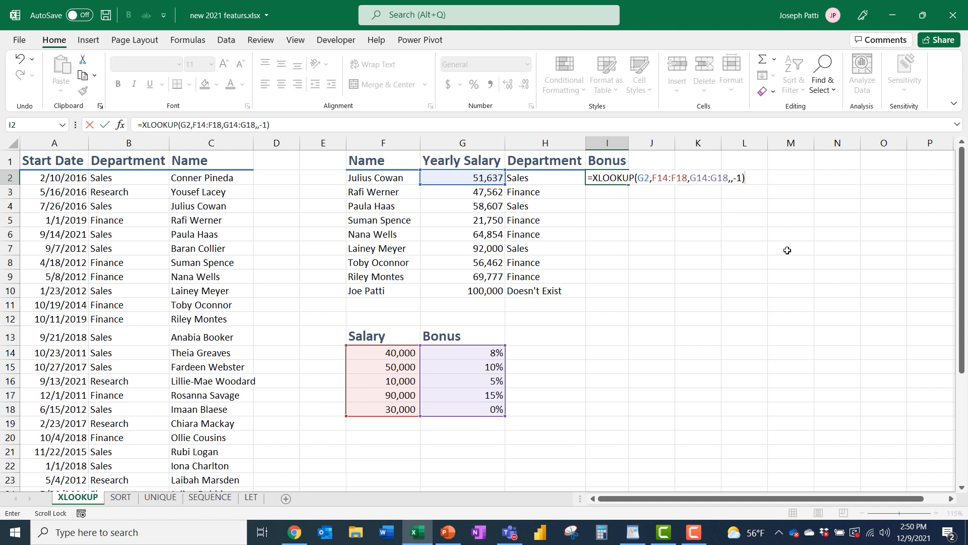
{"action": "key", "text": "Return"}
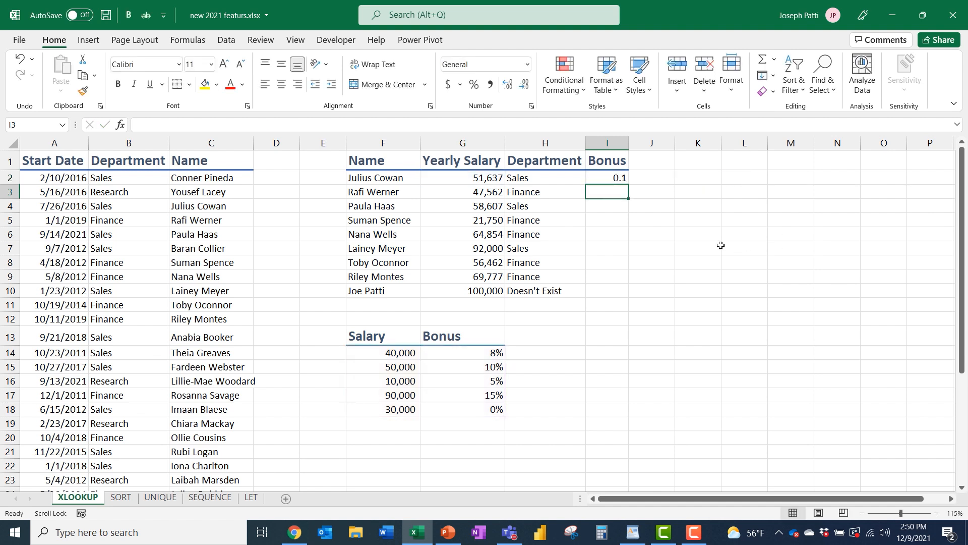
Format the bonus in I2 as a percentage and fill its formula down through I10.
{"action": "left_click", "coordinate": [616, 179]}
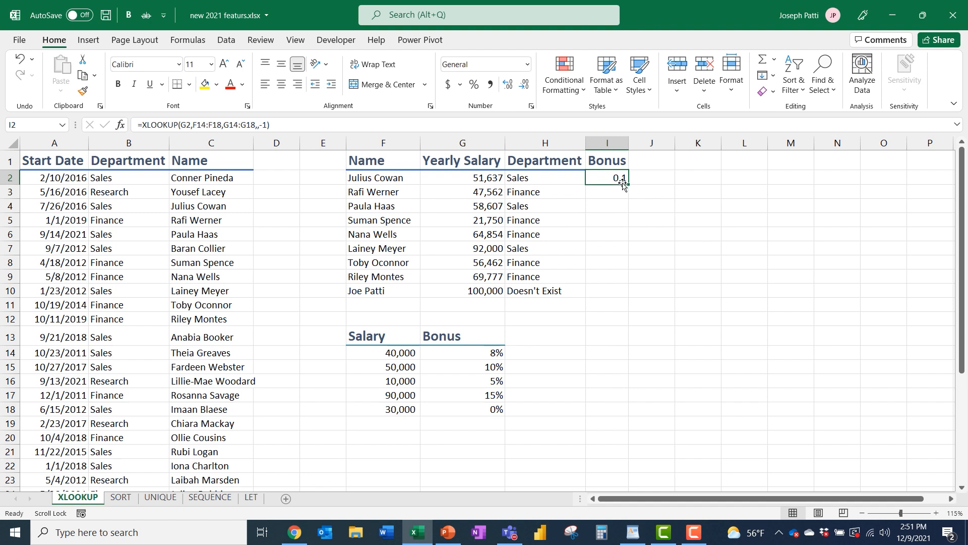
{"action": "left_click", "coordinate": [475, 84]}
{"action": "left_click_drag", "start_coordinate": [613, 188], "coordinate": [590, 275]}
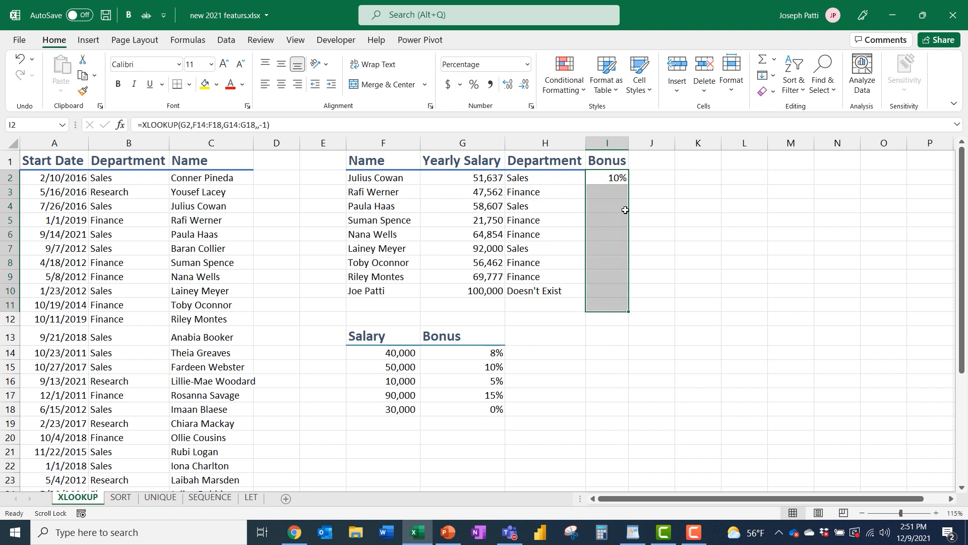
{"action": "left_click", "coordinate": [624, 182]}
{"action": "double_click", "coordinate": [628, 184]}
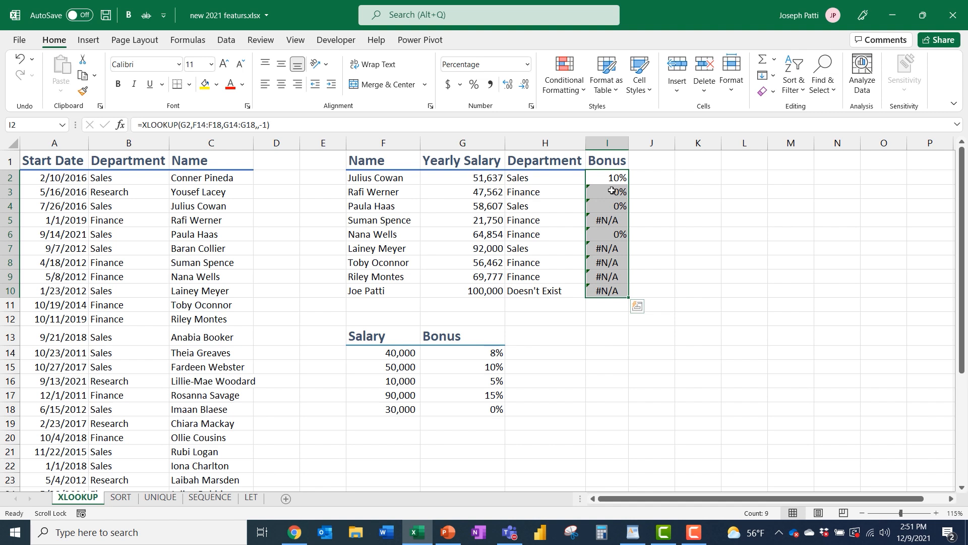
Check the bonus results in column I against the yearly salaries in column G and the salary tiers in F14:F18.
{"action": "left_click", "coordinate": [494, 179]}
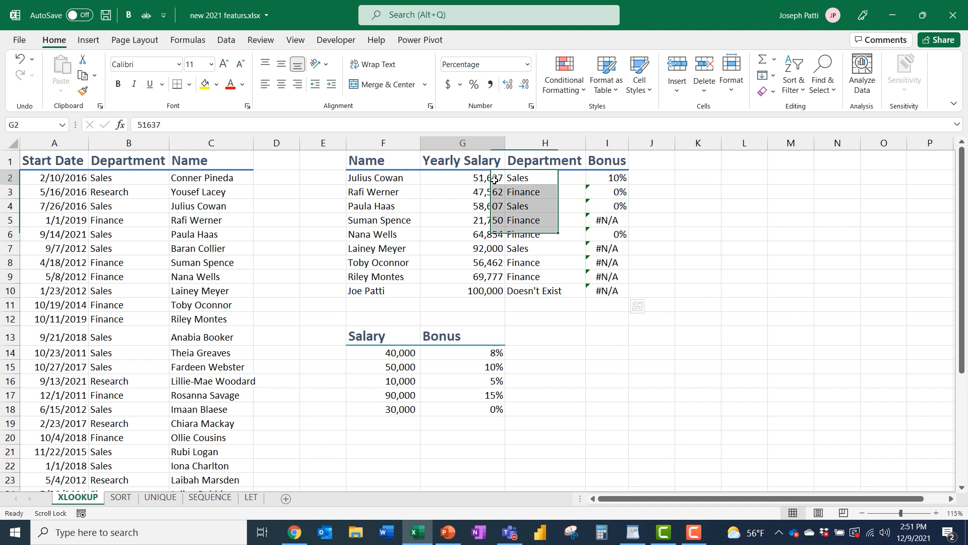
{"action": "left_click", "coordinate": [616, 177]}
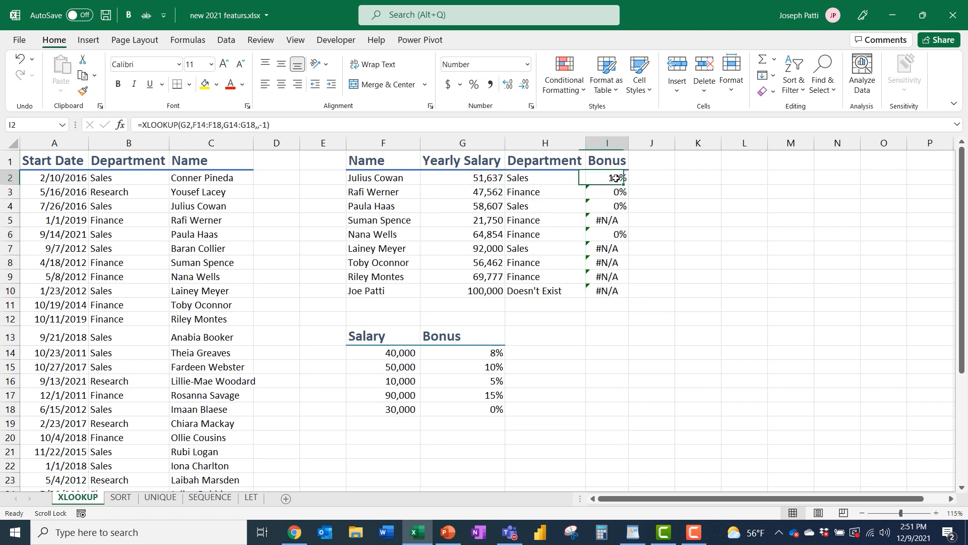
{"action": "left_click", "coordinate": [403, 371]}
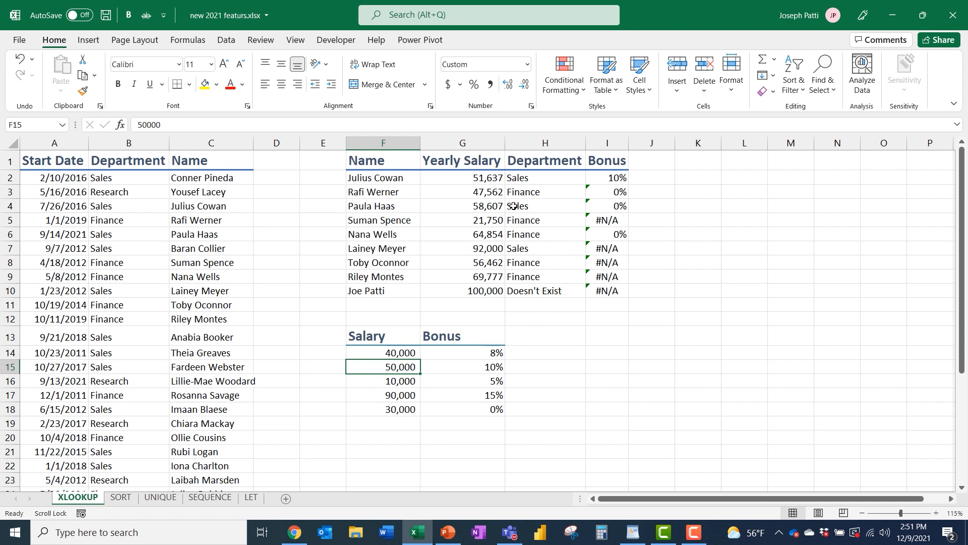
{"action": "left_click", "coordinate": [494, 193]}
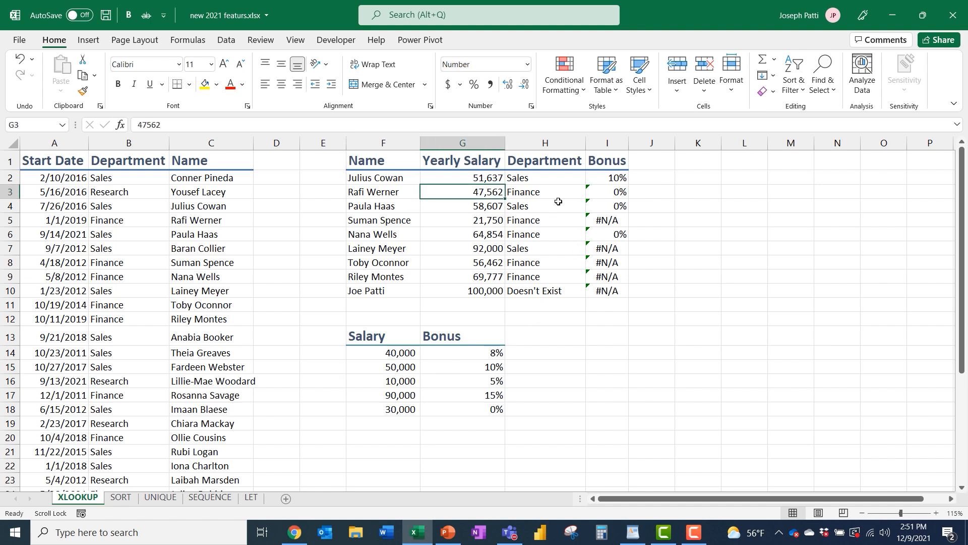
{"action": "left_click", "coordinate": [607, 196]}
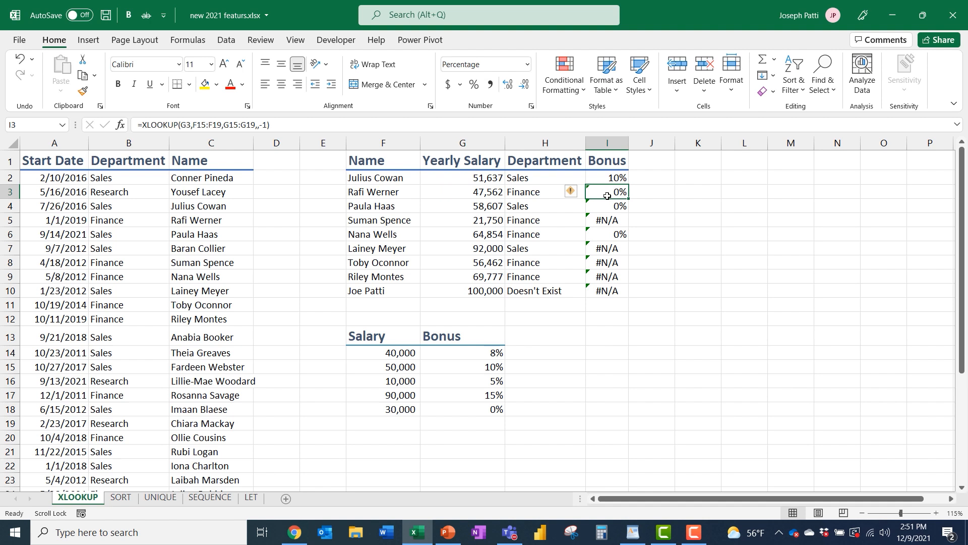
{"action": "left_click", "coordinate": [609, 208]}
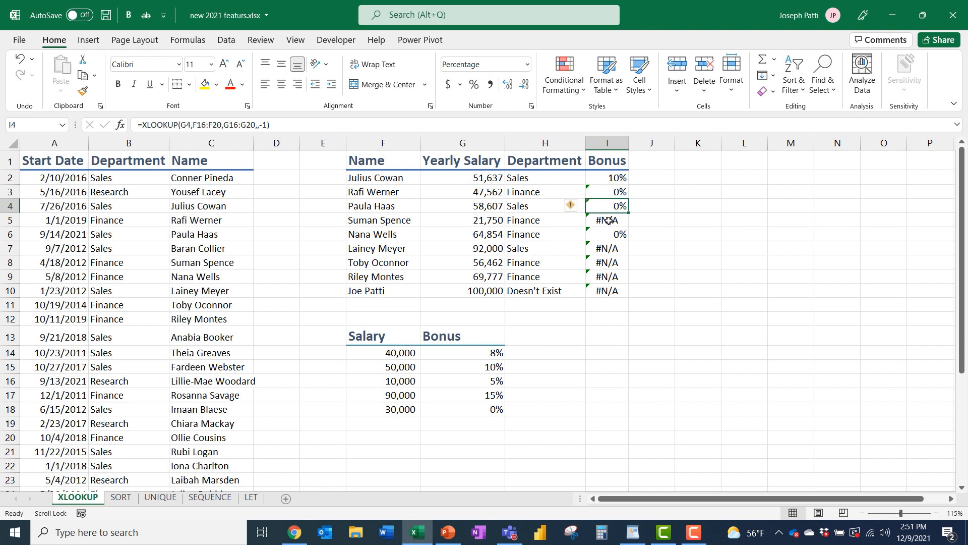
{"action": "left_click", "coordinate": [608, 221]}
{"action": "left_click", "coordinate": [607, 233]}
{"action": "left_click", "coordinate": [605, 262]}
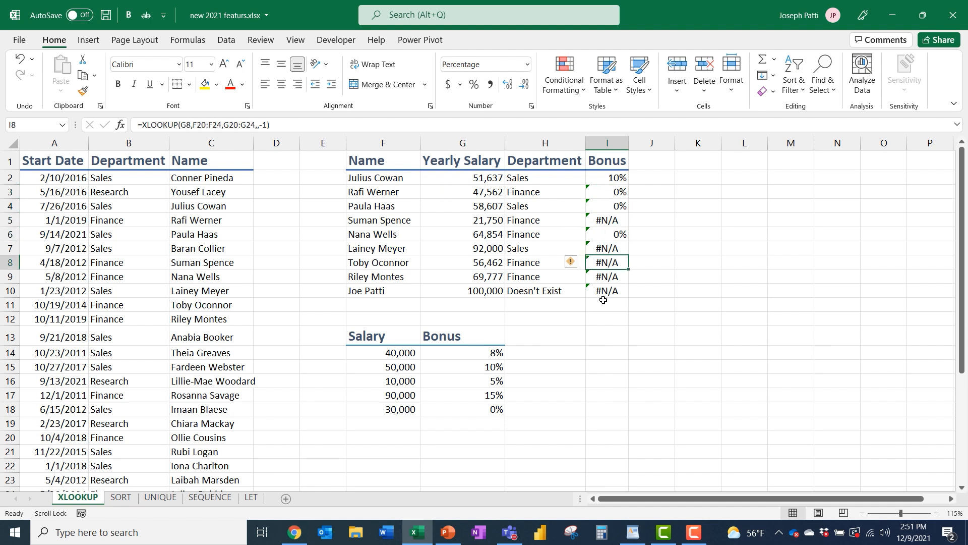
{"action": "left_click", "coordinate": [610, 281]}
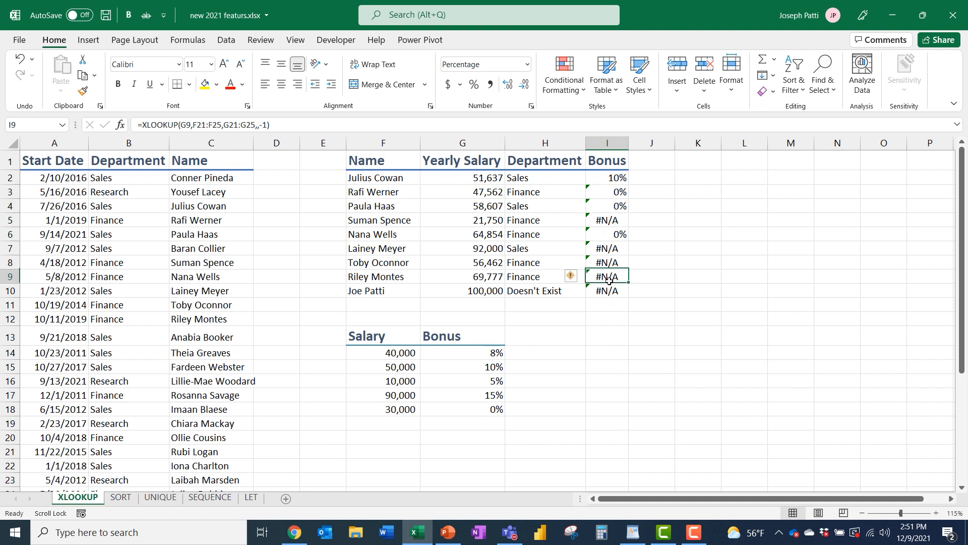
Compare the lookup value, lookup array and return array references in the I2, I3 and I4 XLOOKUP formulas.
{"action": "left_click", "coordinate": [608, 179]}
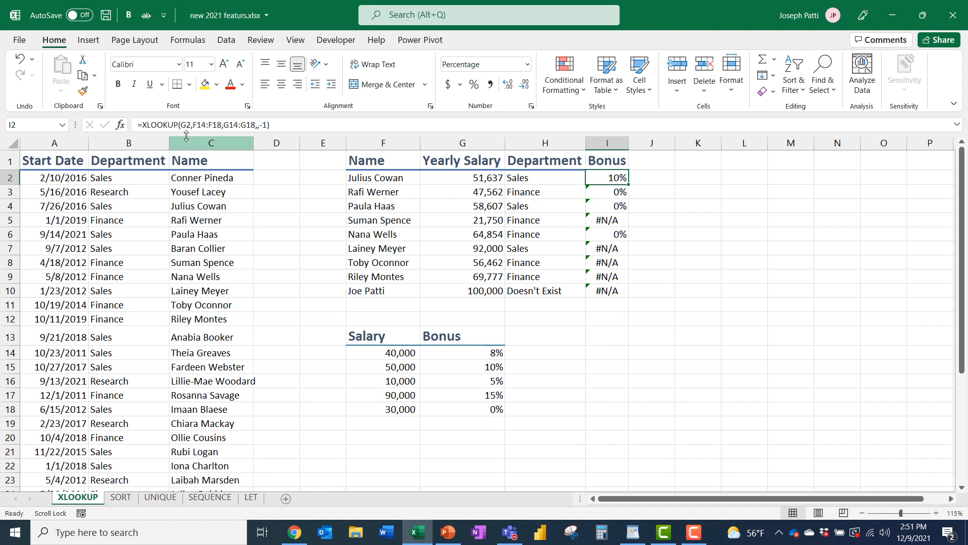
{"action": "left_click", "coordinate": [482, 179]}
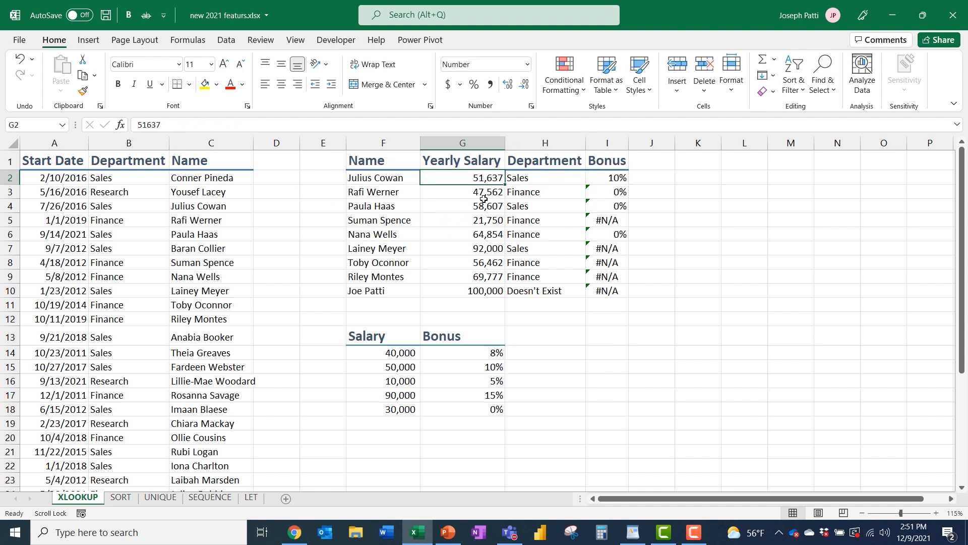
{"action": "left_click", "coordinate": [615, 180]}
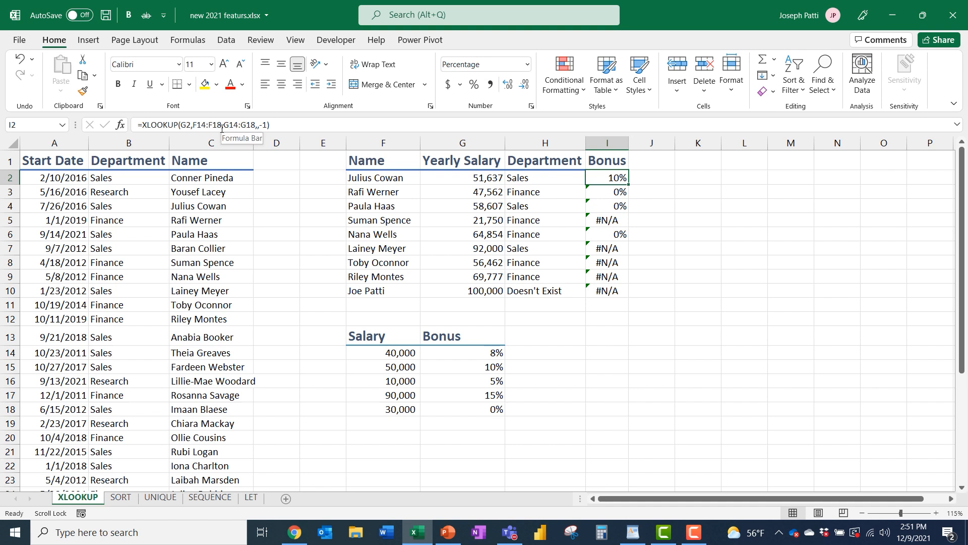
{"action": "left_click", "coordinate": [607, 189]}
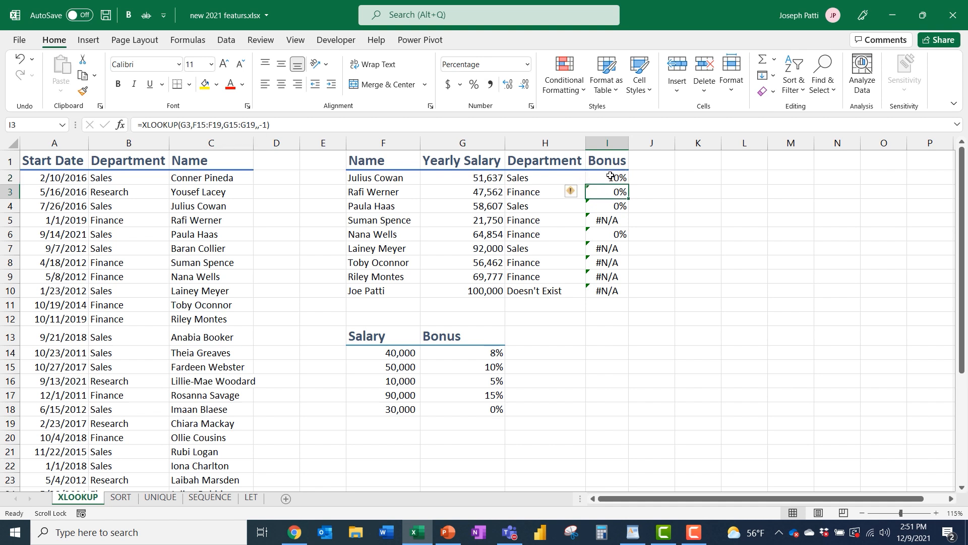
{"action": "left_click", "coordinate": [610, 177]}
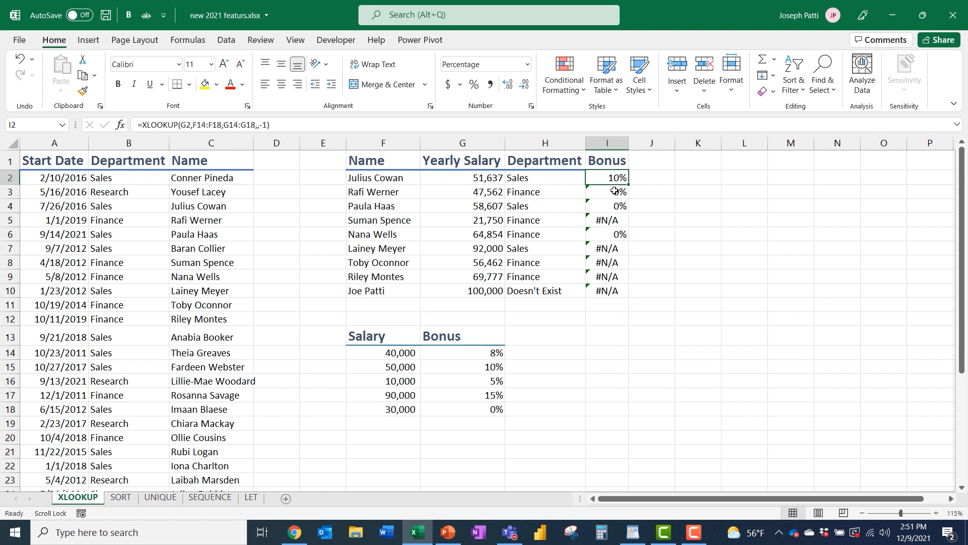
{"action": "left_click", "coordinate": [612, 192]}
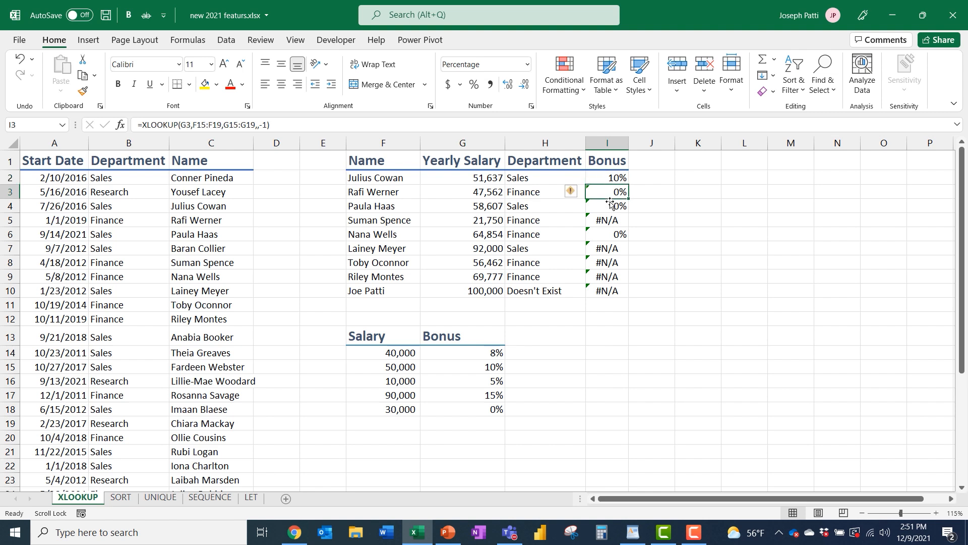
{"action": "left_click", "coordinate": [609, 205]}
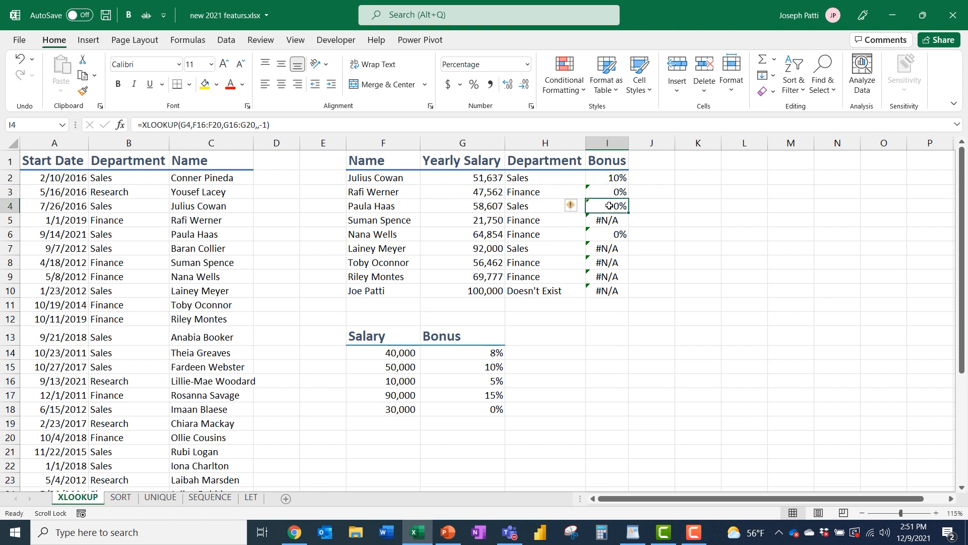
Make the lookup array in the I2 XLOOKUP formula absolute as $F$14:$F$18.
{"action": "double_click", "coordinate": [610, 178]}
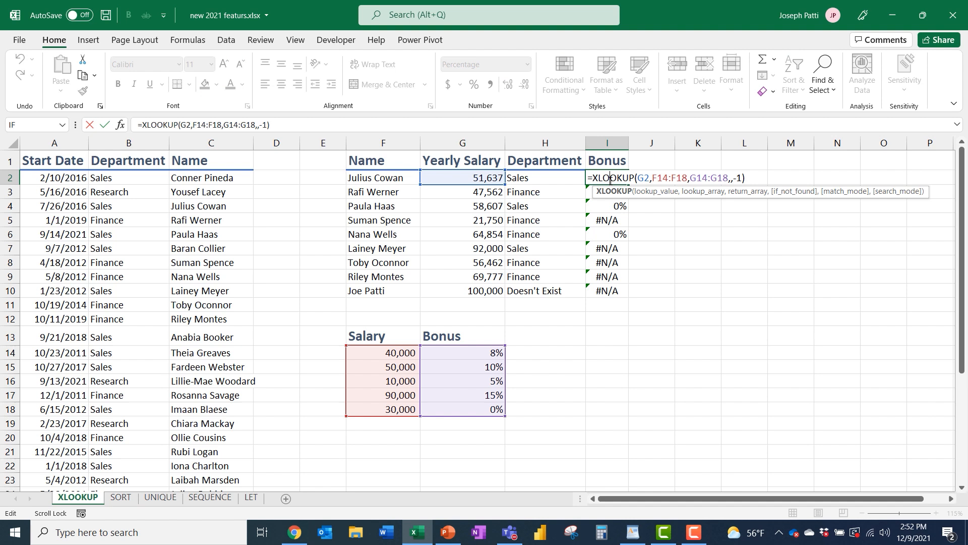
{"action": "left_click", "coordinate": [668, 179]}
{"action": "left_click_drag", "start_coordinate": [688, 177], "coordinate": [652, 177]}
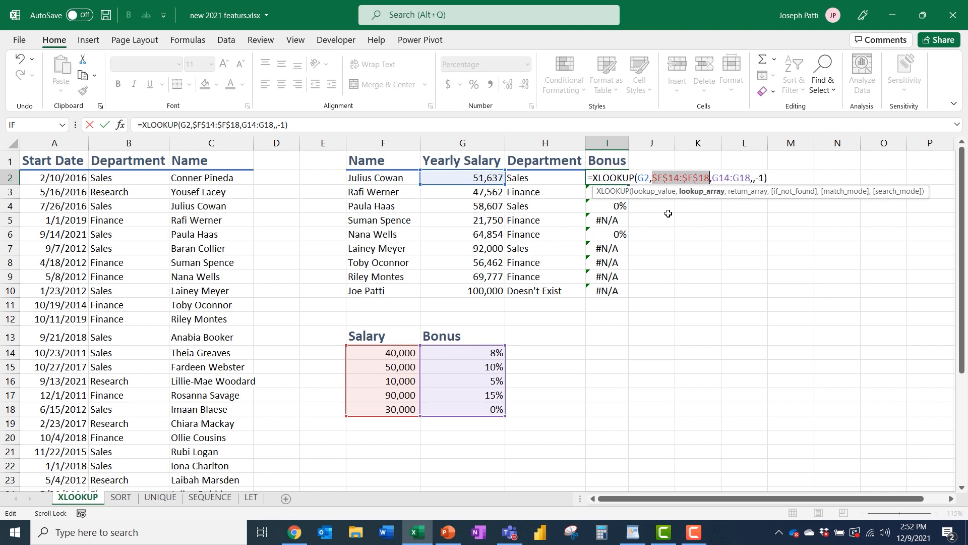
{"action": "key", "text": "F4"}
Make the I2 formula's return array absolute as $G$14:$G$18 and fill the formula down through I10.
{"action": "left_click", "coordinate": [733, 177]}
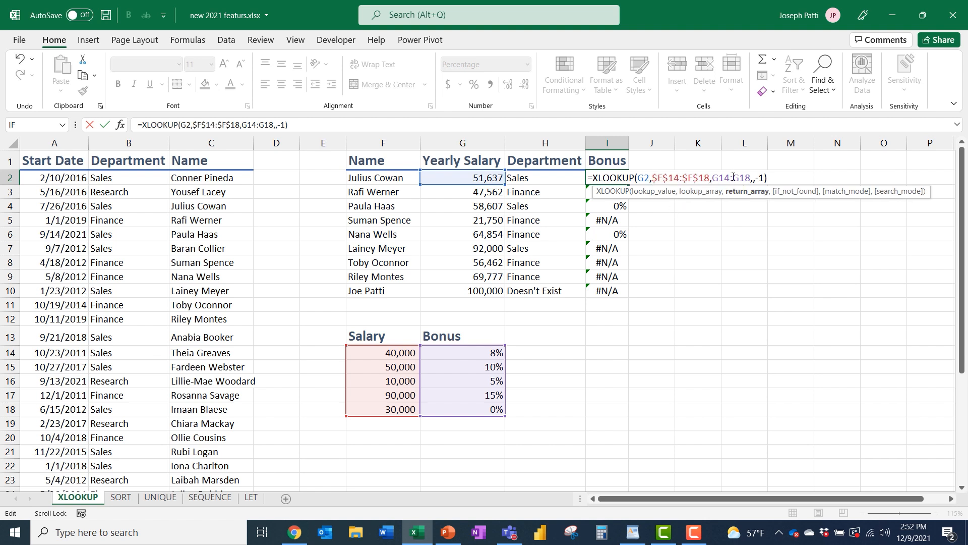
{"action": "key", "text": "F4"}
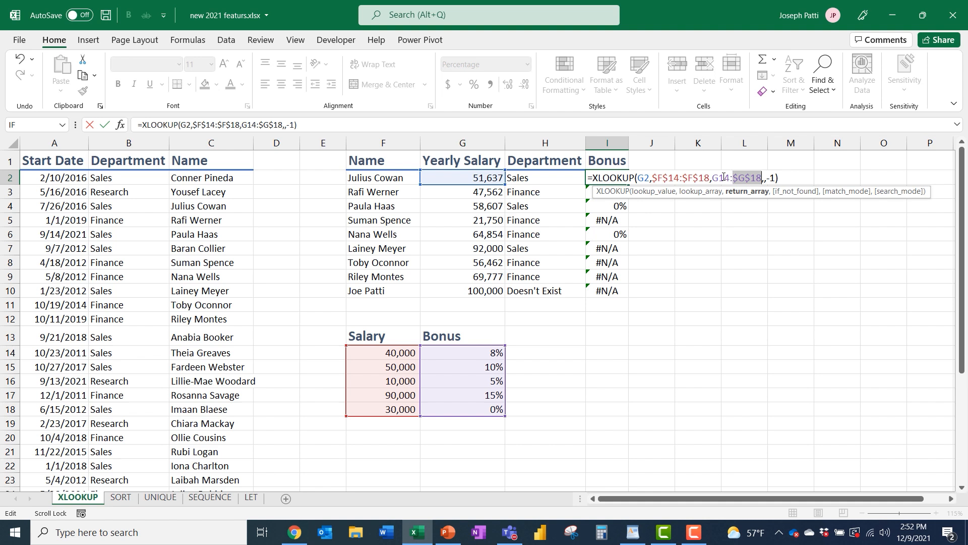
{"action": "left_click", "coordinate": [724, 177]}
{"action": "key", "text": "F4"}
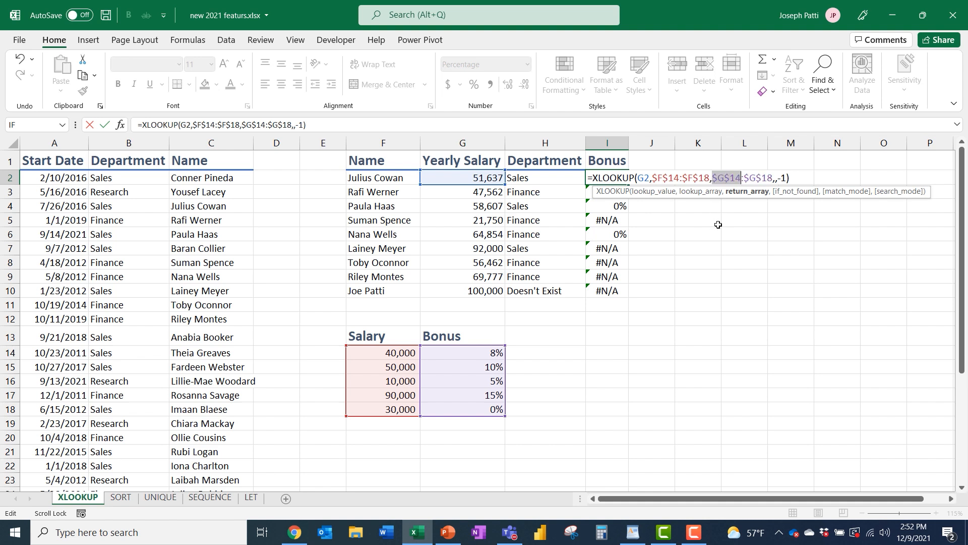
{"action": "key", "text": "ctrl+Return"}
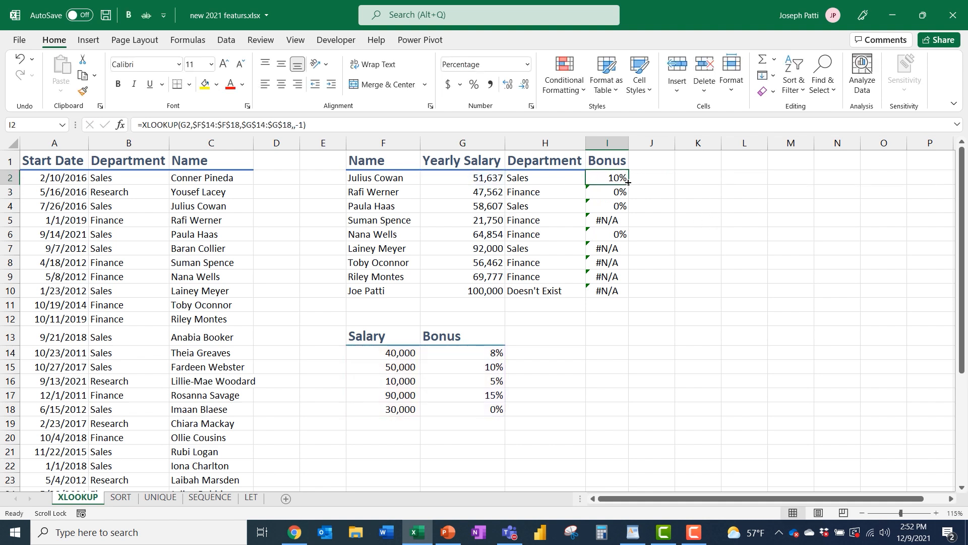
{"action": "double_click", "coordinate": [629, 182]}
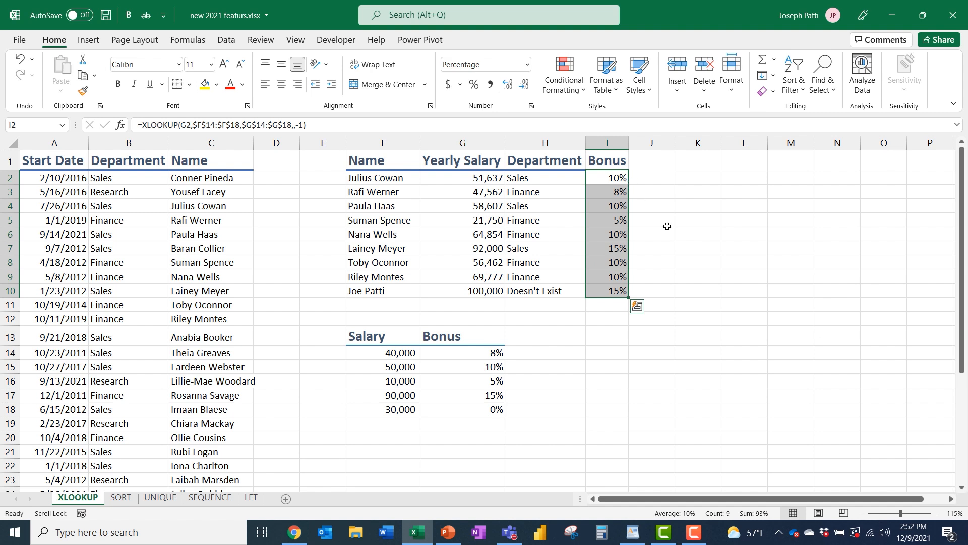
{"action": "left_click", "coordinate": [658, 180]}
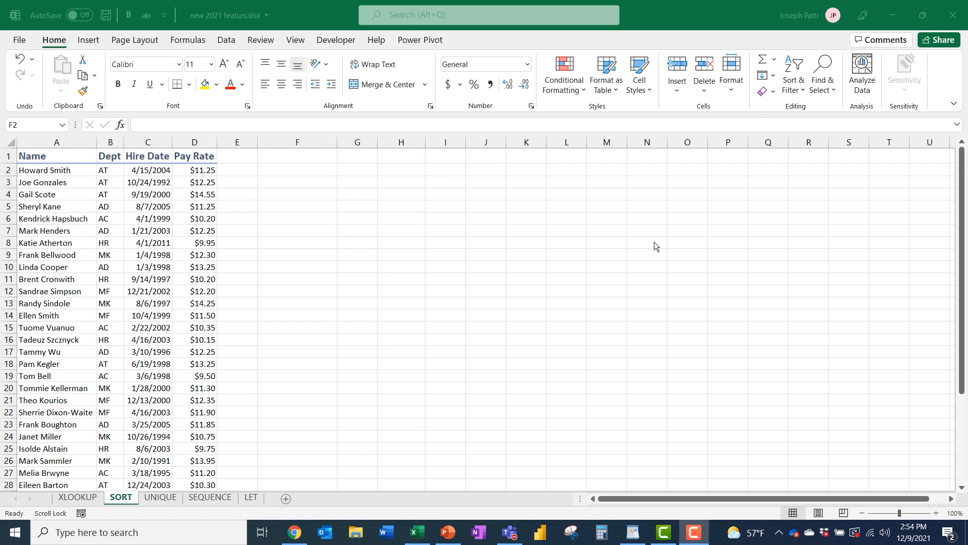
In F2 of the SORT sheet, enter a SORT formula with A2:D38 as the array and no optional arguments.
{"action": "left_click", "coordinate": [294, 170]}
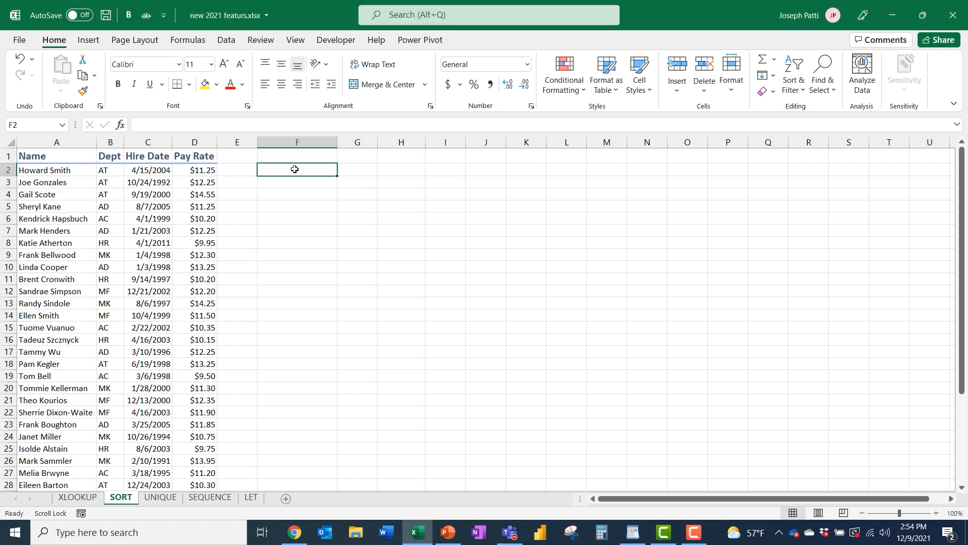
{"action": "type", "text": "=sort"}
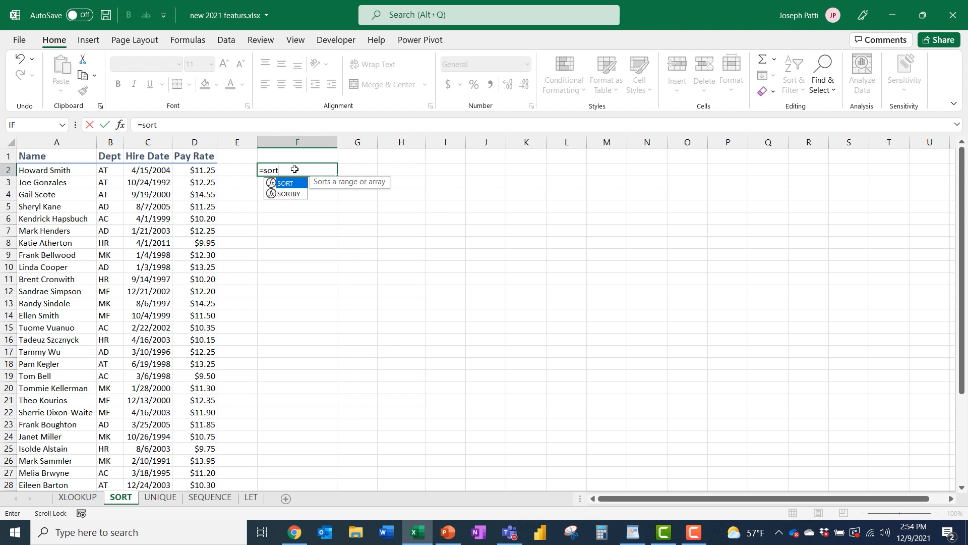
{"action": "key", "text": "Tab"}
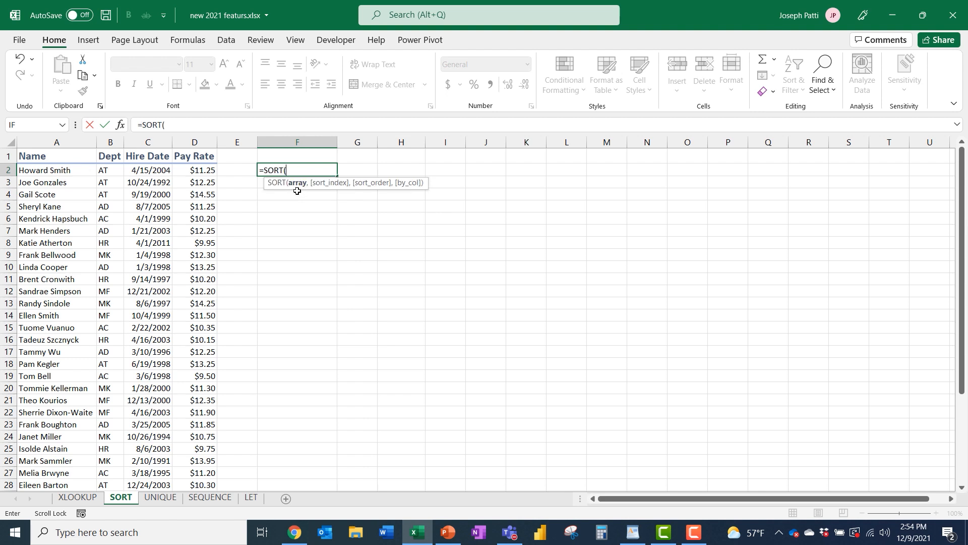
{"action": "left_click", "coordinate": [55, 172]}
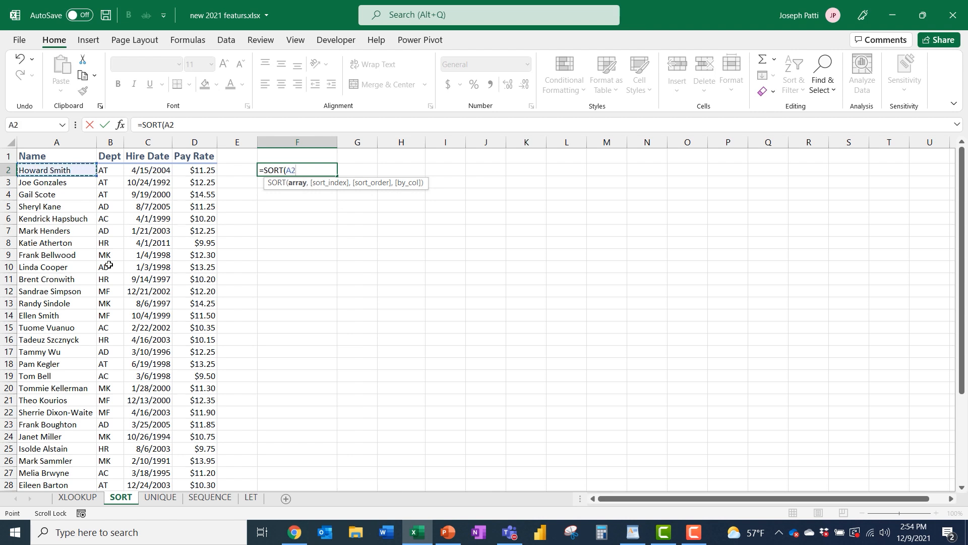
{"action": "key", "text": "shift+Right"}
{"action": "key", "text": "shift+Right"}
{"action": "key", "text": "shift+Right"}
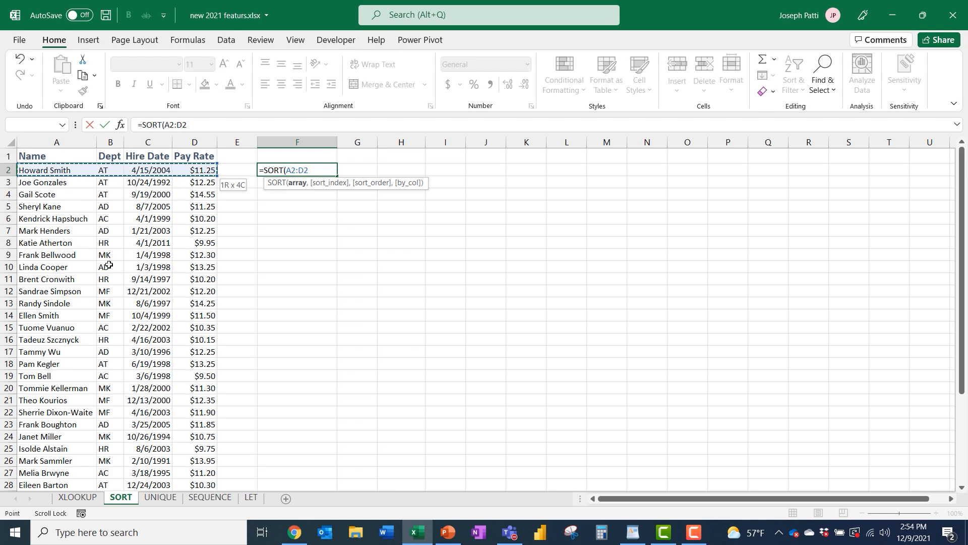
{"action": "key", "text": "ctrl+shift+Down"}
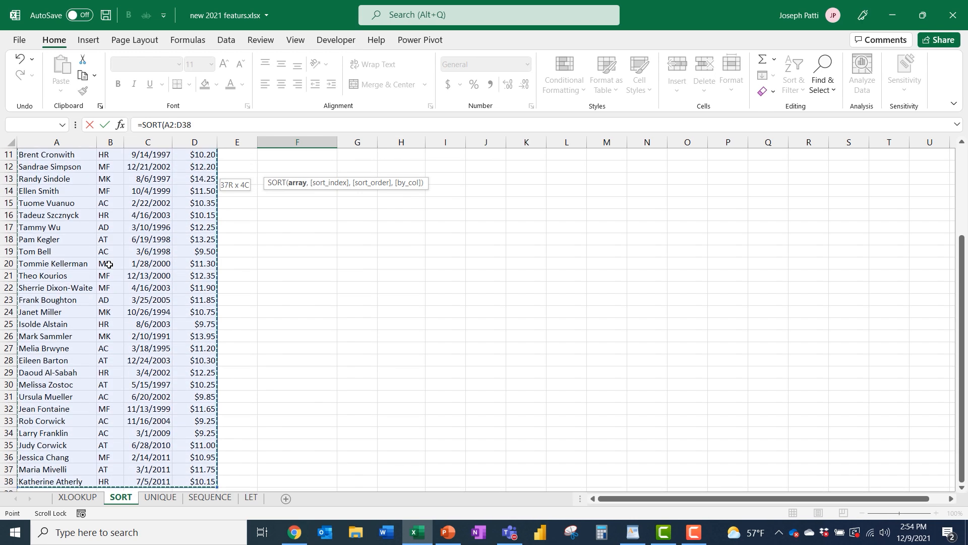
{"action": "scroll", "coordinate": [109, 265], "scroll_direction": "up", "scroll_amount": 4}
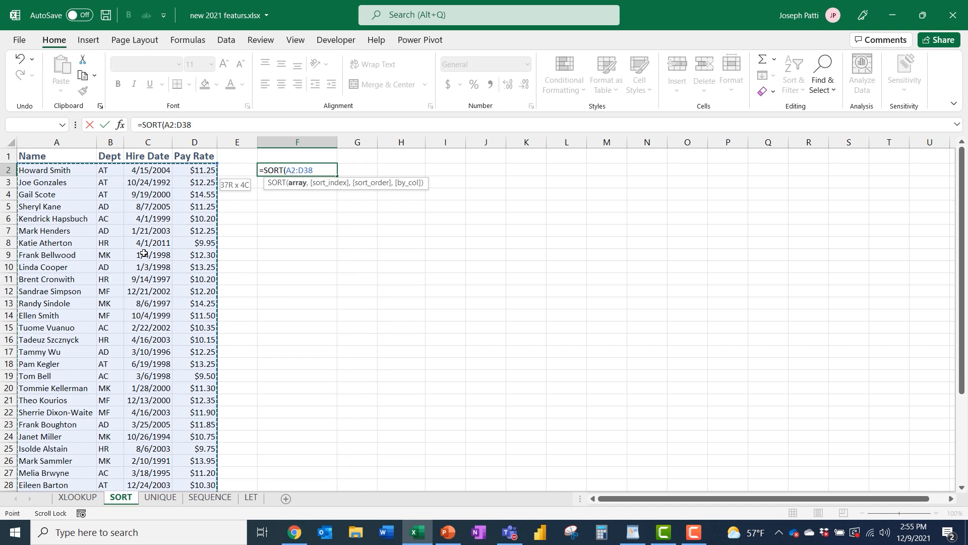
{"action": "key", "text": "Return"}
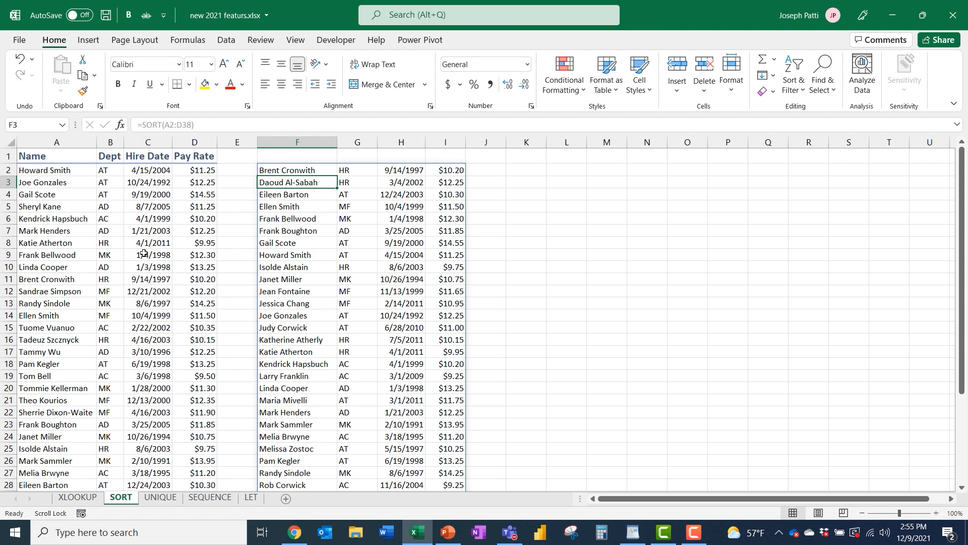
Extend the SORT formula in F2 with sort index 3 and sort order 1 to sort by hire date ascending.
{"action": "left_click", "coordinate": [305, 170]}
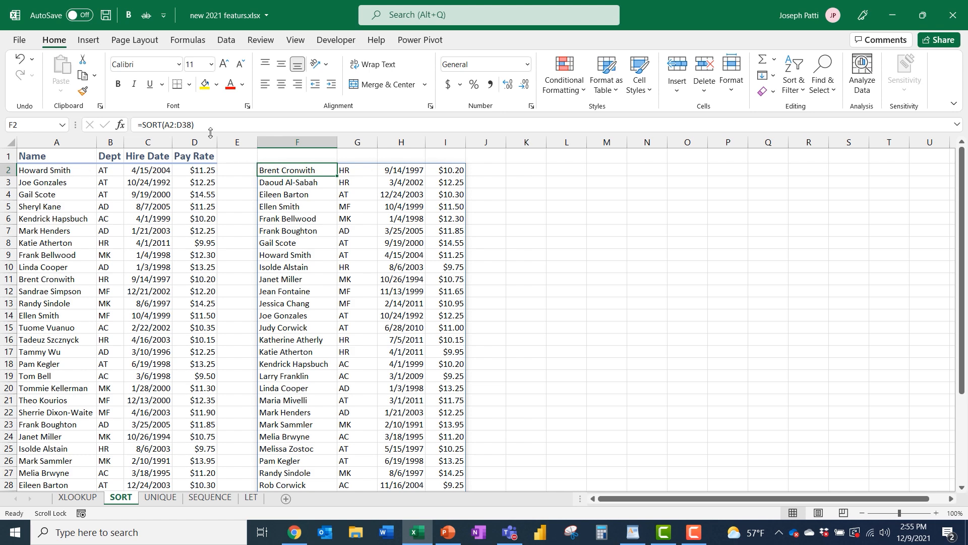
{"action": "left_click", "coordinate": [192, 125]}
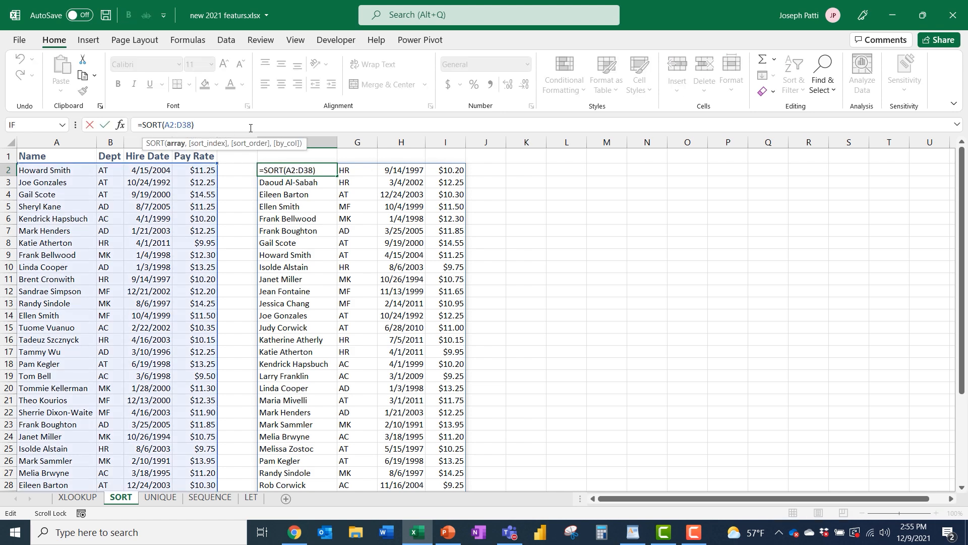
{"action": "type", "text": ","}
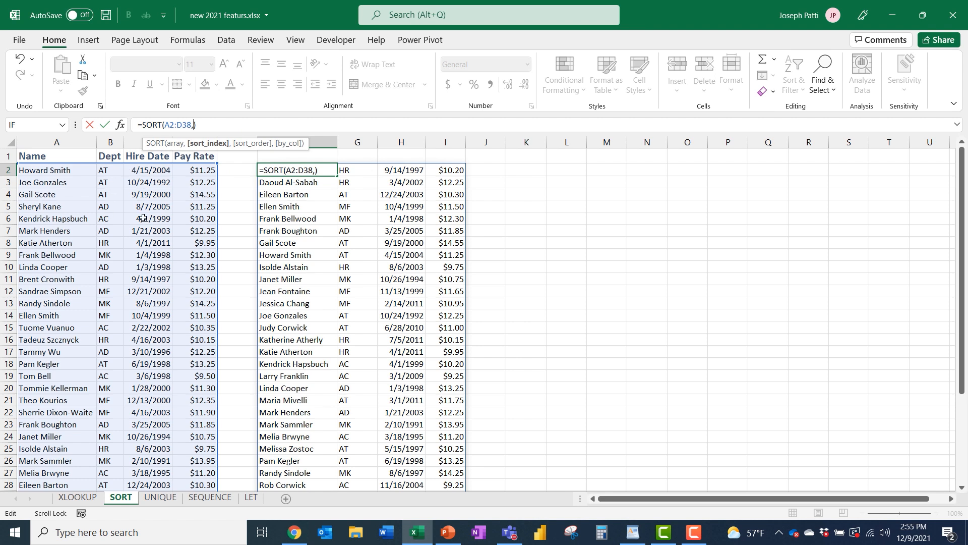
{"action": "type", "text": "3"}
{"action": "type", "text": ","}
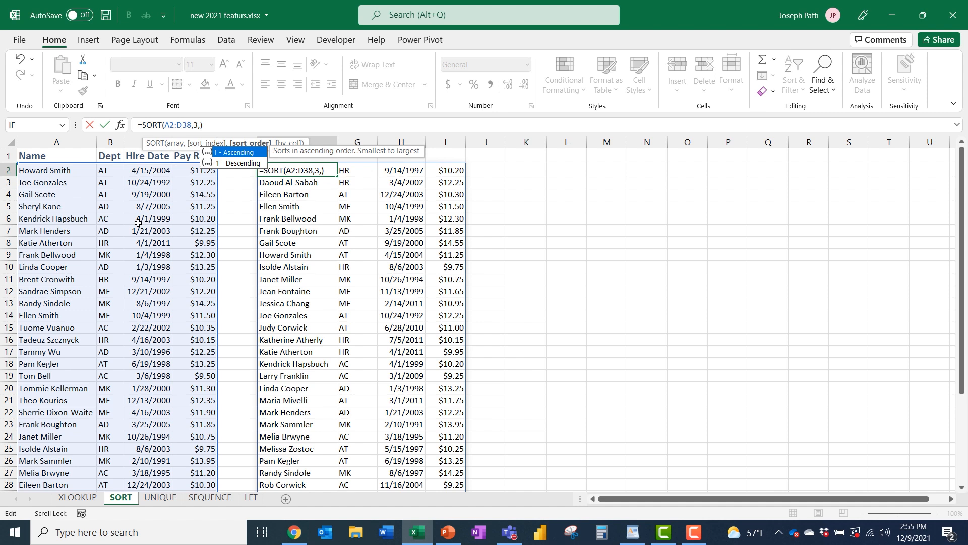
{"action": "type", "text": "1,"}
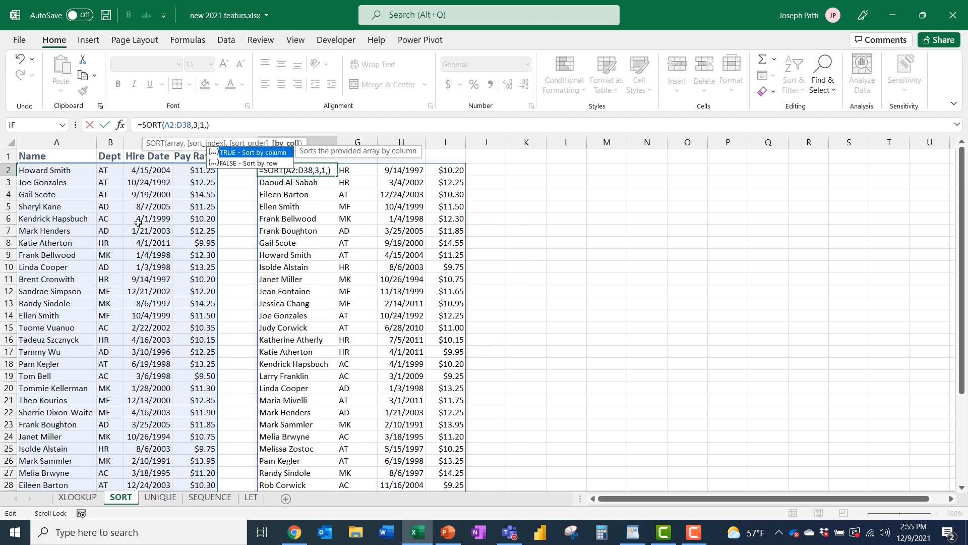
{"action": "key", "text": "BackSpace"}
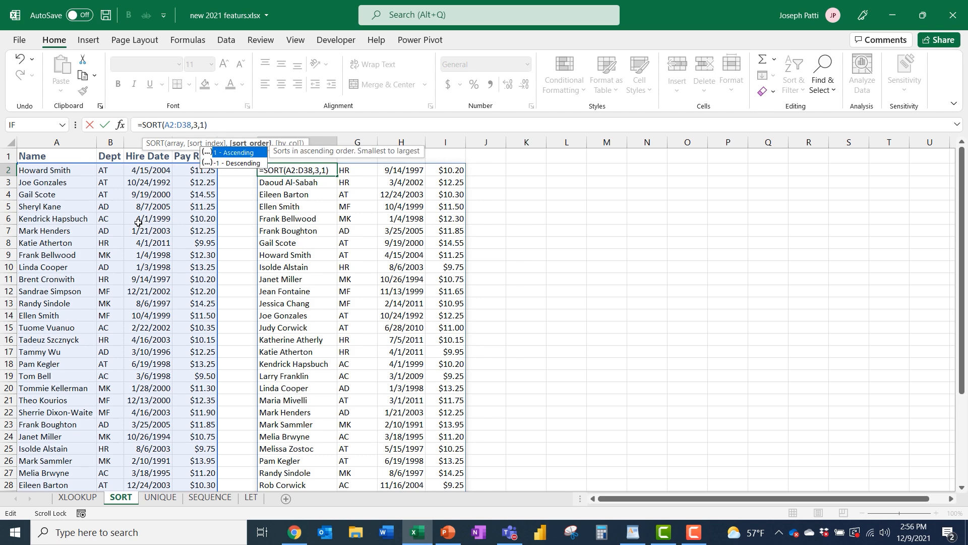
{"action": "key", "text": "Return"}
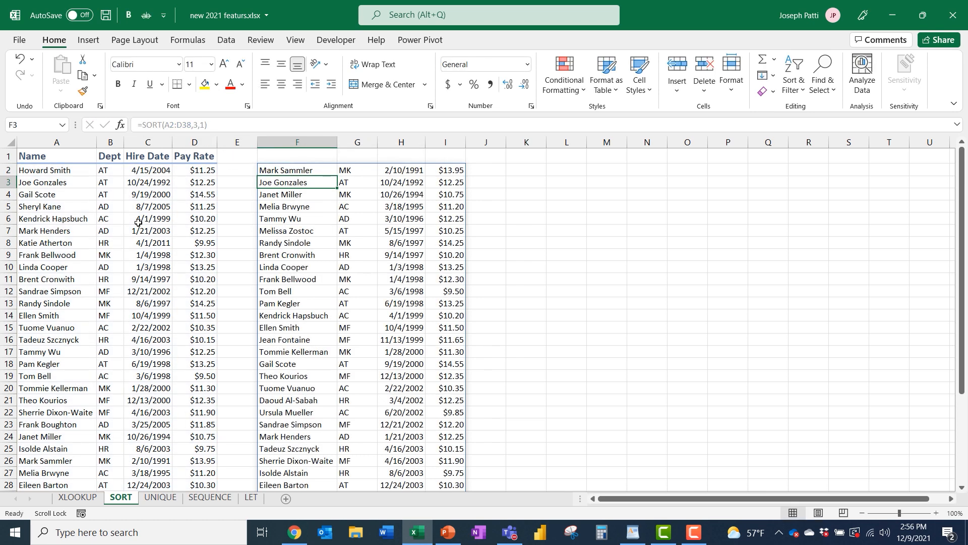
Check the order of the hire dates in the sorted output from H2 down to H8.
{"action": "left_click", "coordinate": [414, 170]}
{"action": "left_click", "coordinate": [410, 182]}
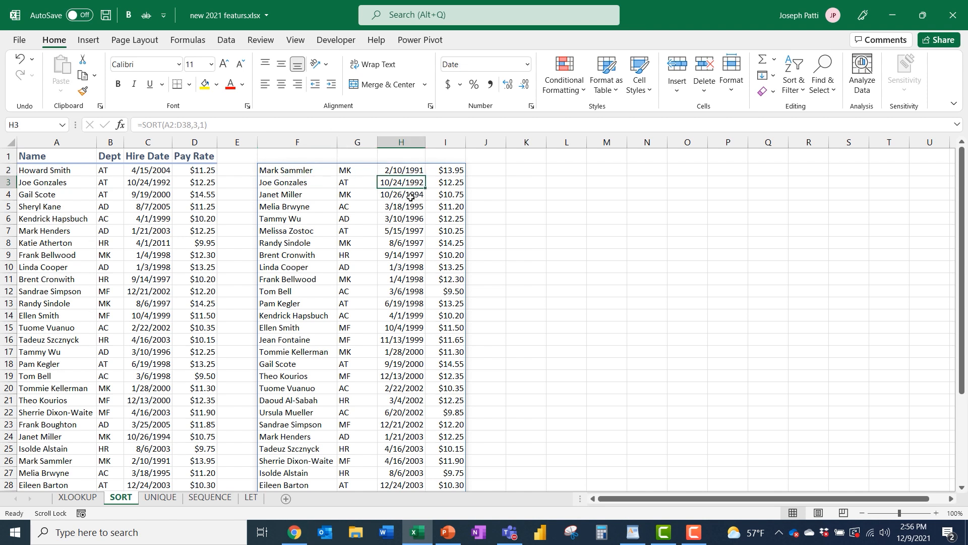
{"action": "left_click", "coordinate": [410, 196]}
{"action": "left_click", "coordinate": [410, 205]}
{"action": "left_click", "coordinate": [411, 219]}
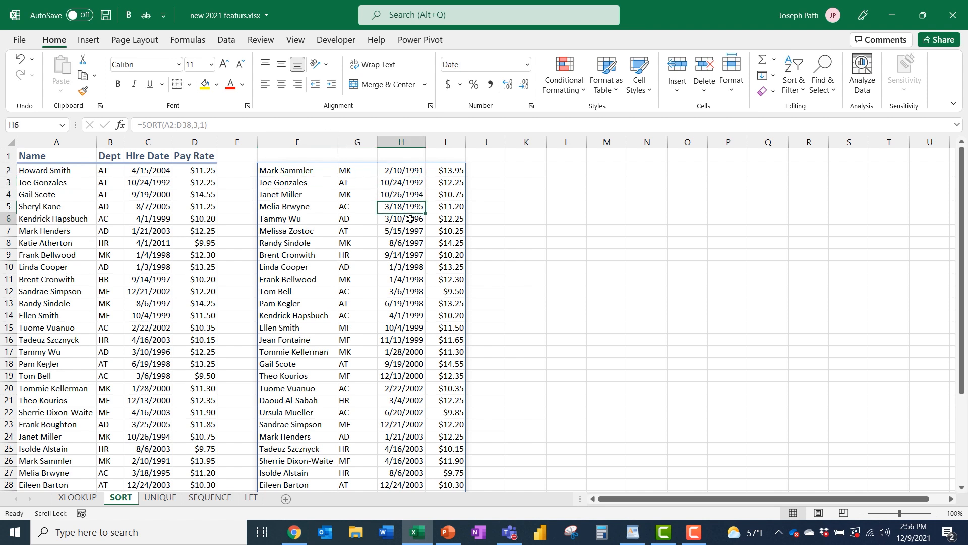
{"action": "left_click", "coordinate": [411, 232]}
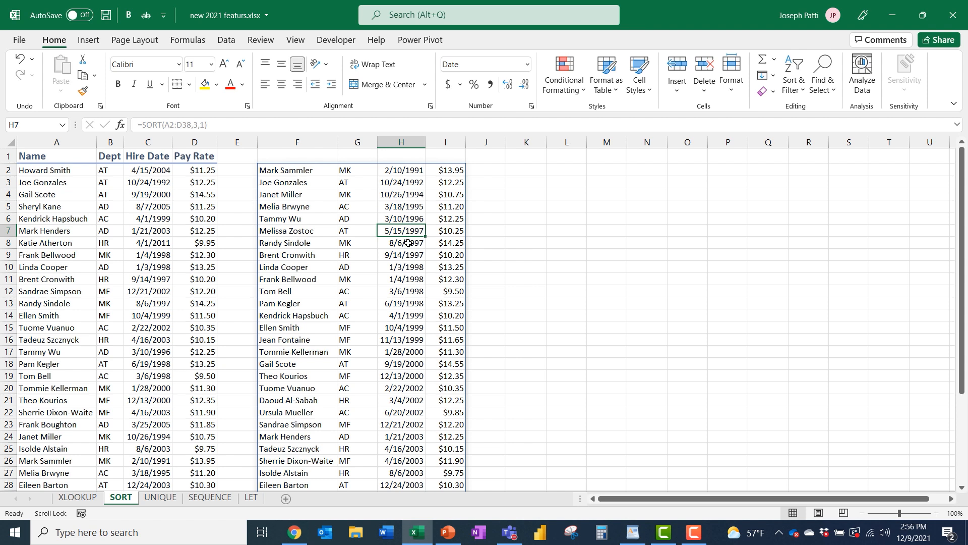
{"action": "left_click", "coordinate": [408, 243]}
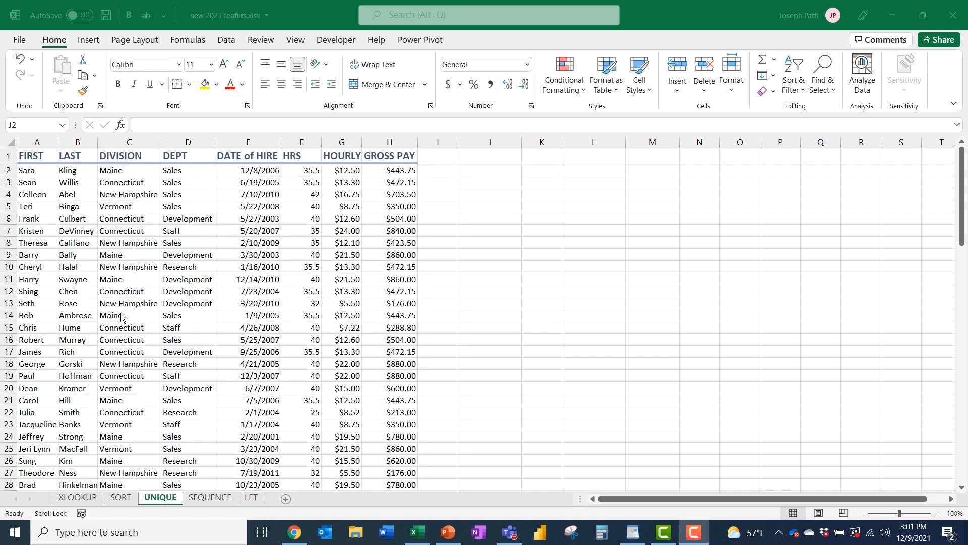
In J3 of the UNIQUE sheet, enter a UNIQUE formula that lists the distinct divisions from C2:C95.
{"action": "left_click", "coordinate": [506, 172]}
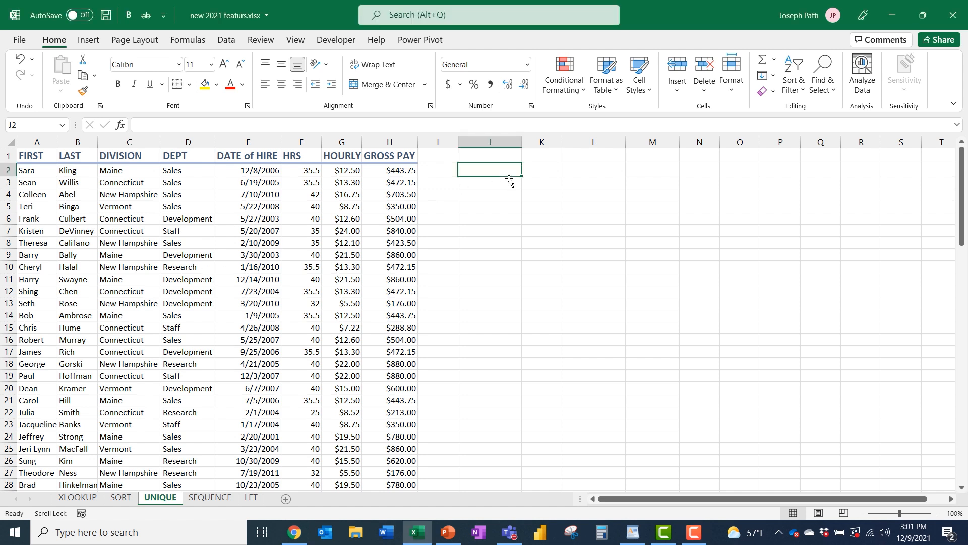
{"action": "left_click", "coordinate": [499, 184]}
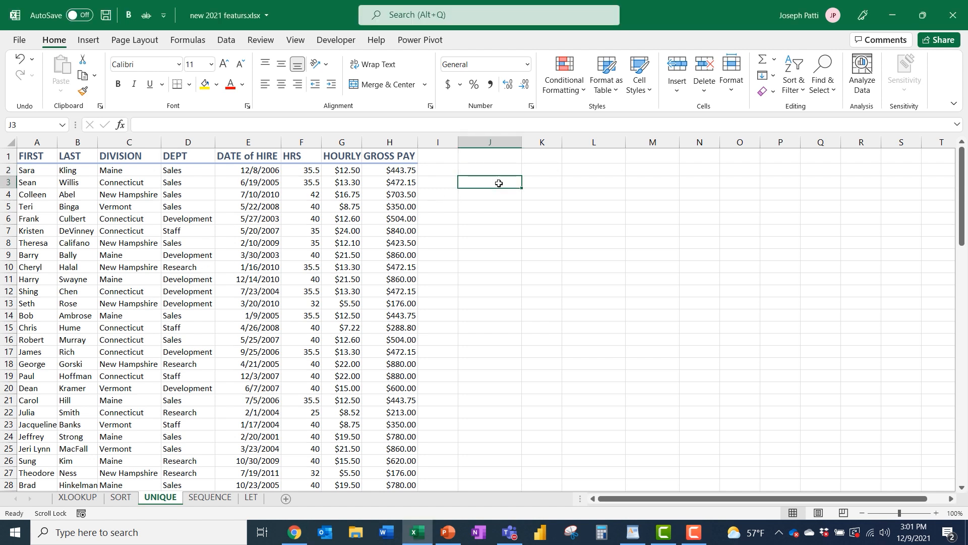
{"action": "type", "text": "=uni"}
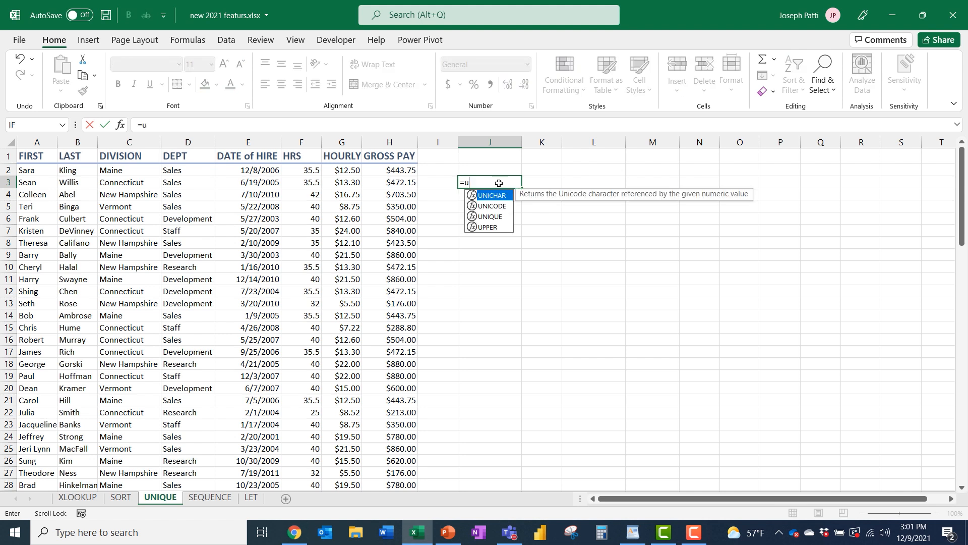
{"action": "key", "text": "Down"}
{"action": "key", "text": "Down"}
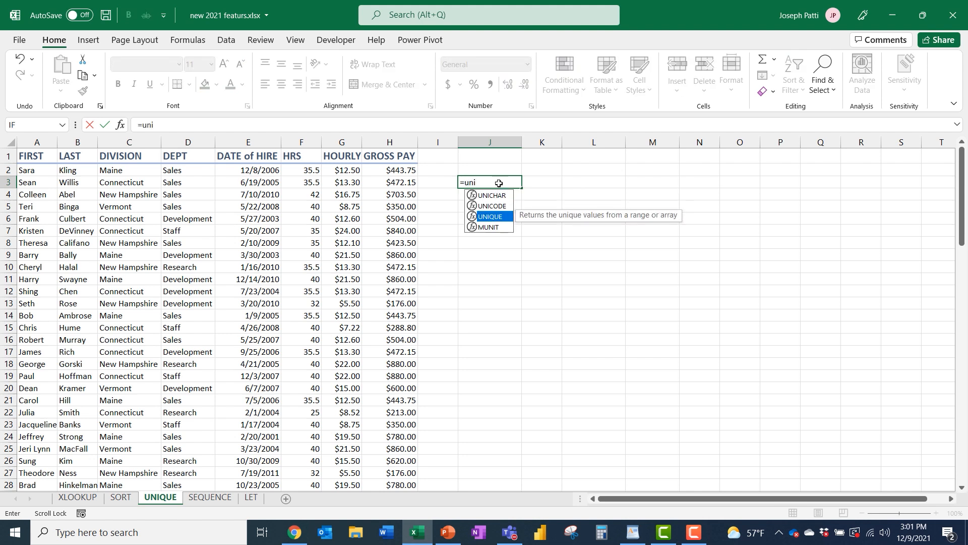
{"action": "key", "text": "Tab"}
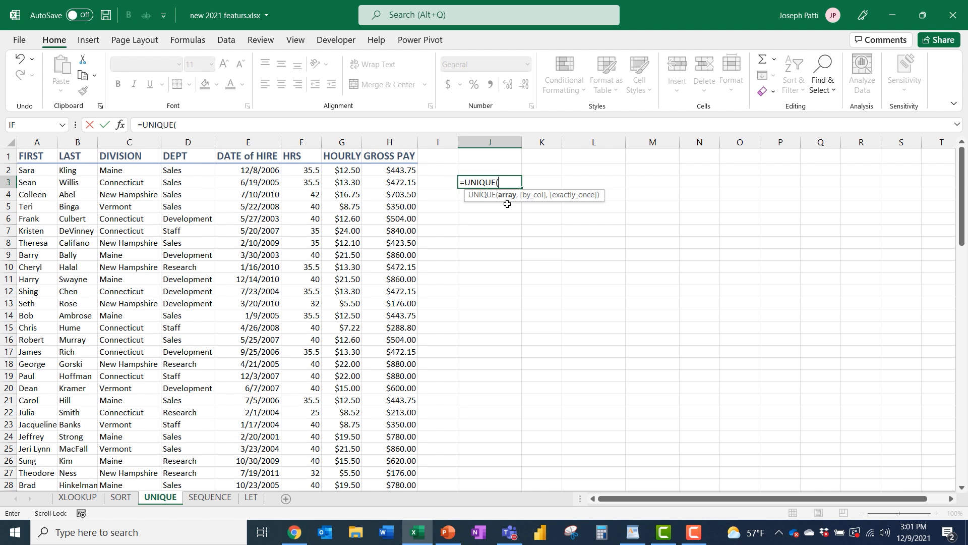
{"action": "left_click", "coordinate": [147, 172]}
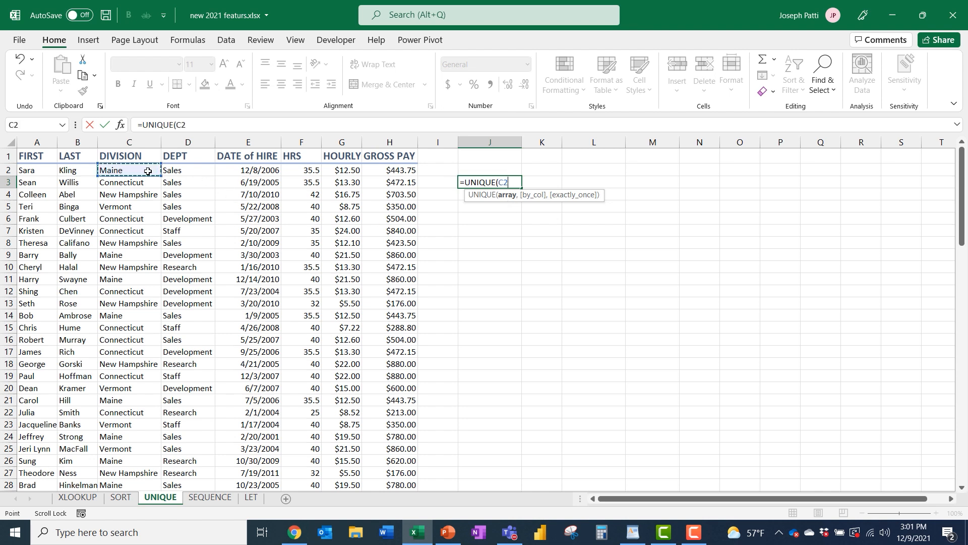
{"action": "key", "text": "ctrl+shift+Down"}
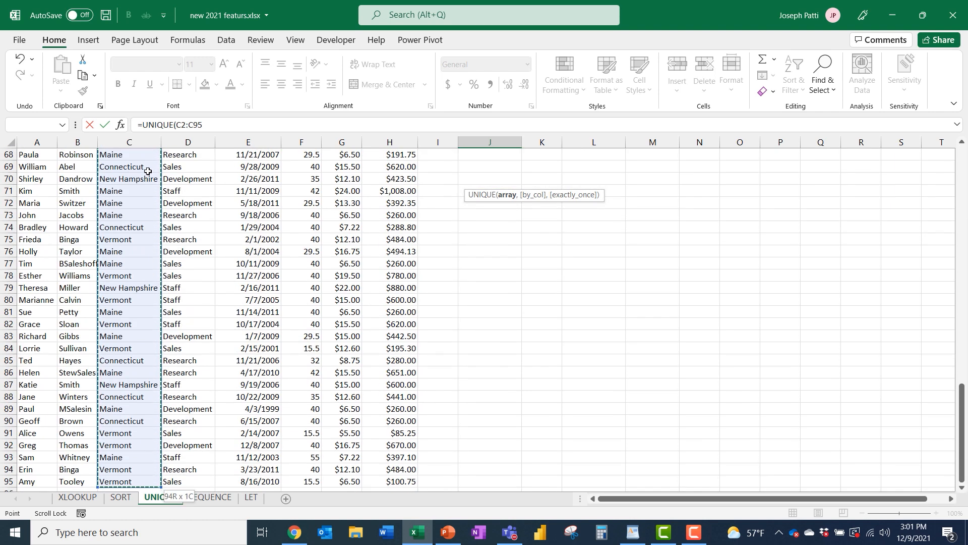
{"action": "scroll", "coordinate": [153, 207], "scroll_direction": "up", "scroll_amount": 20}
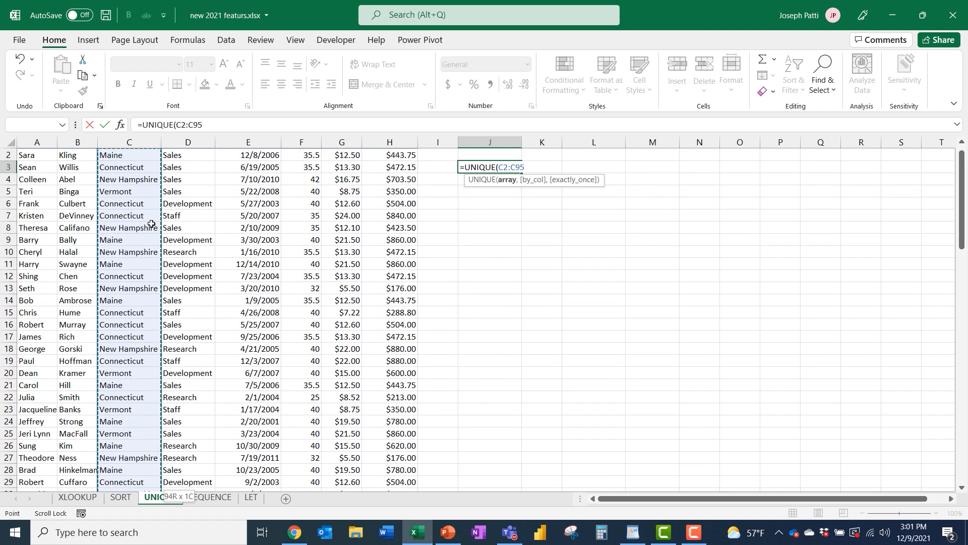
{"action": "key", "text": "Return"}
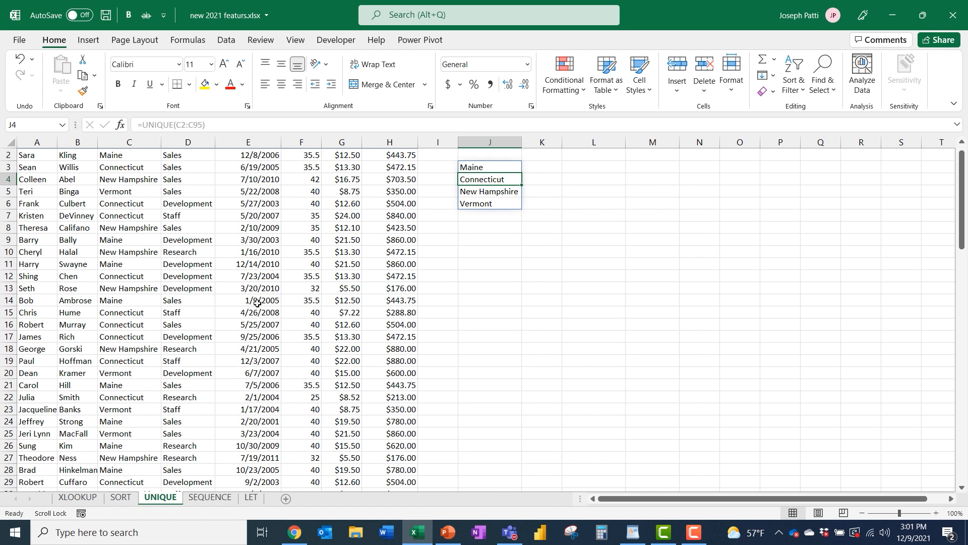
{"action": "scroll", "coordinate": [248, 305], "scroll_direction": "up", "scroll_amount": 1}
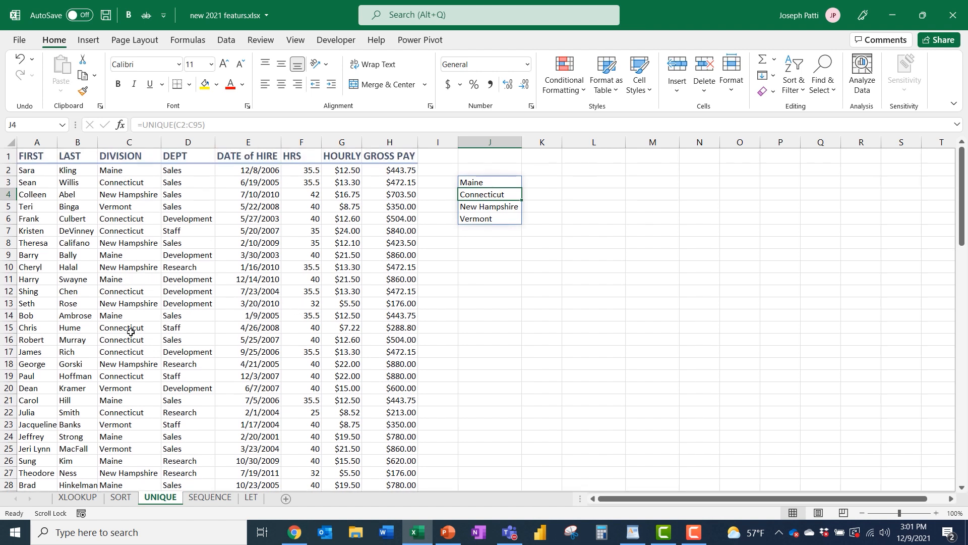
In L3, enter a UNIQUE formula that lists the distinct division and department combinations from C2:D95.
{"action": "left_click", "coordinate": [547, 183]}
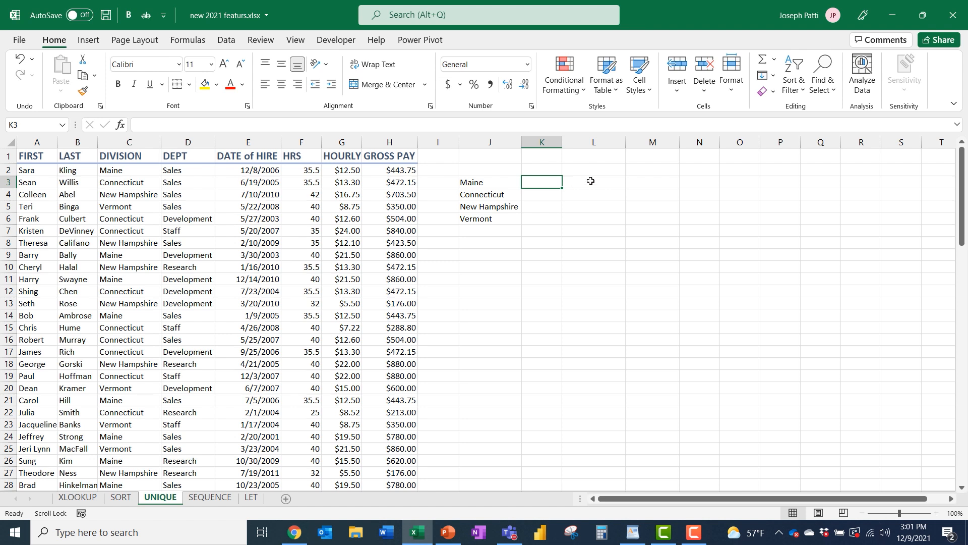
{"action": "left_click", "coordinate": [601, 181]}
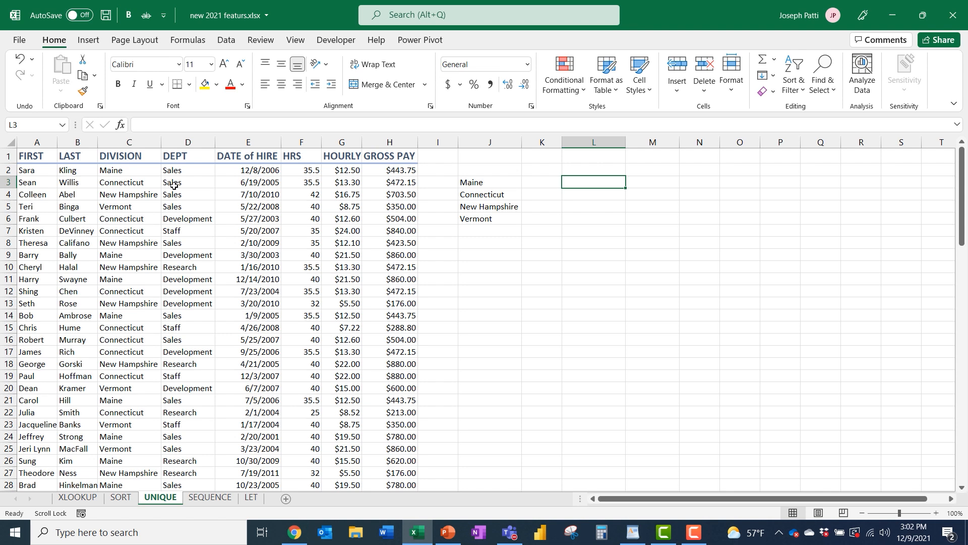
{"action": "type", "text": "=uni"}
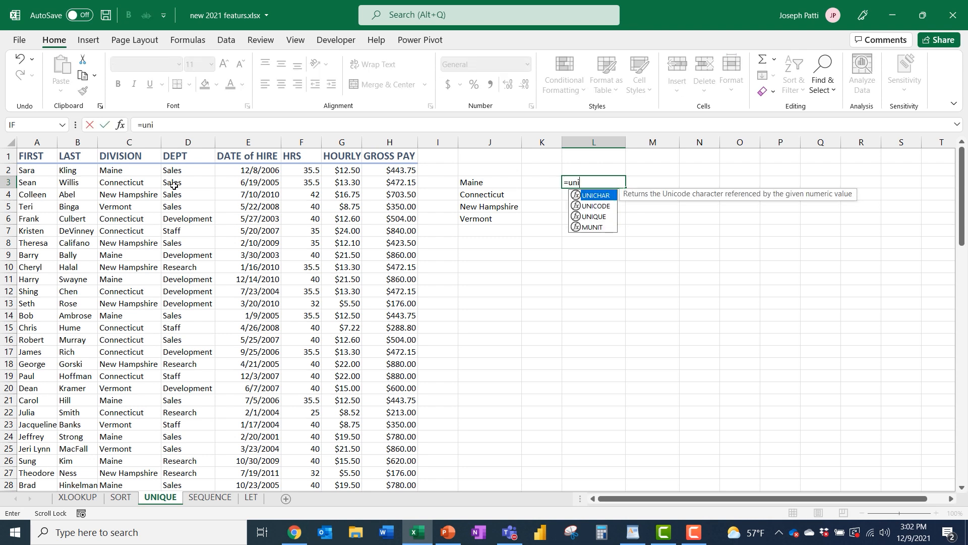
{"action": "key", "text": "Down"}
{"action": "key", "text": "Down"}
{"action": "key", "text": "Tab"}
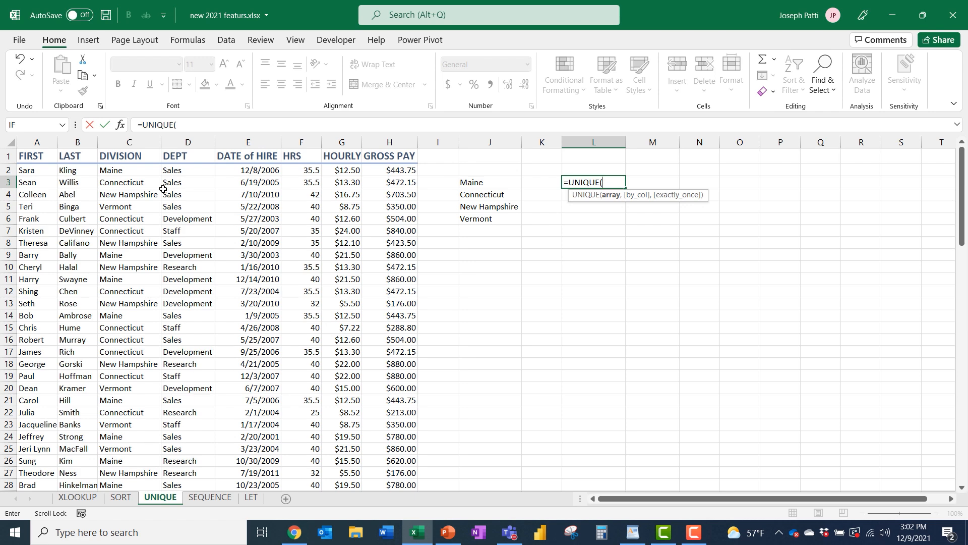
{"action": "left_click_drag", "start_coordinate": [117, 172], "coordinate": [175, 172]}
{"action": "key", "text": "ctrl+shift+Down"}
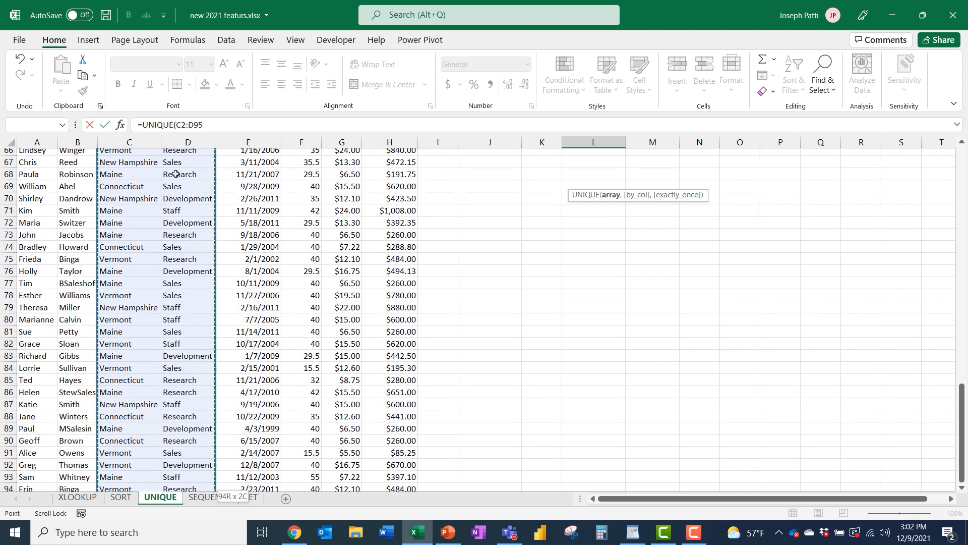
{"action": "scroll", "coordinate": [177, 190], "scroll_direction": "up", "scroll_amount": 16}
{"action": "scroll", "coordinate": [177, 190], "scroll_direction": "up", "scroll_amount": 6}
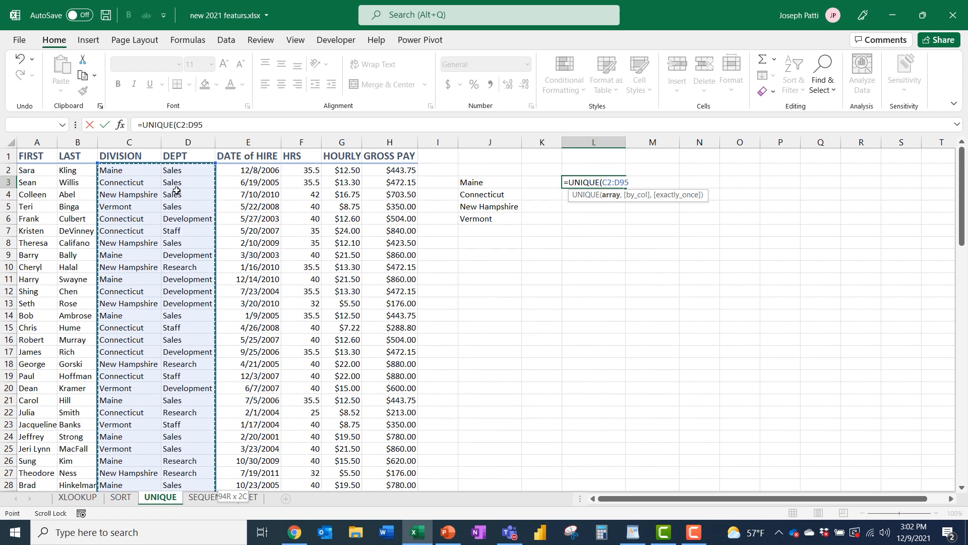
{"action": "key", "text": "Return"}
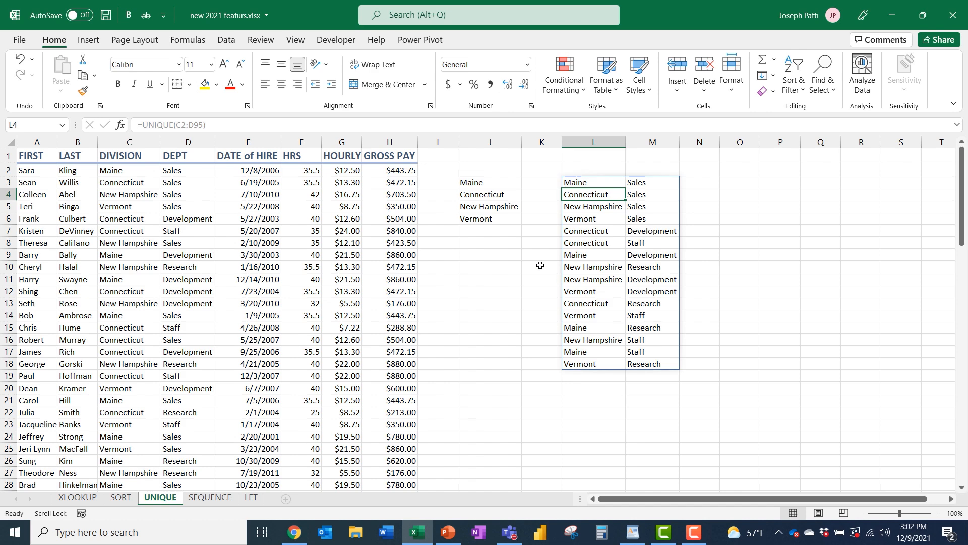
In J8, start a UNIQUE formula that uses the hours in F2:F95 as its array.
{"action": "left_click", "coordinate": [476, 244]}
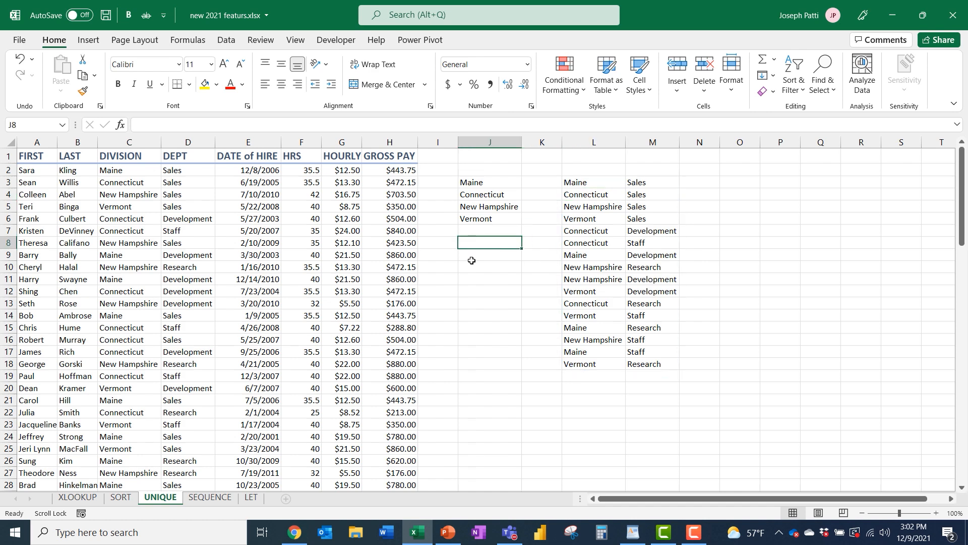
{"action": "type", "text": "=uni"}
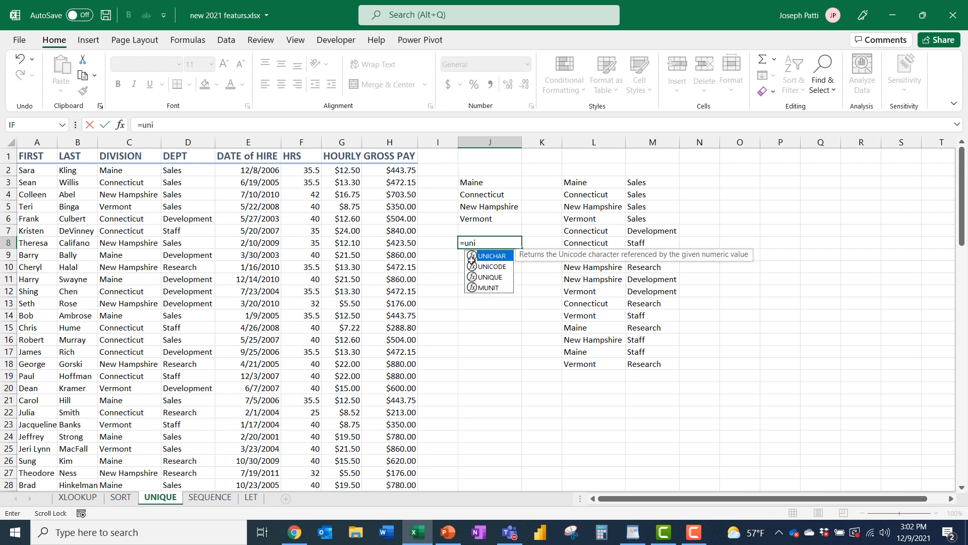
{"action": "key", "text": "Down"}
{"action": "key", "text": "Down"}
{"action": "key", "text": "Tab"}
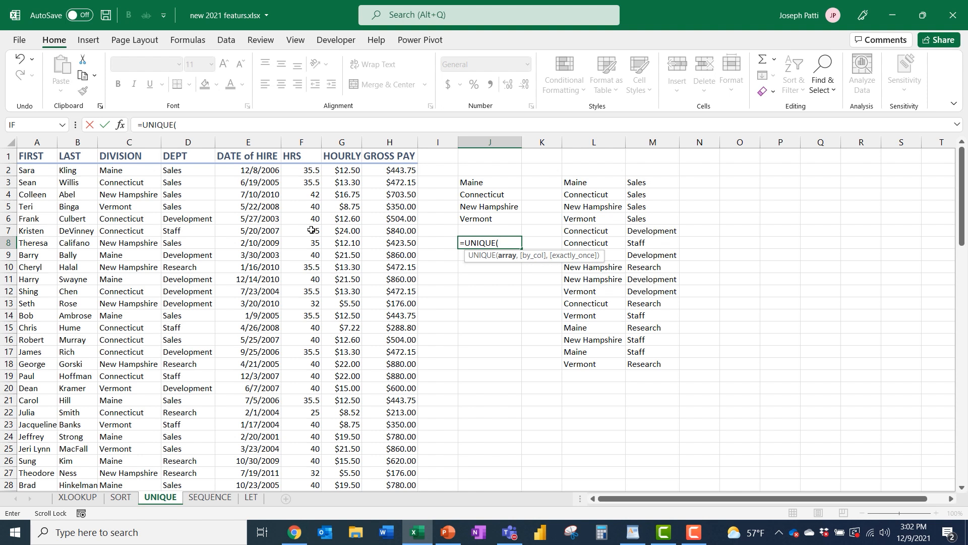
{"action": "left_click", "coordinate": [309, 170]}
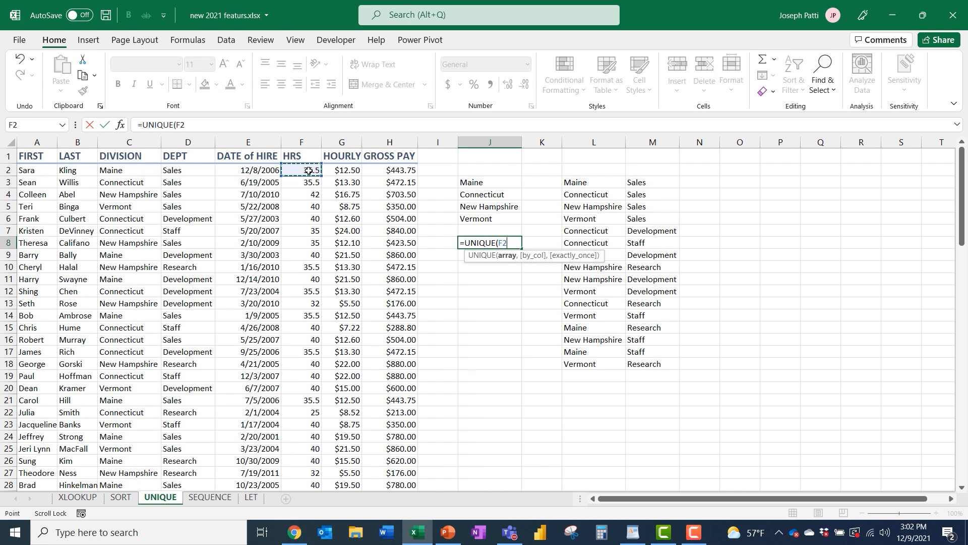
{"action": "key", "text": "ctrl+shift+Down"}
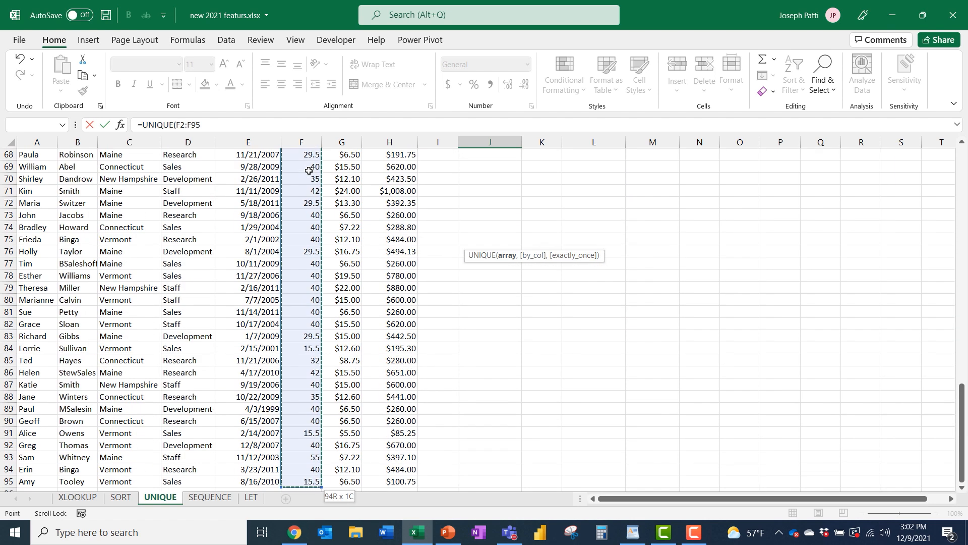
{"action": "scroll", "coordinate": [309, 170], "scroll_direction": "up", "scroll_amount": 20}
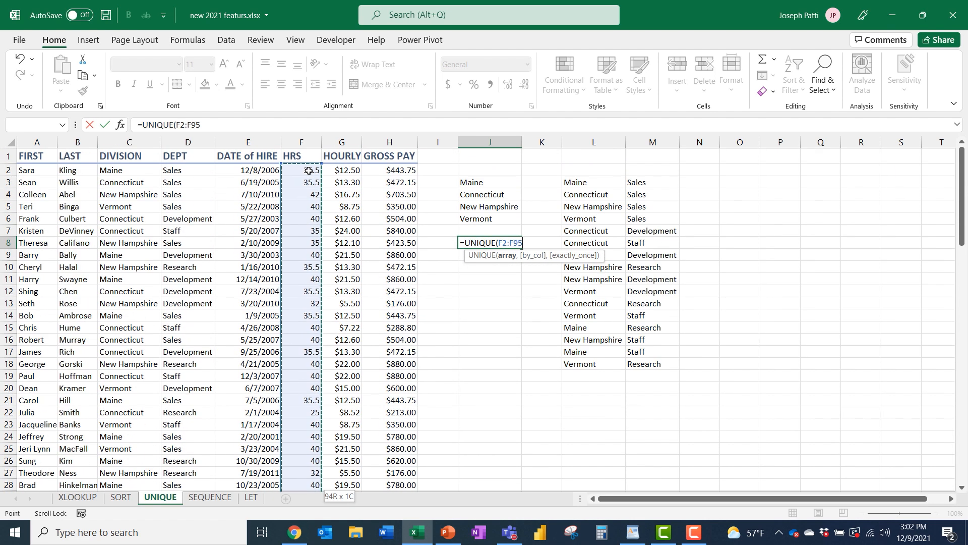
Complete the UNIQUE formula in J8 with by_col FALSE and exactly_once TRUE to return only hours that occur once.
{"action": "type", "text": ","}
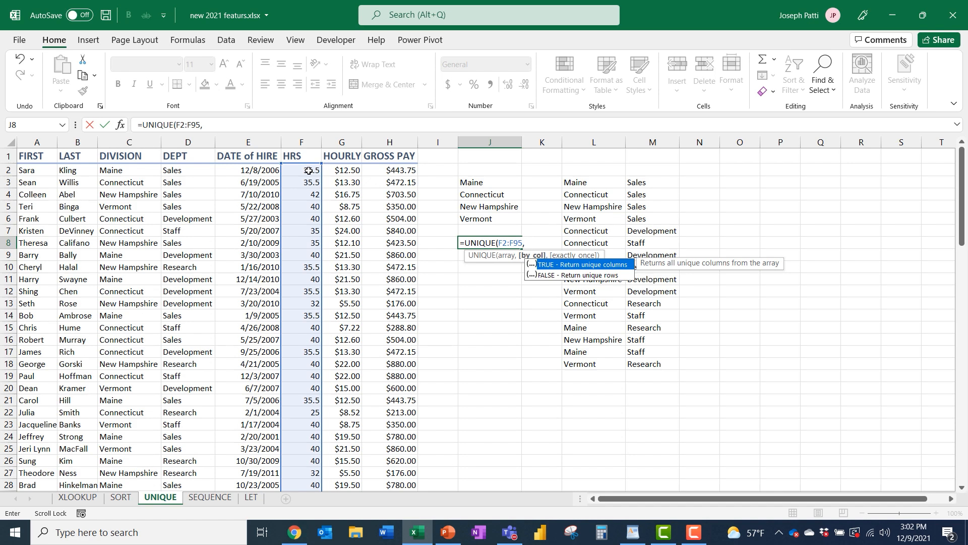
{"action": "type", "text": "fal"}
{"action": "double_click", "coordinate": [556, 277]}
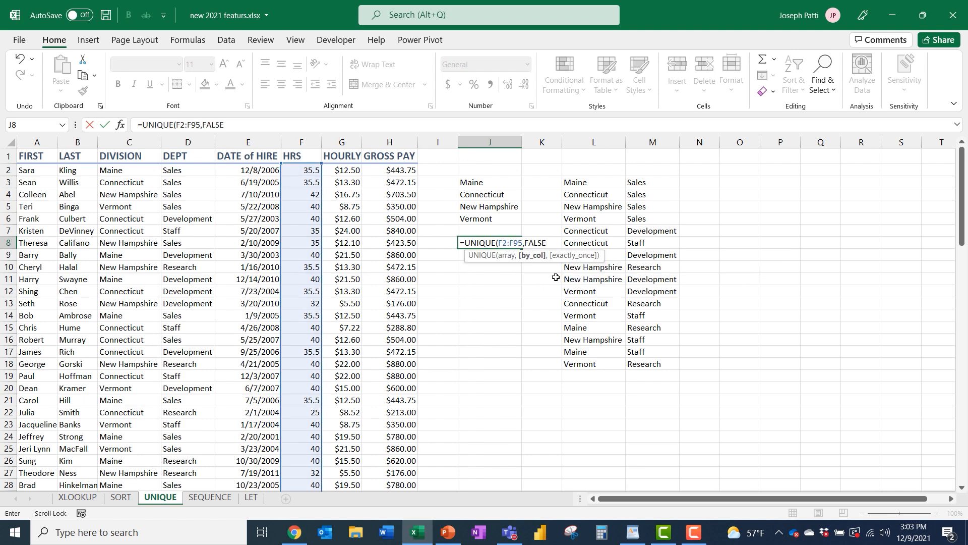
{"action": "type", "text": ","}
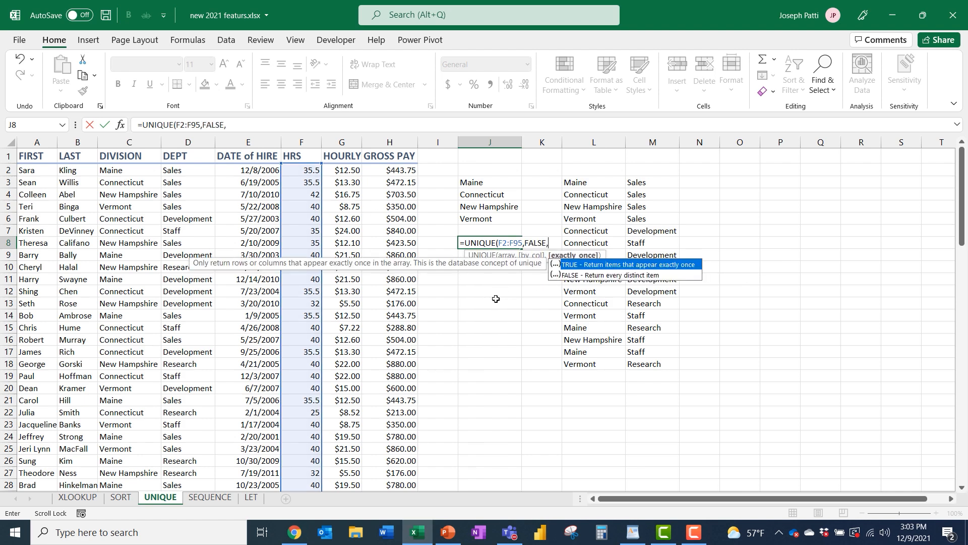
{"action": "double_click", "coordinate": [674, 266]}
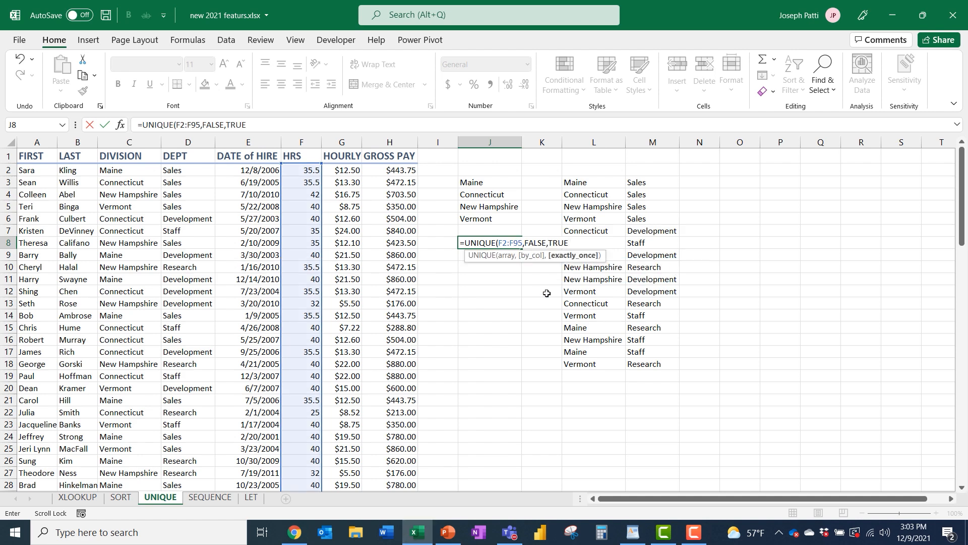
{"action": "key", "text": "Return"}
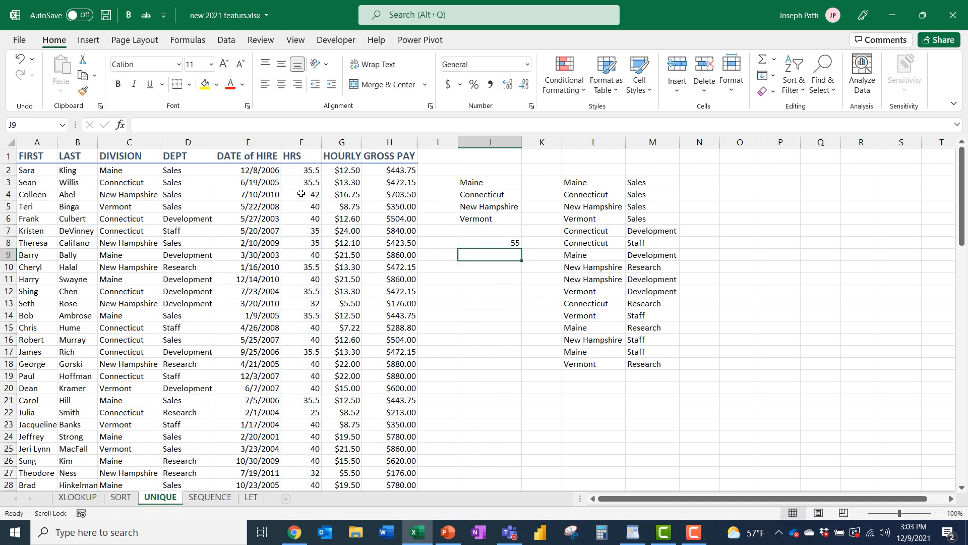
{"action": "scroll", "coordinate": [305, 267], "scroll_direction": "down", "scroll_amount": 10}
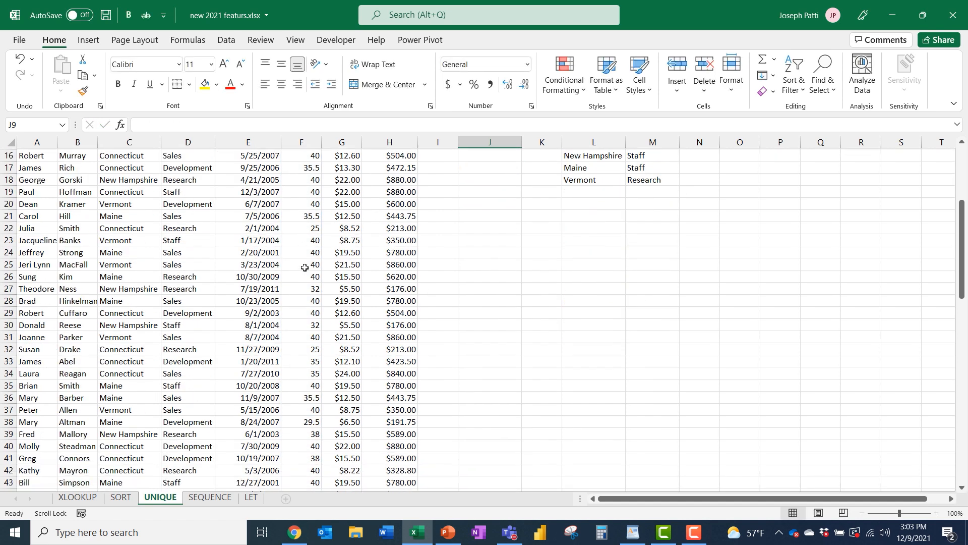
{"action": "scroll", "coordinate": [304, 267], "scroll_direction": "down", "scroll_amount": 10}
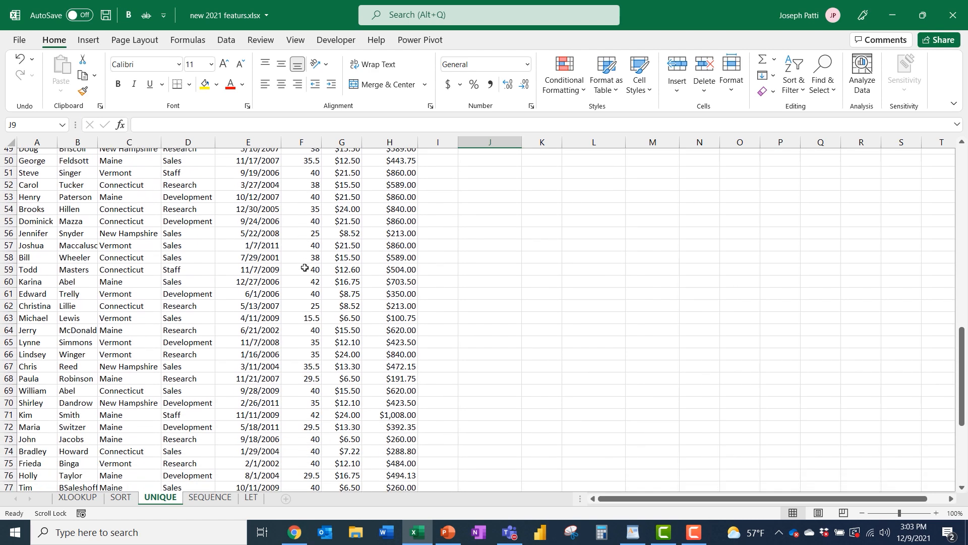
{"action": "scroll", "coordinate": [304, 267], "scroll_direction": "up", "scroll_amount": 20}
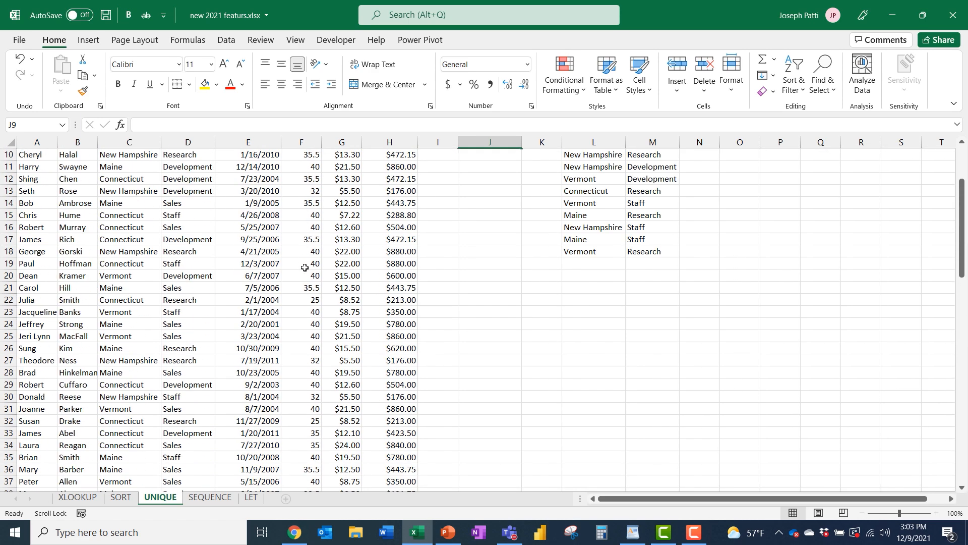
{"action": "left_click", "coordinate": [480, 301]}
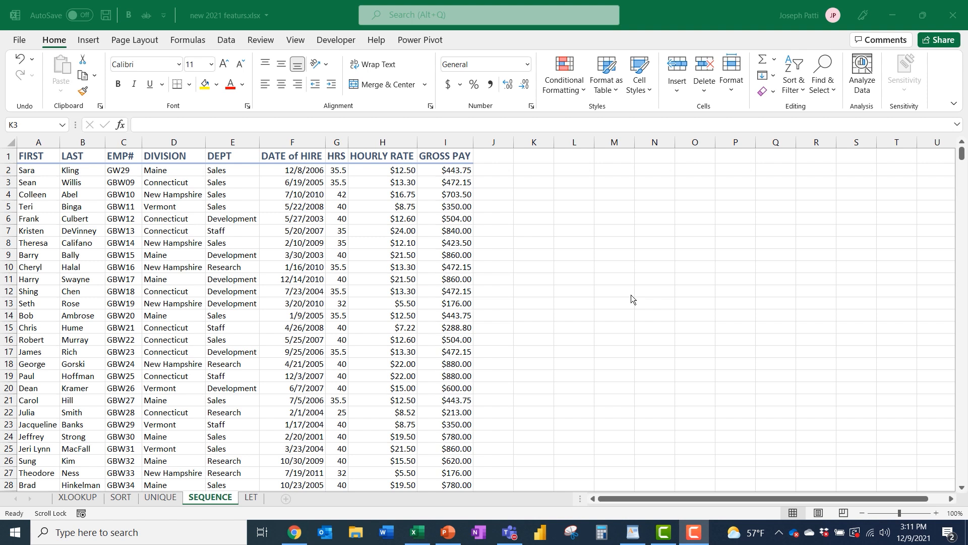
In K3 of the SEQUENCE sheet, enter a SEQUENCE formula that generates 20 rows of numbers.
{"action": "left_click", "coordinate": [545, 183]}
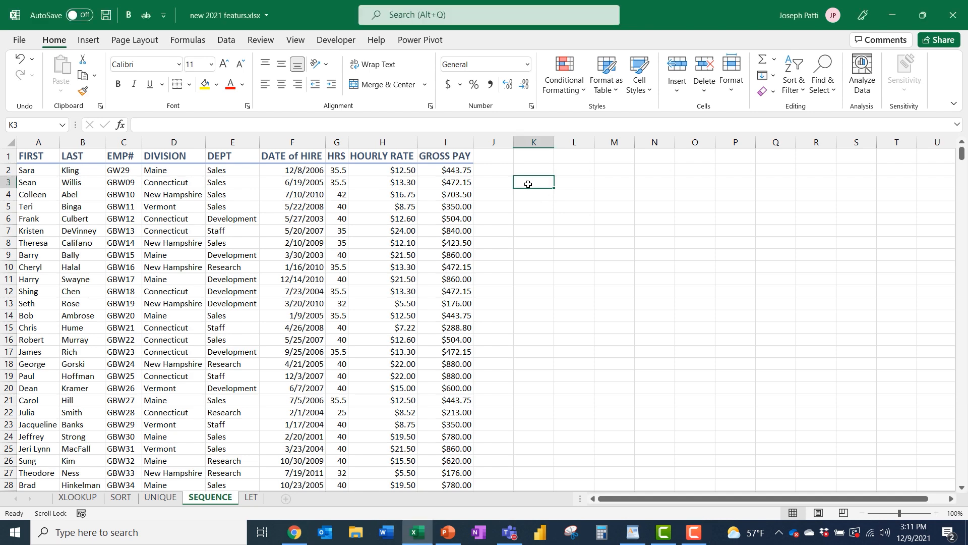
{"action": "type", "text": "=sequ"}
{"action": "key", "text": "Tab"}
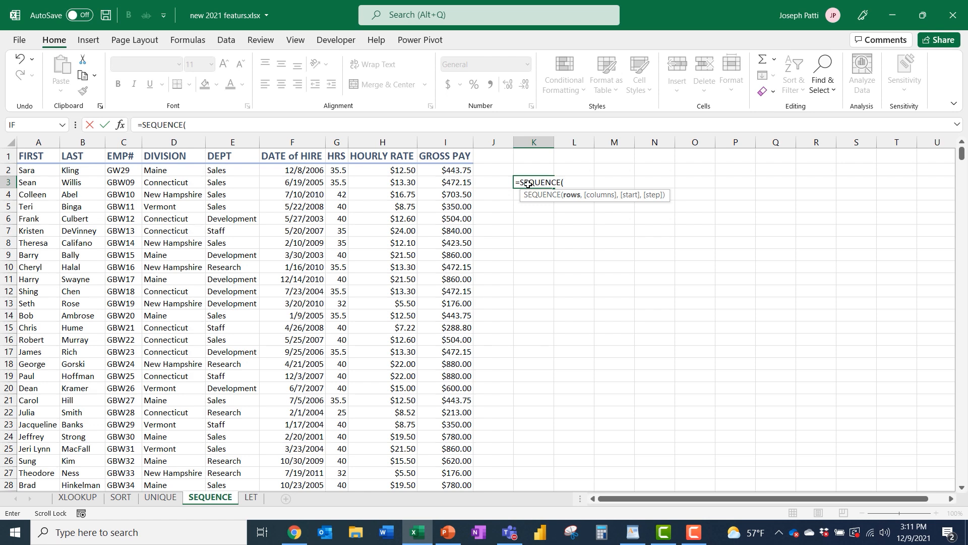
{"action": "type", "text": "20"}
{"action": "key", "text": "Return"}
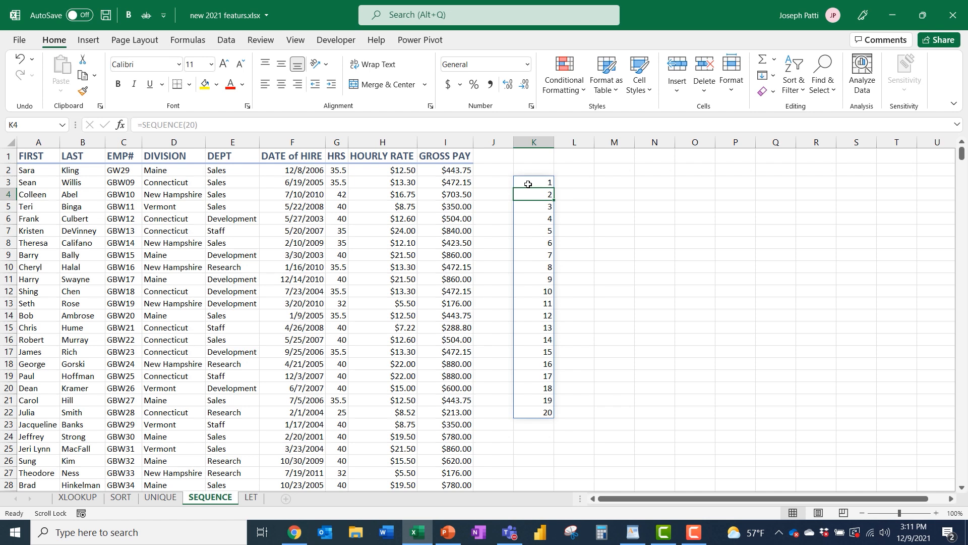
Replace the formula in K3 with SEQUENCE(20,2) to generate 20 rows across 2 columns.
{"action": "left_click", "coordinate": [528, 184]}
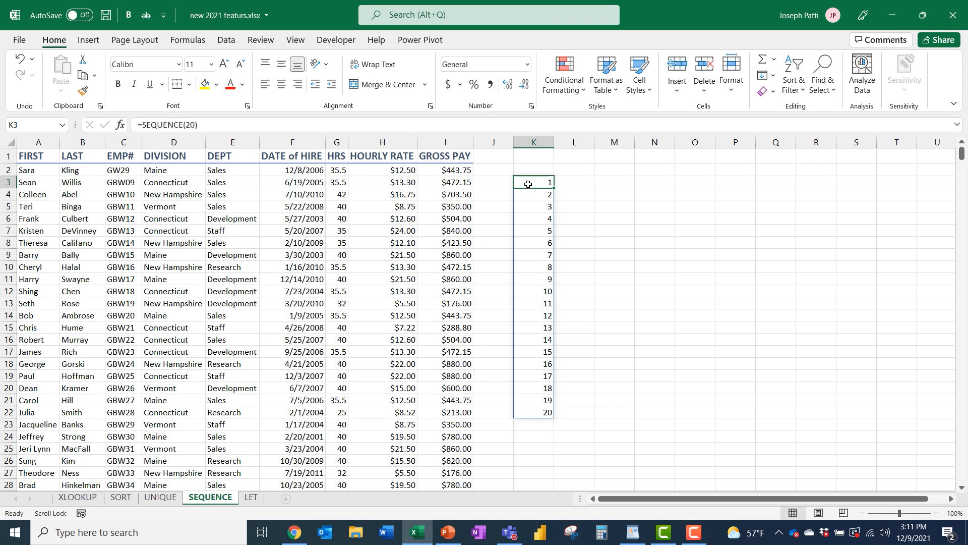
{"action": "type", "text": "=seque"}
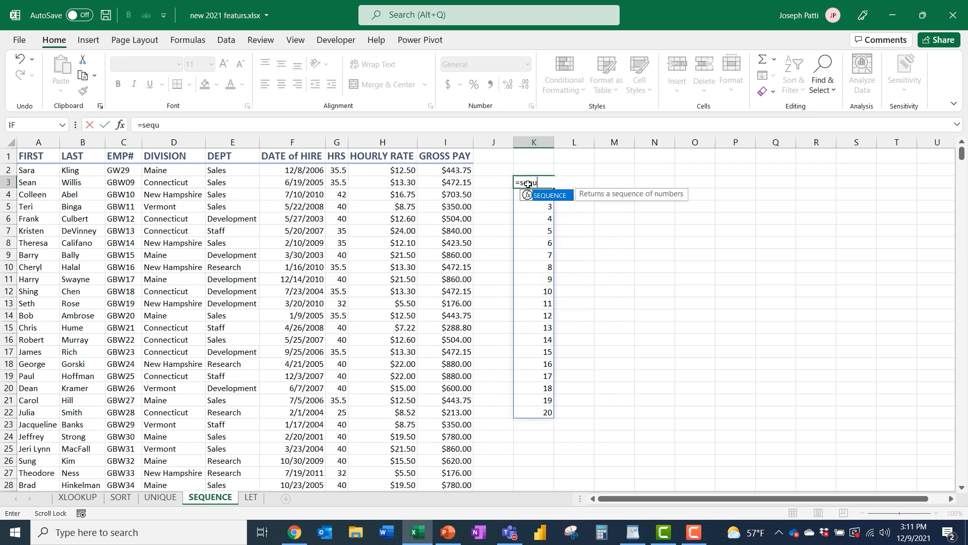
{"action": "key", "text": "Tab"}
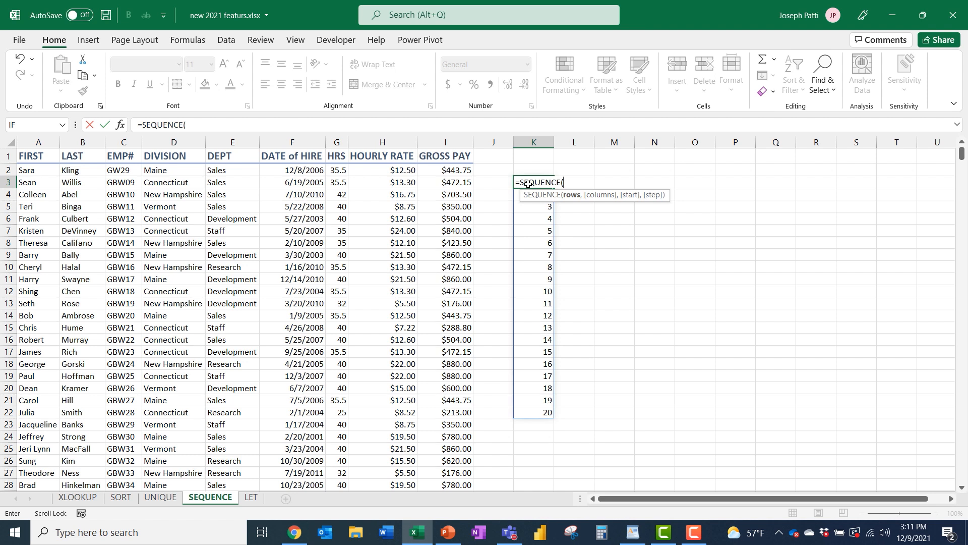
{"action": "type", "text": "20,"}
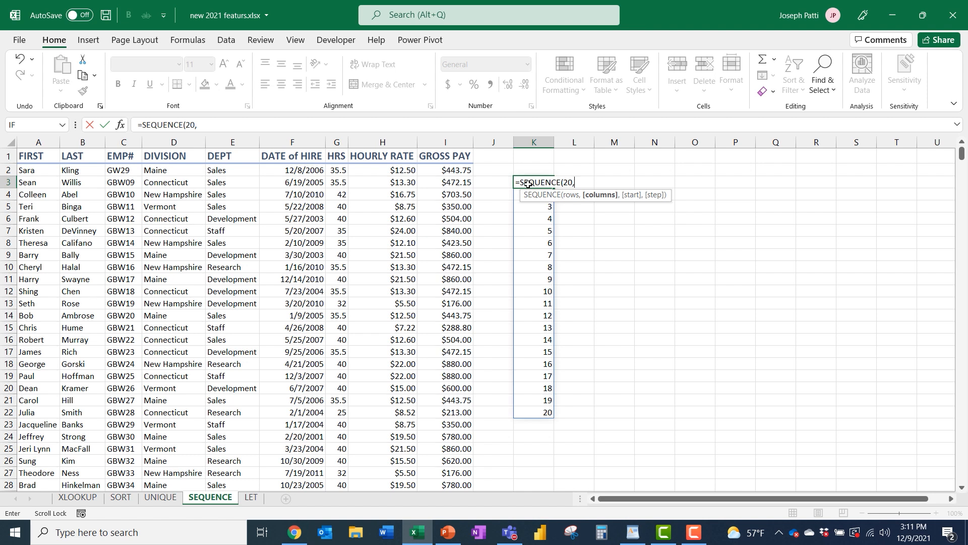
{"action": "type", "text": "2"}
{"action": "type", "text": ")"}
{"action": "key", "text": "Return"}
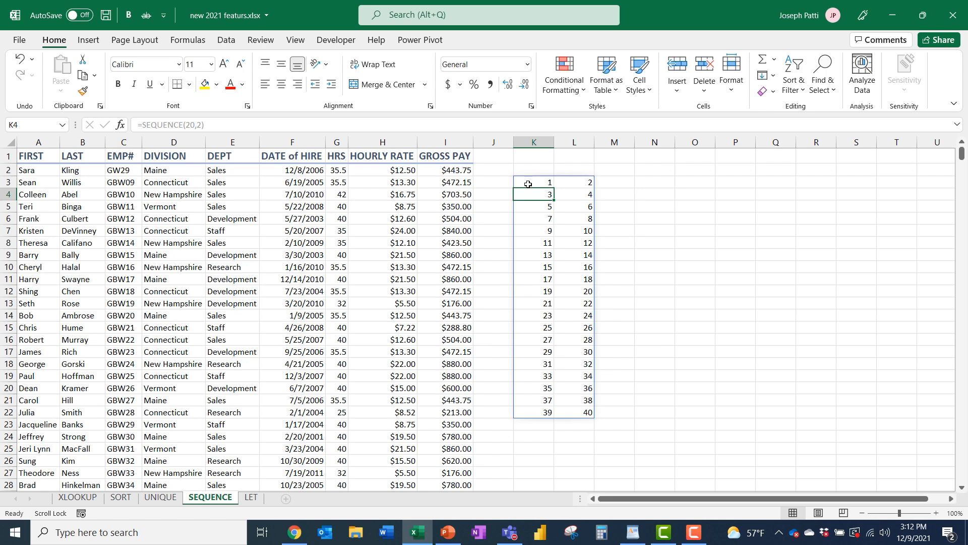
Add a start value of 5 to the SEQUENCE formula in K3.
{"action": "left_click", "coordinate": [528, 184]}
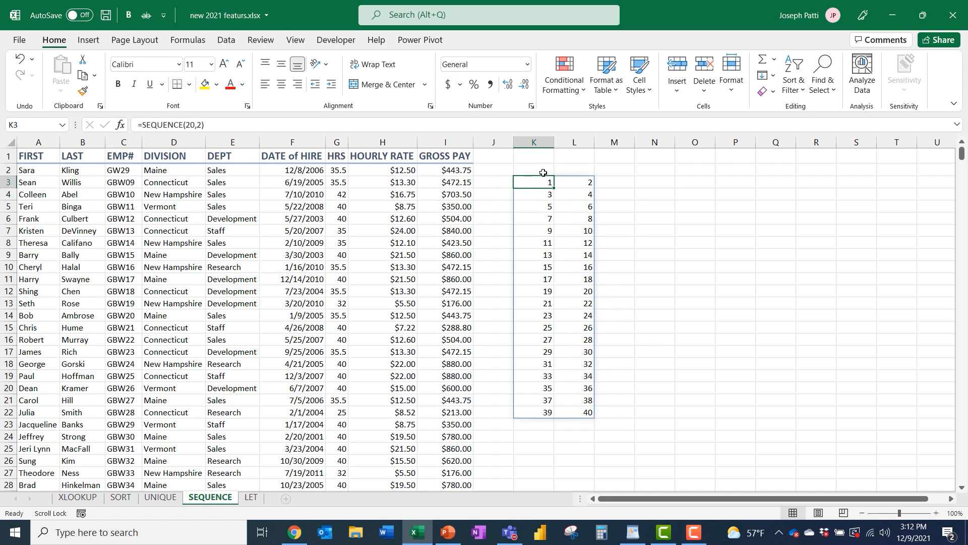
{"action": "key", "text": "ctrl+Up"}
{"action": "key", "text": "ctrl+Down"}
{"action": "key", "text": "ctrl+Down"}
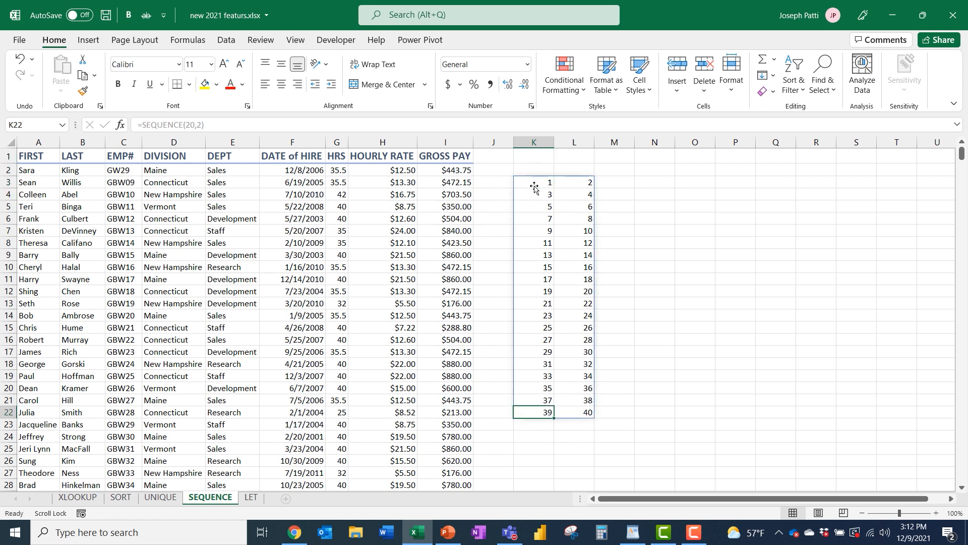
{"action": "key", "text": "ctrl+Up"}
{"action": "double_click", "coordinate": [537, 182]}
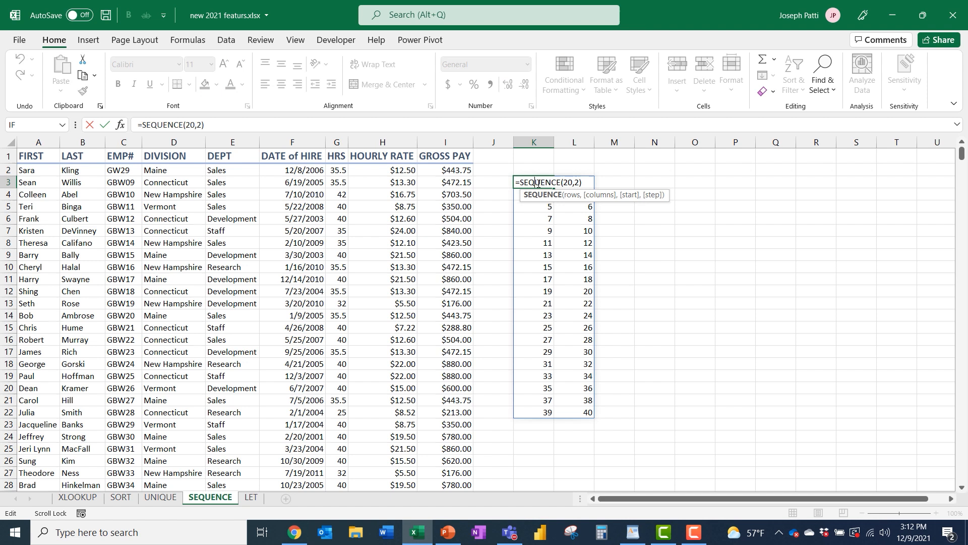
{"action": "left_click", "coordinate": [579, 181]}
{"action": "type", "text": ","}
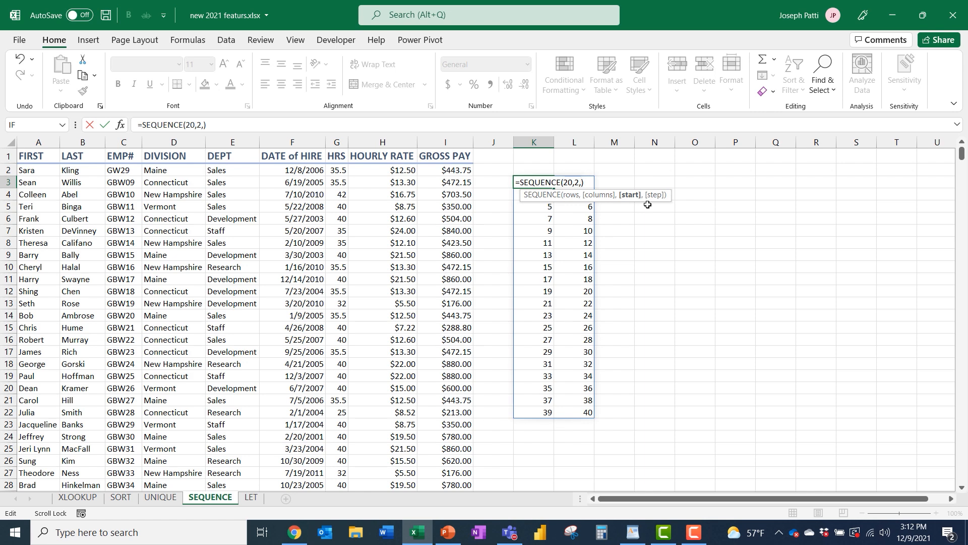
{"action": "type", "text": "5"}
{"action": "key", "text": "Return"}
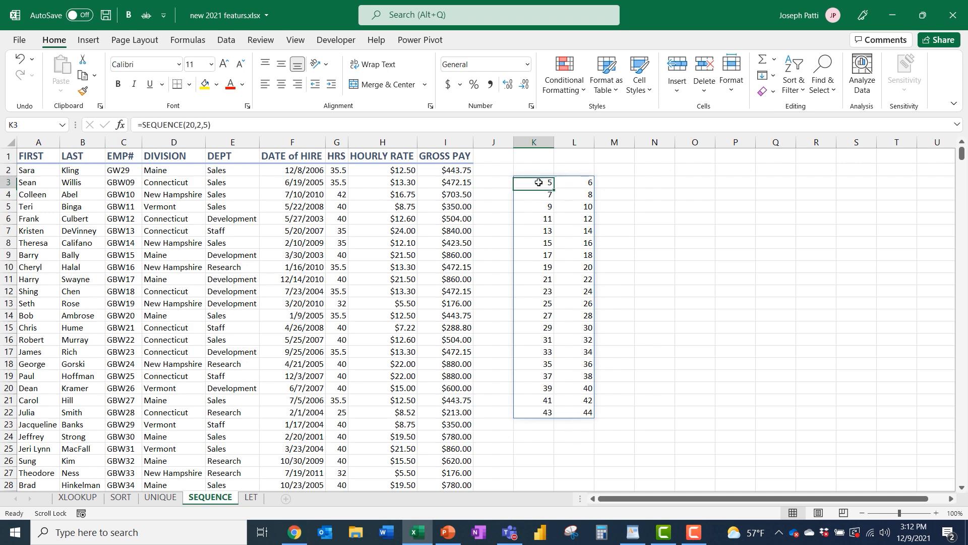
Add a step value of 5 to the SEQUENCE formula in K3.
{"action": "double_click", "coordinate": [540, 181]}
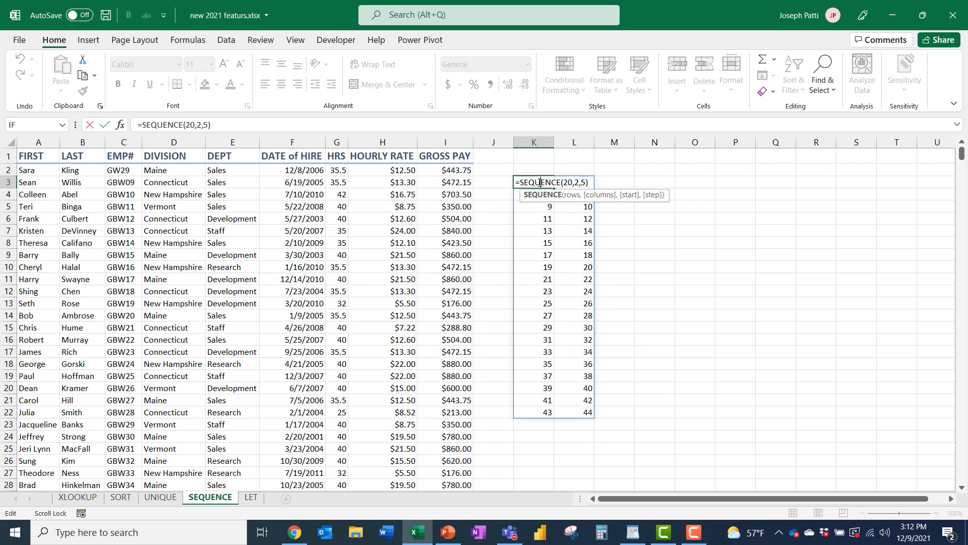
{"action": "left_click", "coordinate": [585, 182]}
{"action": "type", "text": ","}
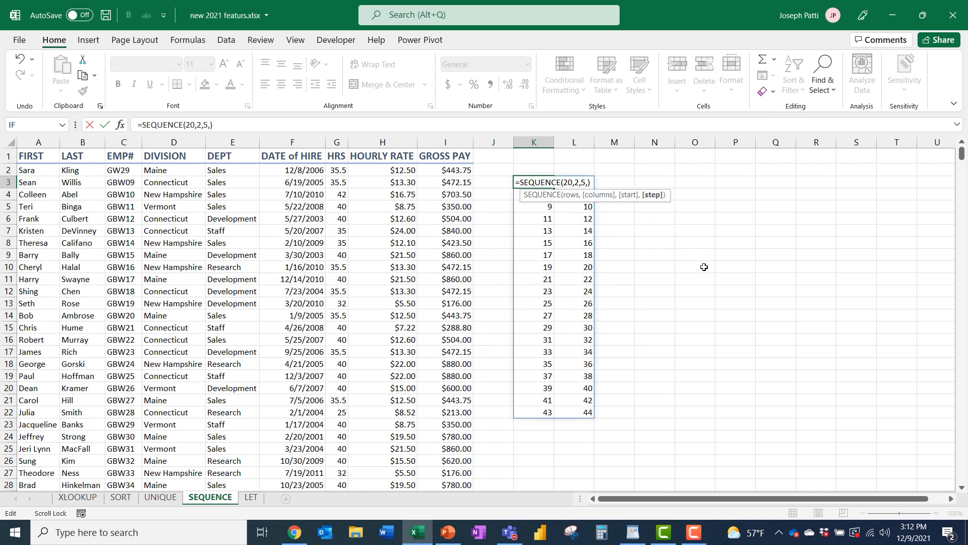
{"action": "type", "text": "5"}
{"action": "key", "text": "Return"}
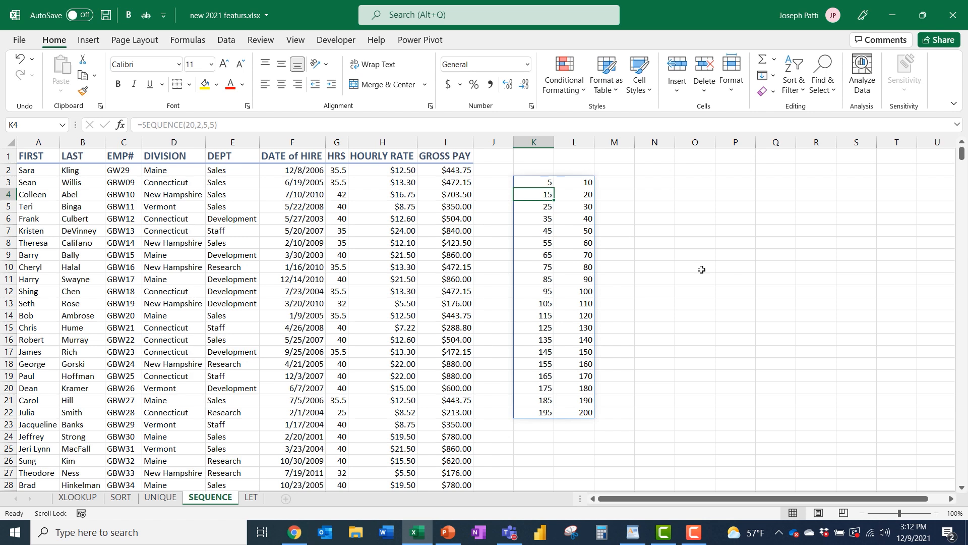
Clear the SEQUENCE formula from K3 and start a FILTER formula in L3 with A2:I95 as the array.
{"action": "left_click", "coordinate": [542, 179]}
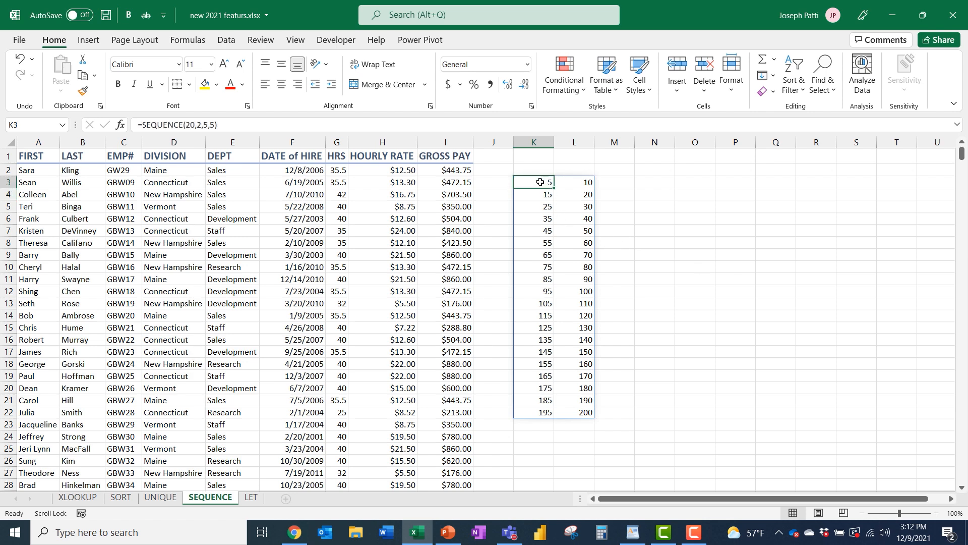
{"action": "key", "text": "Delete"}
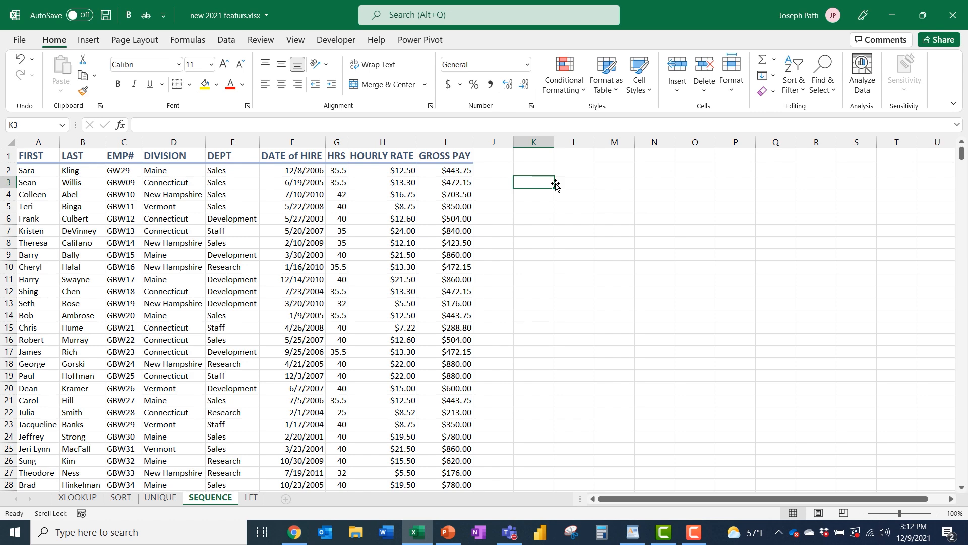
{"action": "double_click", "coordinate": [573, 184]}
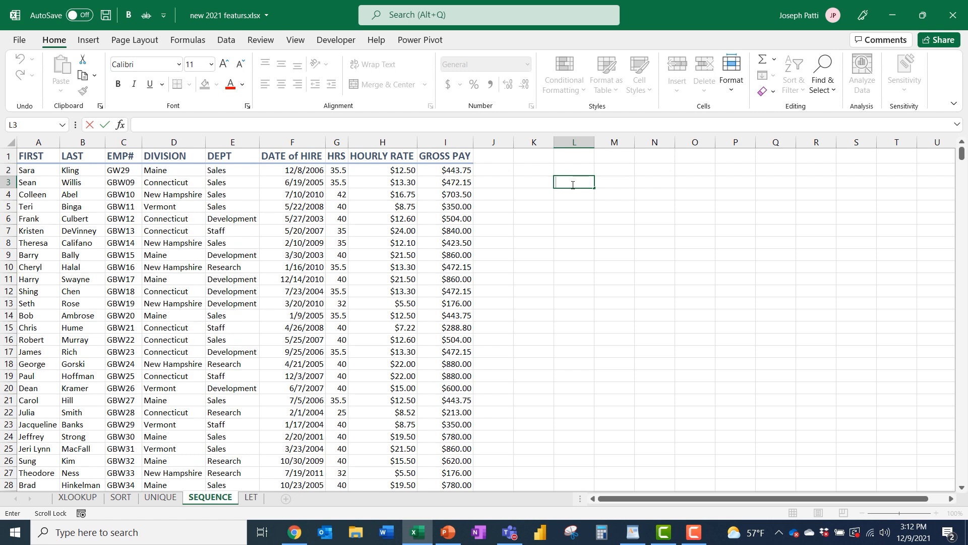
{"action": "type", "text": "="}
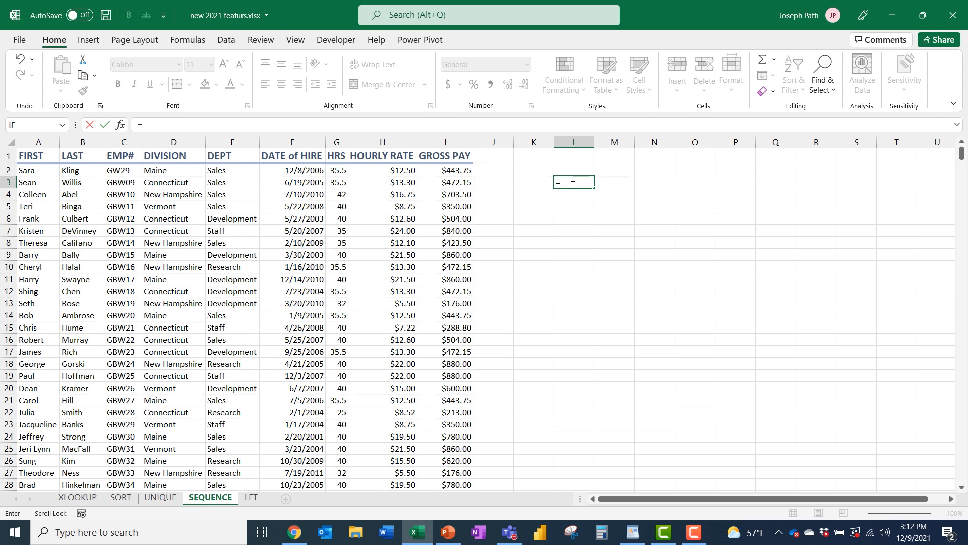
{"action": "type", "text": "filter"}
{"action": "key", "text": "Tab"}
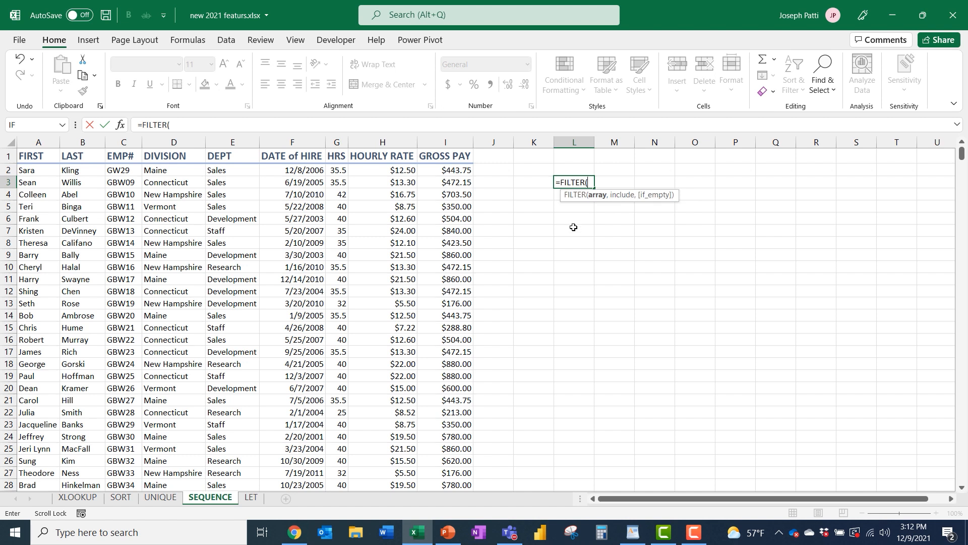
{"action": "left_click", "coordinate": [35, 173]}
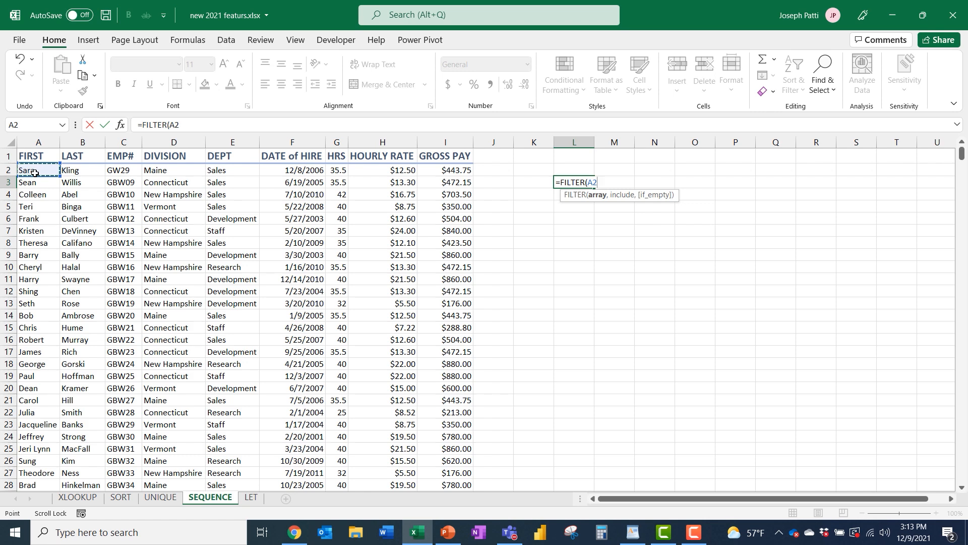
{"action": "key", "text": "ctrl+shift+Right"}
{"action": "key", "text": "ctrl+shift+Down"}
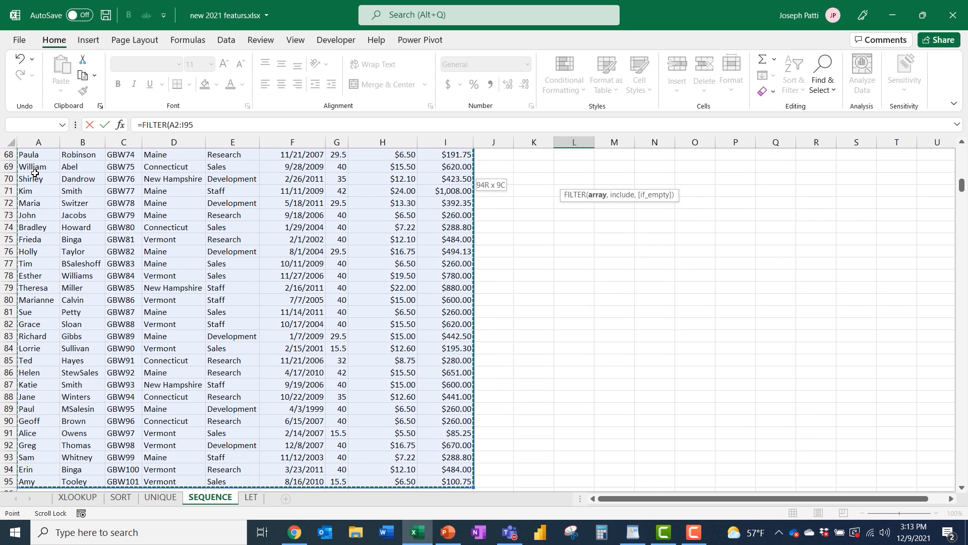
{"action": "scroll", "coordinate": [182, 301], "scroll_direction": "up", "scroll_amount": 20}
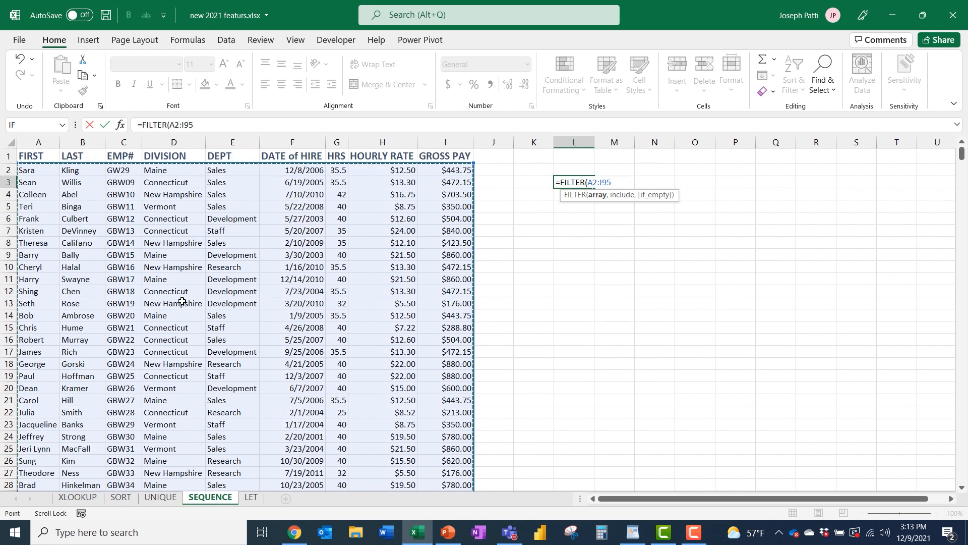
{"action": "type", "text": ","}
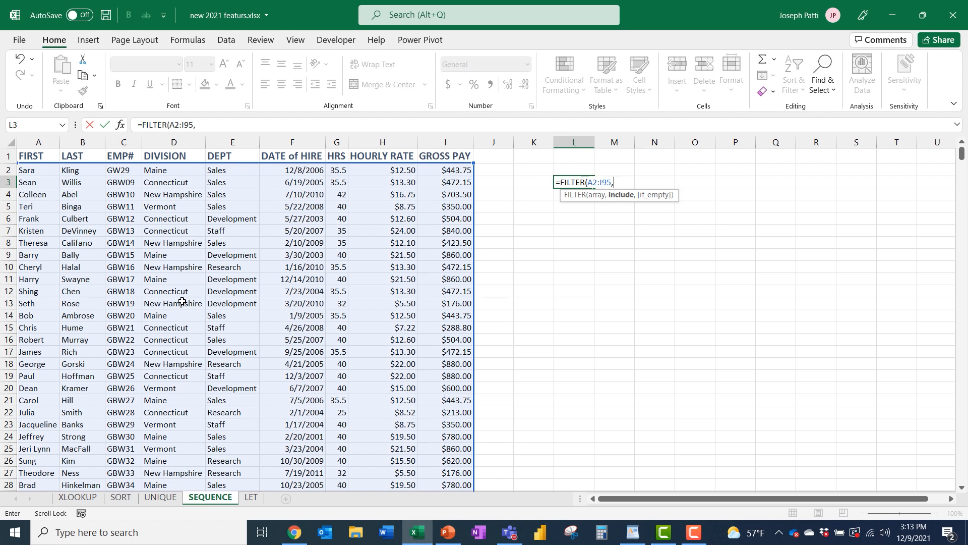
Complete the FILTER formula in L3 with the include condition G2:G95>35 on the HRS column.
{"action": "left_click", "coordinate": [338, 171]}
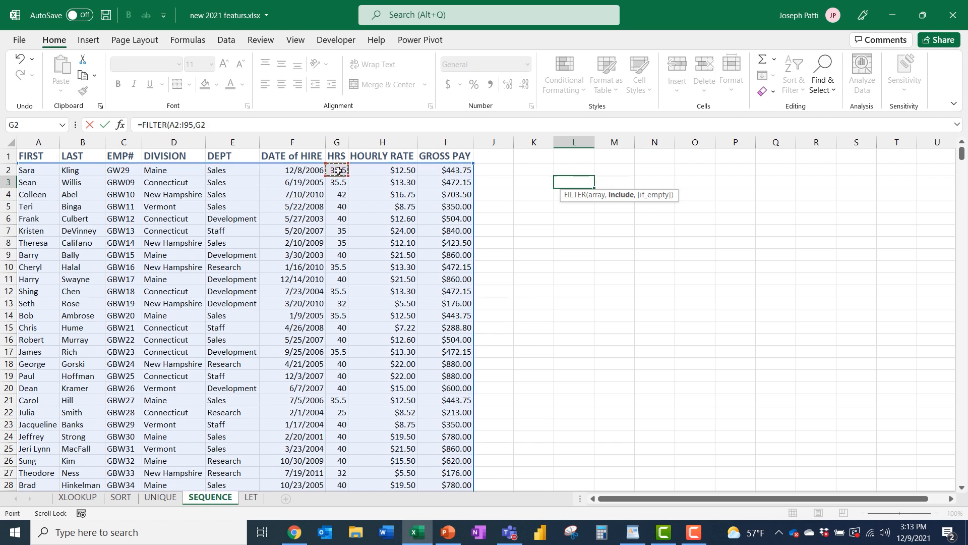
{"action": "key", "text": "ctrl+shift+Down"}
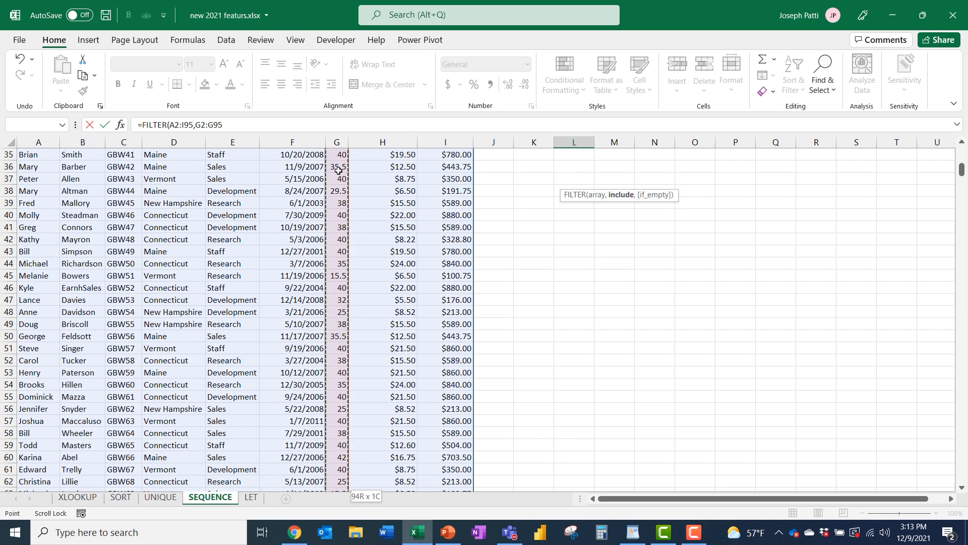
{"action": "scroll", "coordinate": [338, 170], "scroll_direction": "up", "scroll_amount": 12}
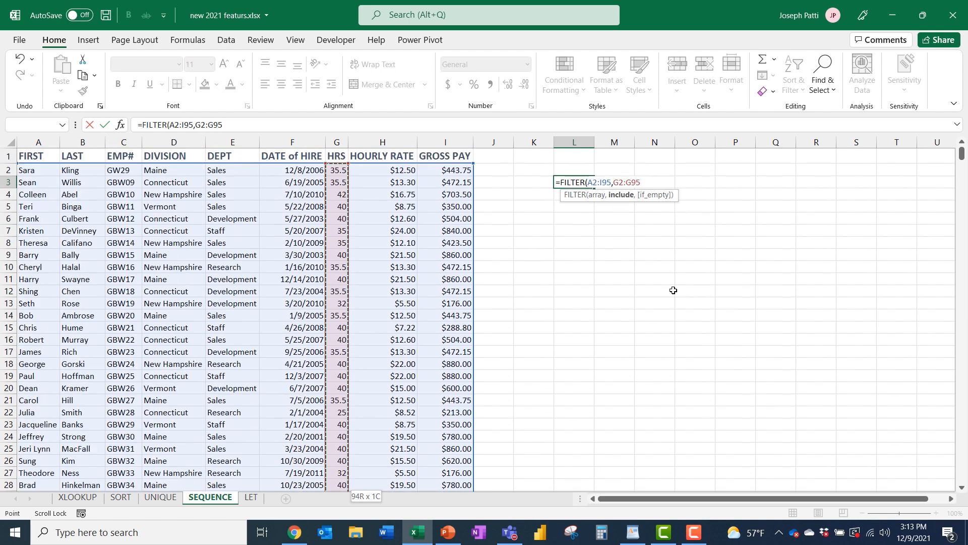
{"action": "type", "text": ">35"}
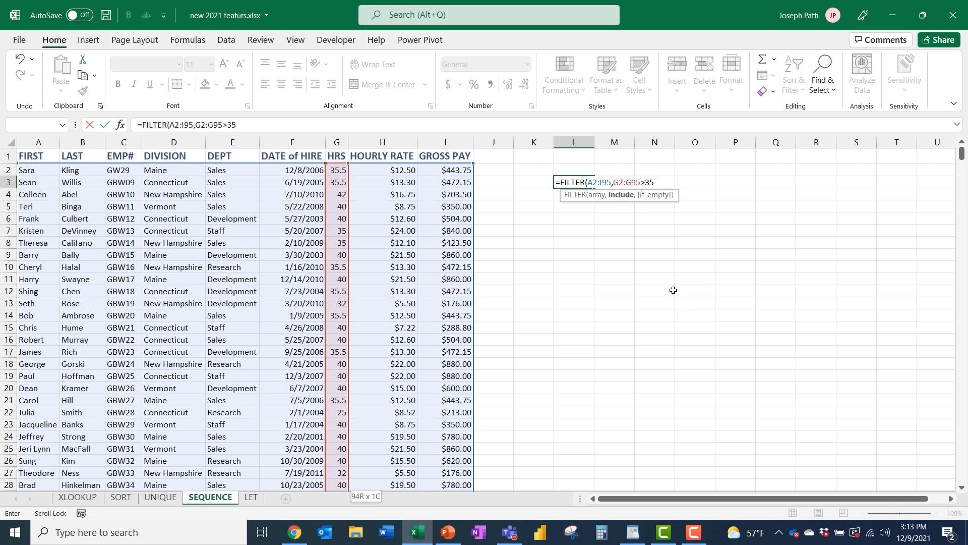
{"action": "type", "text": ")"}
{"action": "key", "text": "Return"}
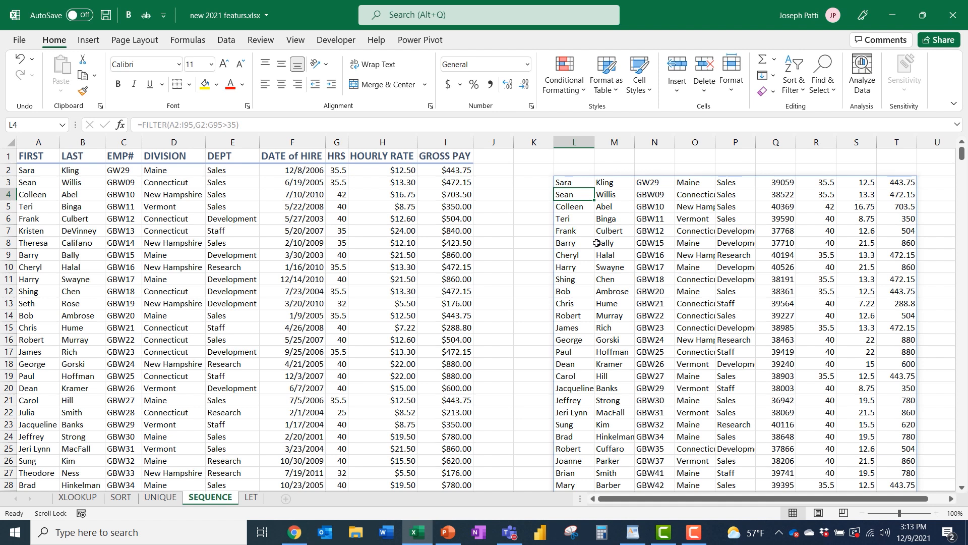
{"action": "left_click", "coordinate": [570, 183]}
{"action": "left_click", "coordinate": [574, 204]}
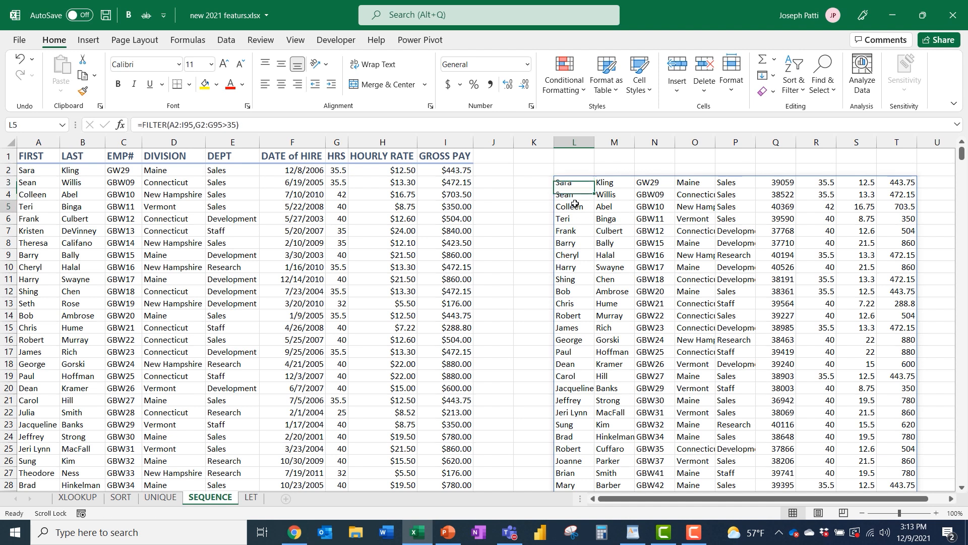
{"action": "left_click", "coordinate": [575, 218]}
Start a SEQUENCE formula in K3 with a nested COUNTA as the rows argument, its range beginning at L3.
{"action": "left_click", "coordinate": [540, 185]}
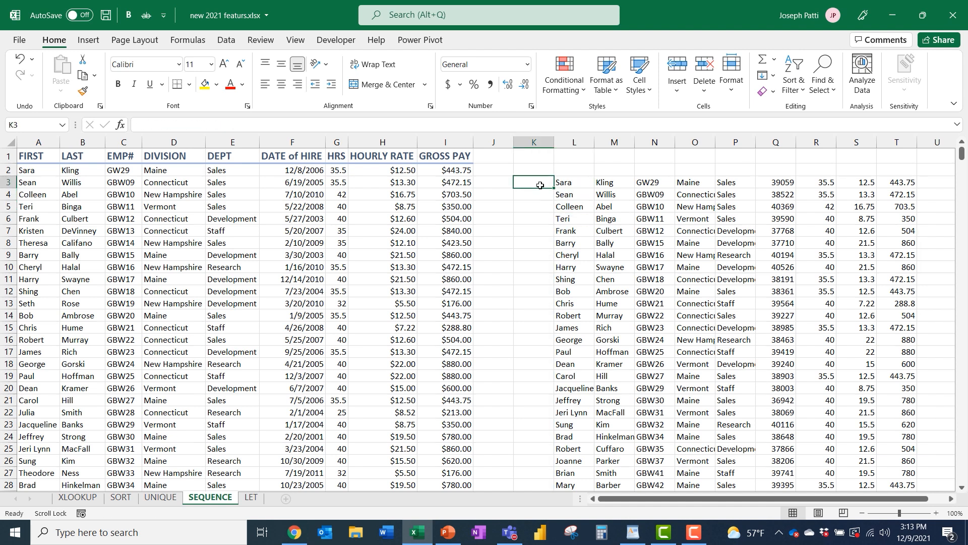
{"action": "type", "text": "=SEQUENCE("}
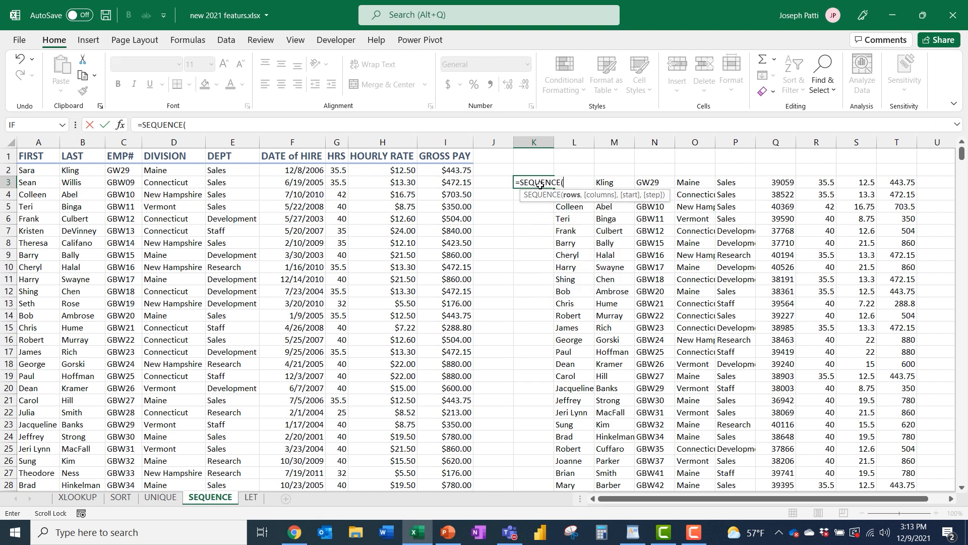
{"action": "type", "text": "counta"}
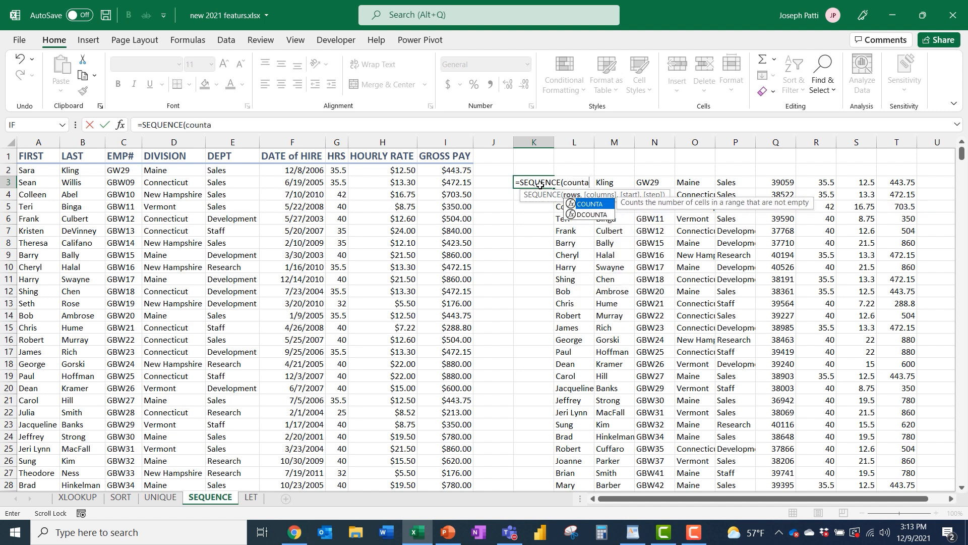
{"action": "key", "text": "Tab"}
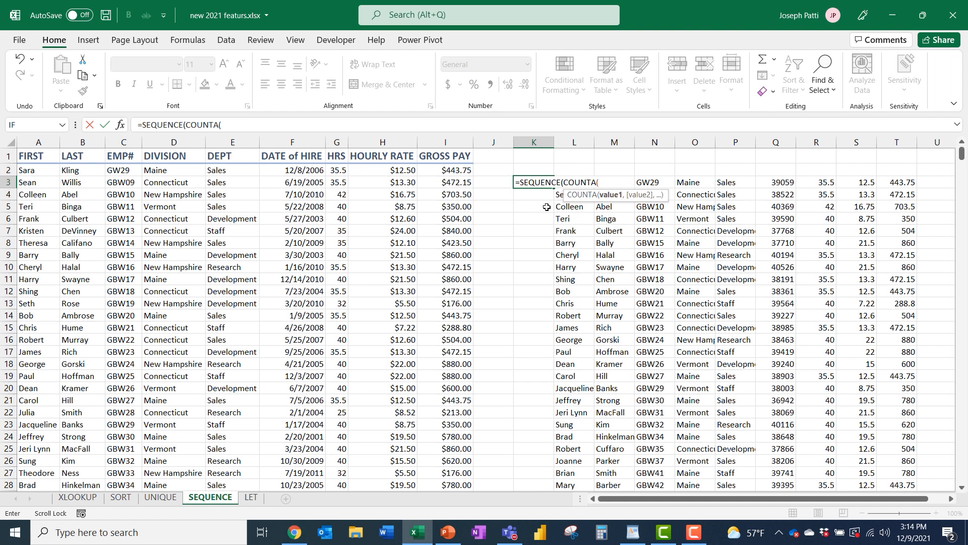
{"action": "type", "text": "L2"}
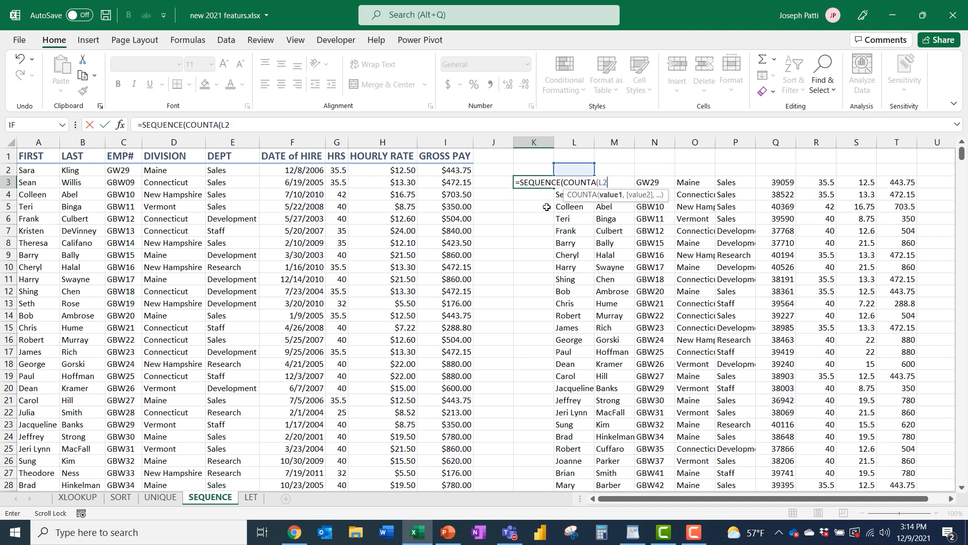
{"action": "key", "text": "BackSpace"}
{"action": "type", "text": "3"}
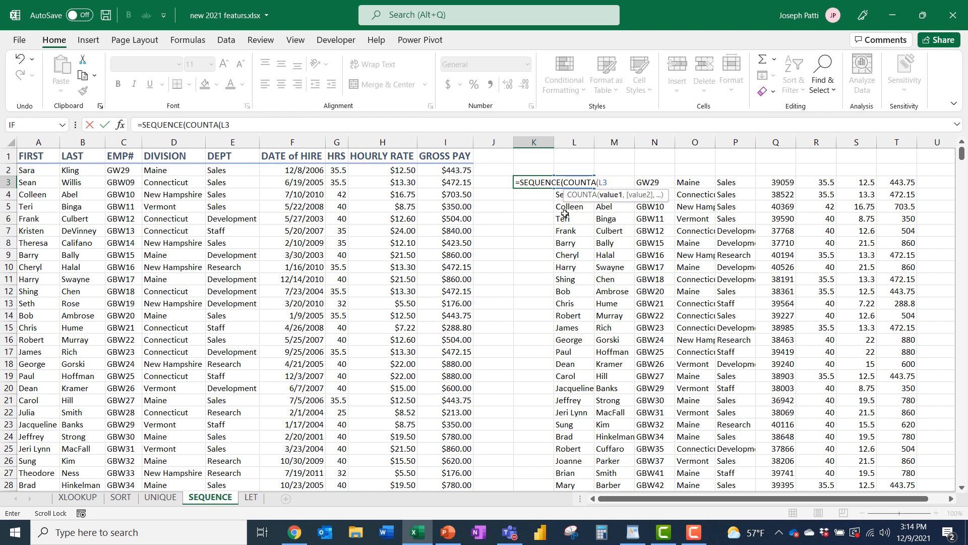
Extend the COUNTA range to L67 and complete K3 as =SEQUENCE(COUNTA(L3:L67)) to number the filtered rows.
{"action": "scroll", "coordinate": [571, 362], "scroll_direction": "down", "scroll_amount": 7}
{"action": "scroll", "coordinate": [571, 362], "scroll_direction": "down", "scroll_amount": 11}
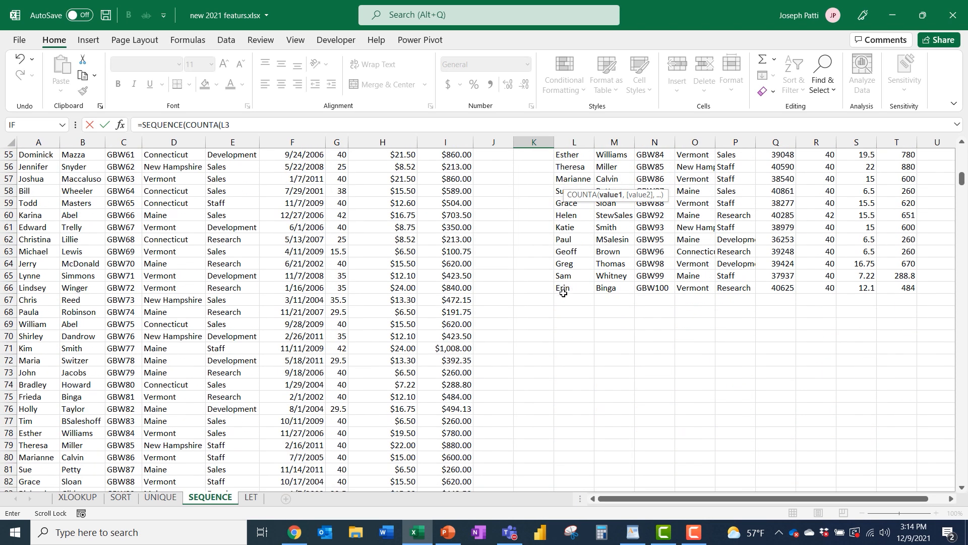
{"action": "scroll", "coordinate": [563, 292], "scroll_direction": "up", "scroll_amount": 18}
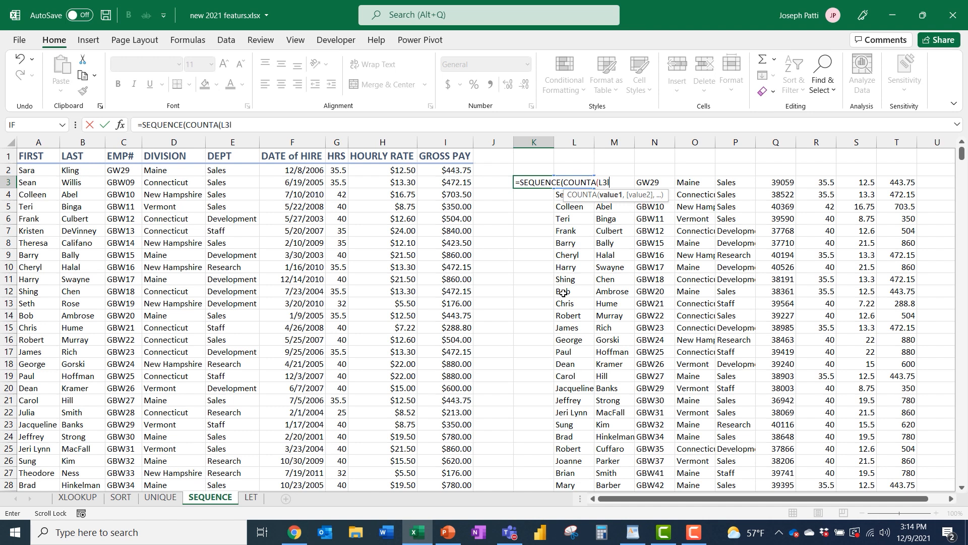
{"action": "type", "text": ":L67"}
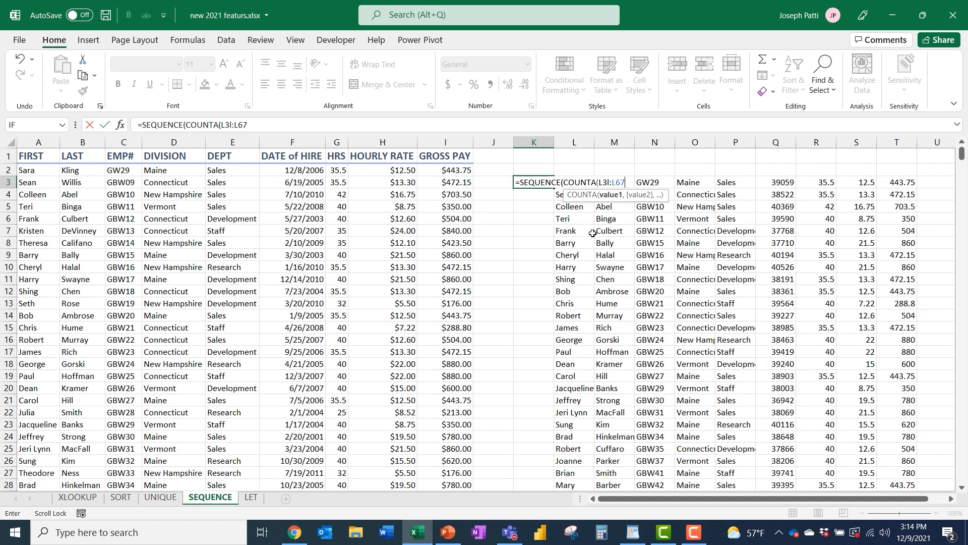
{"action": "left_click", "coordinate": [608, 182]}
{"action": "key", "text": "BackSpace"}
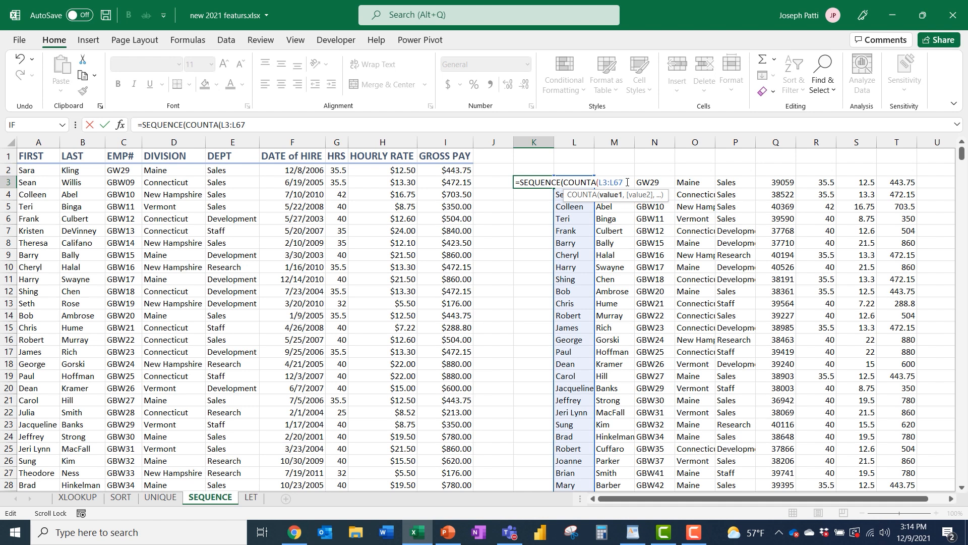
{"action": "type", "text": ")"}
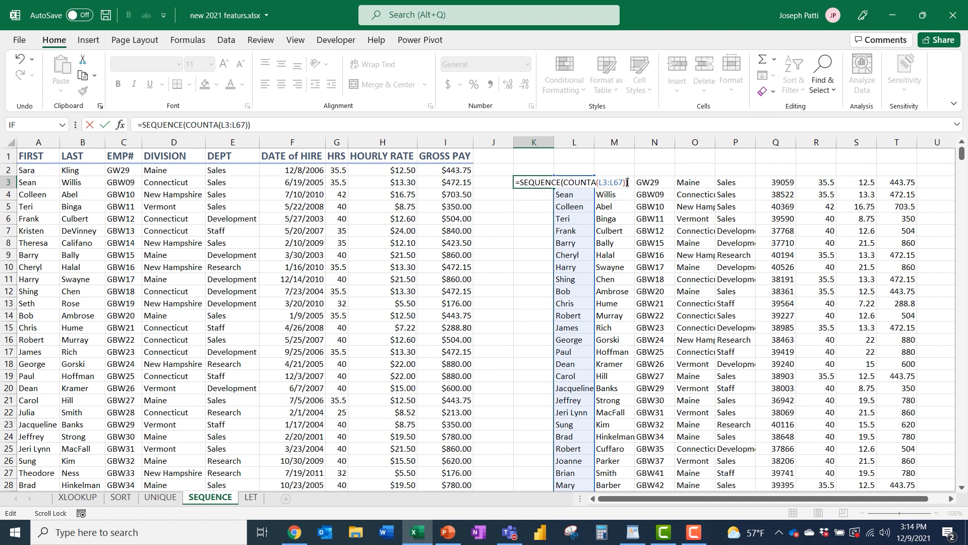
{"action": "key", "text": "Return"}
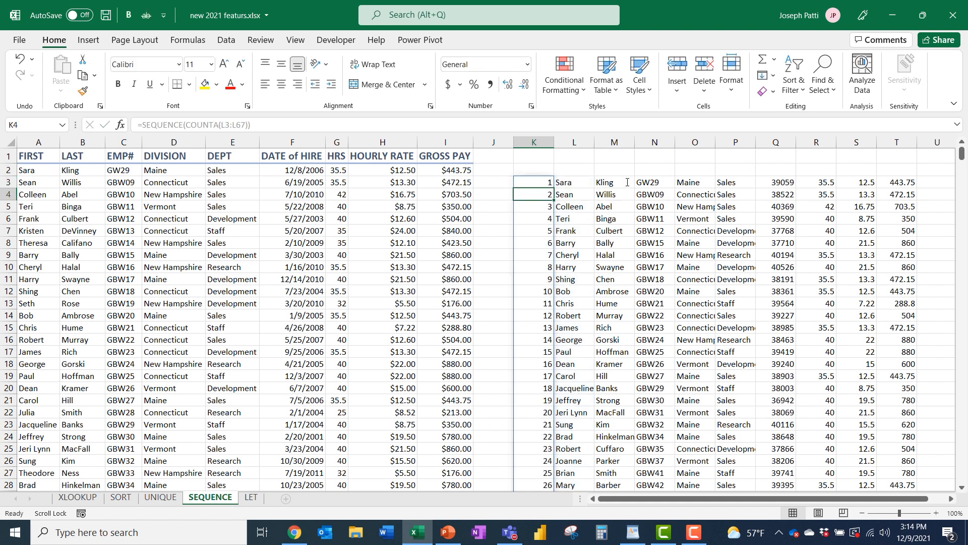
Change the FILTER condition in L3 to hours greater than 40.
{"action": "left_click", "coordinate": [504, 186]}
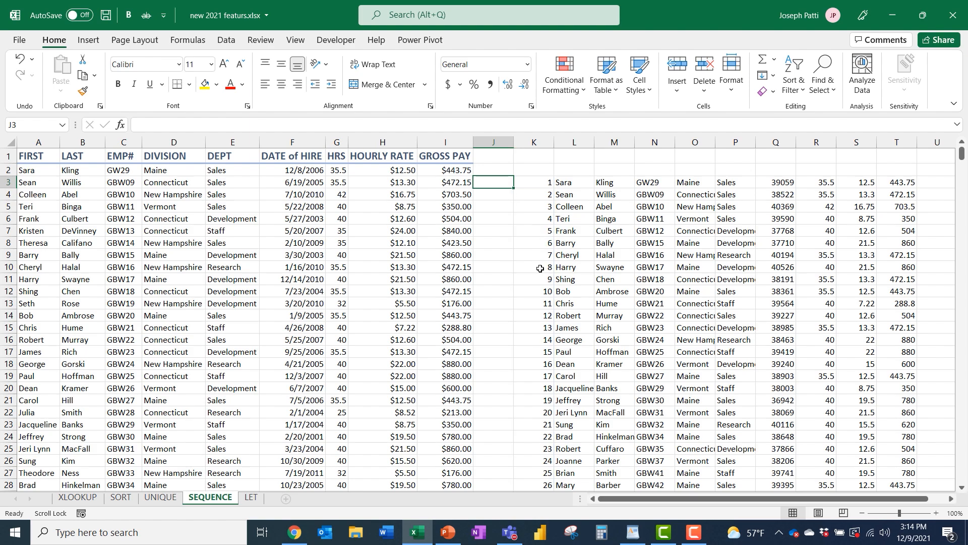
{"action": "scroll", "coordinate": [540, 268], "scroll_direction": "down", "scroll_amount": 17}
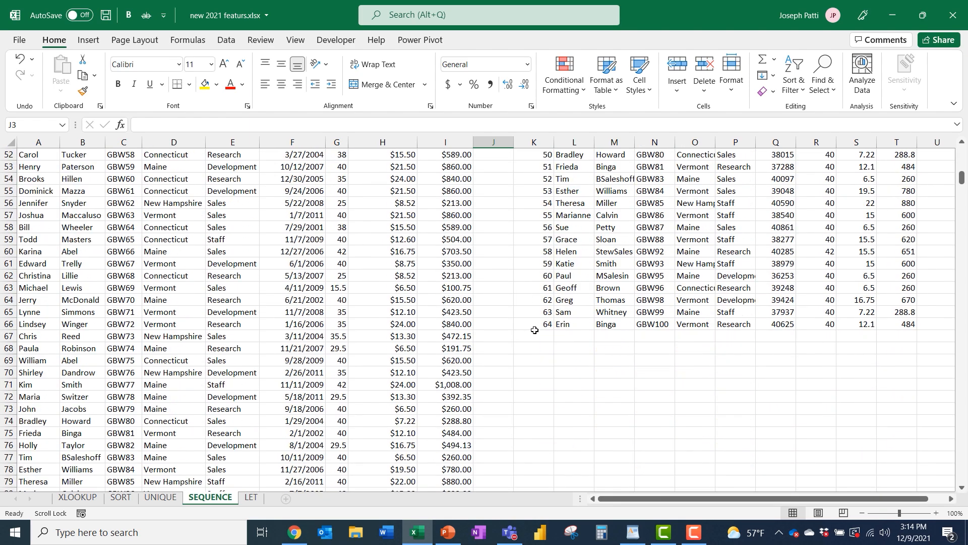
{"action": "scroll", "coordinate": [553, 344], "scroll_direction": "up", "scroll_amount": 10}
{"action": "scroll", "coordinate": [553, 343], "scroll_direction": "up", "scroll_amount": 7}
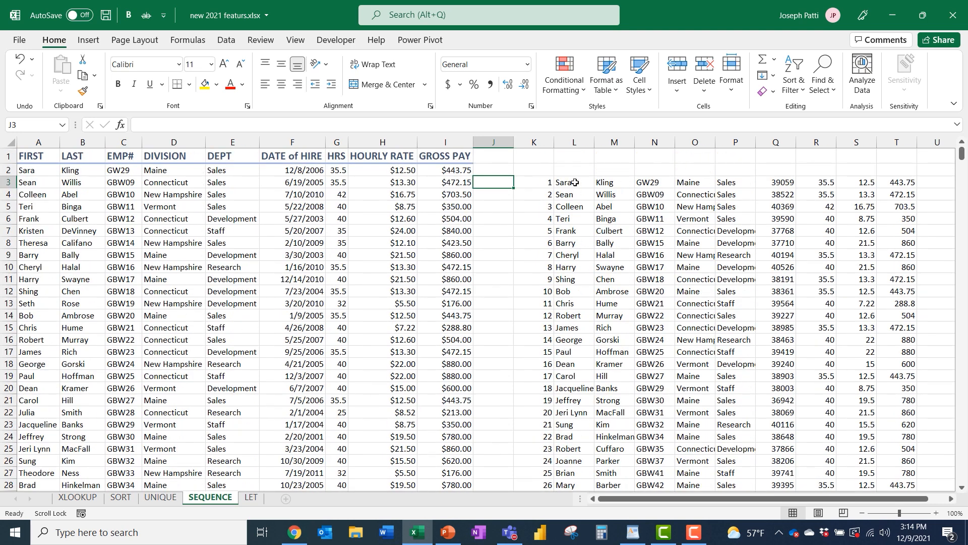
{"action": "left_click", "coordinate": [575, 183]}
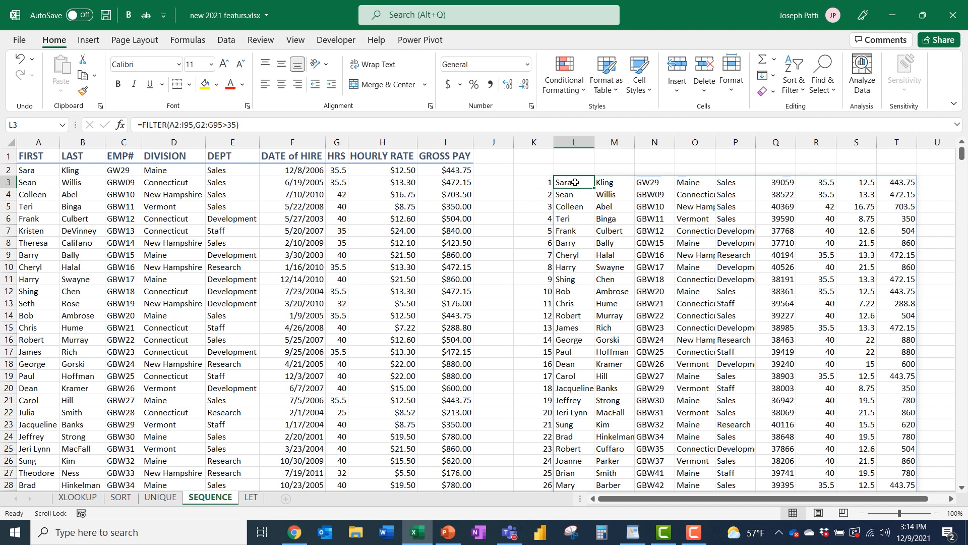
{"action": "double_click", "coordinate": [575, 182]}
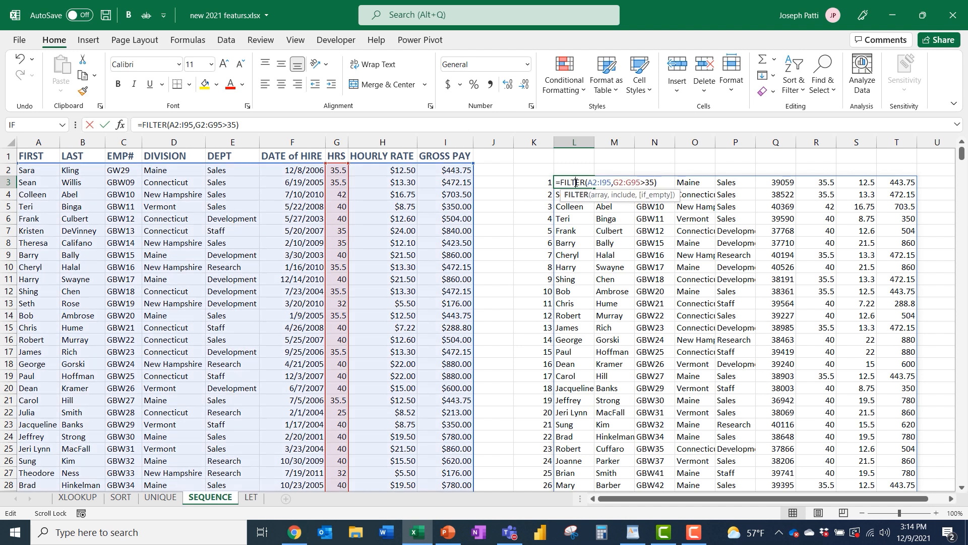
{"action": "left_click", "coordinate": [654, 182]}
{"action": "key", "text": "BackSpace"}
{"action": "key", "text": "BackSpace"}
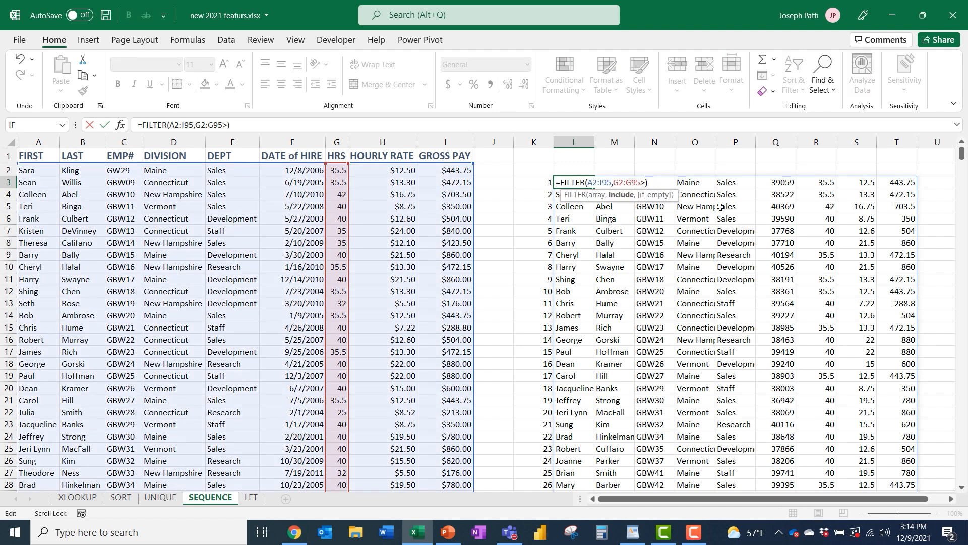
{"action": "type", "text": "40"}
{"action": "key", "text": "Return"}
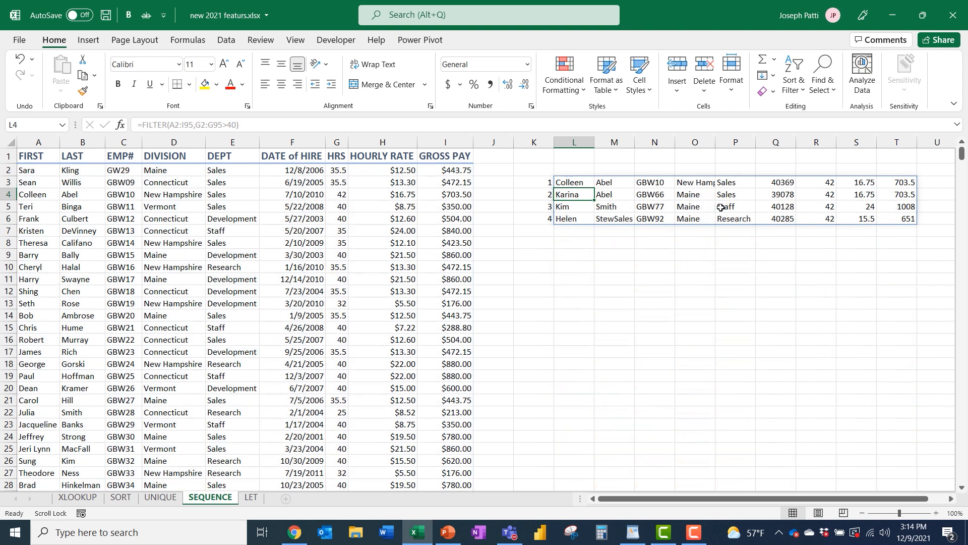
{"action": "left_click", "coordinate": [536, 242]}
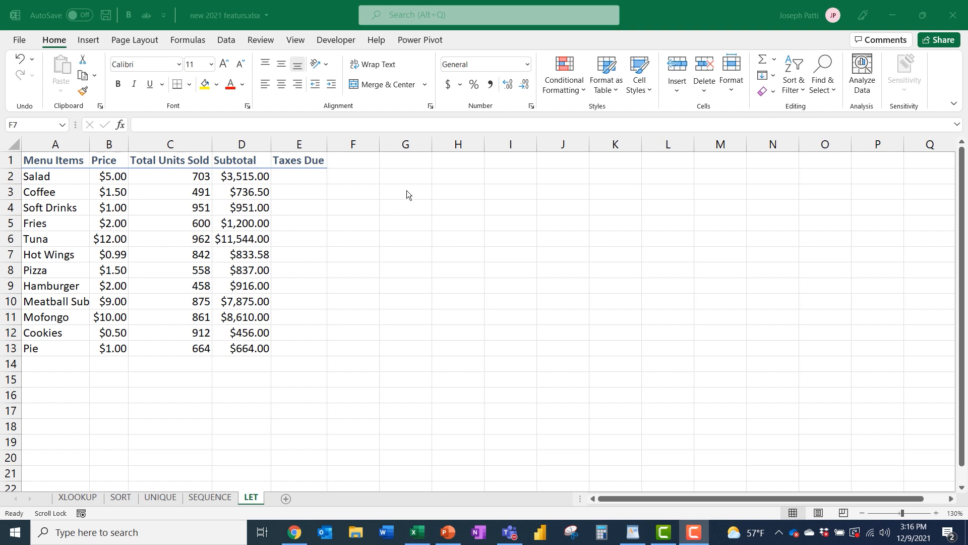
Add a Tax Rate label in G1 with the value 8% beside it in H1.
{"action": "left_click", "coordinate": [419, 161]}
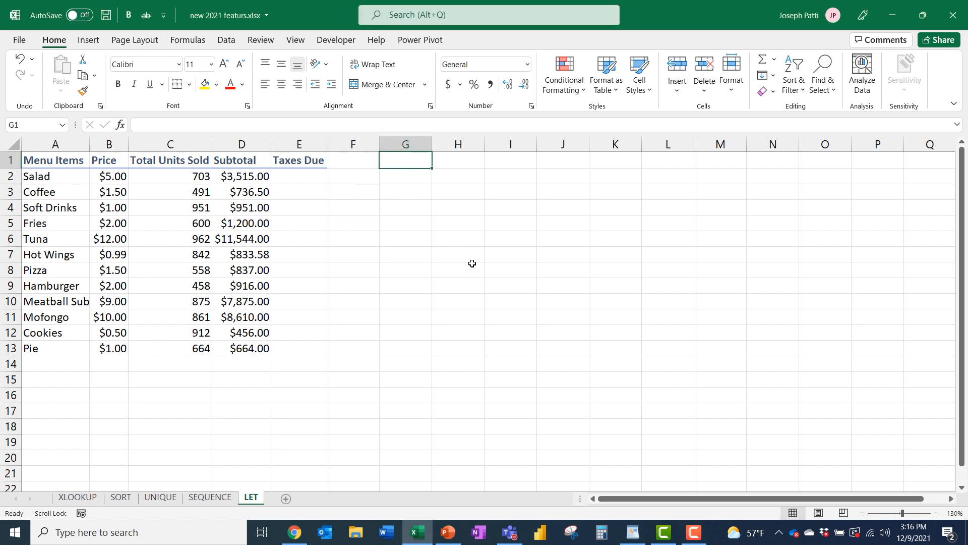
{"action": "type", "text": "Tax Rate"}
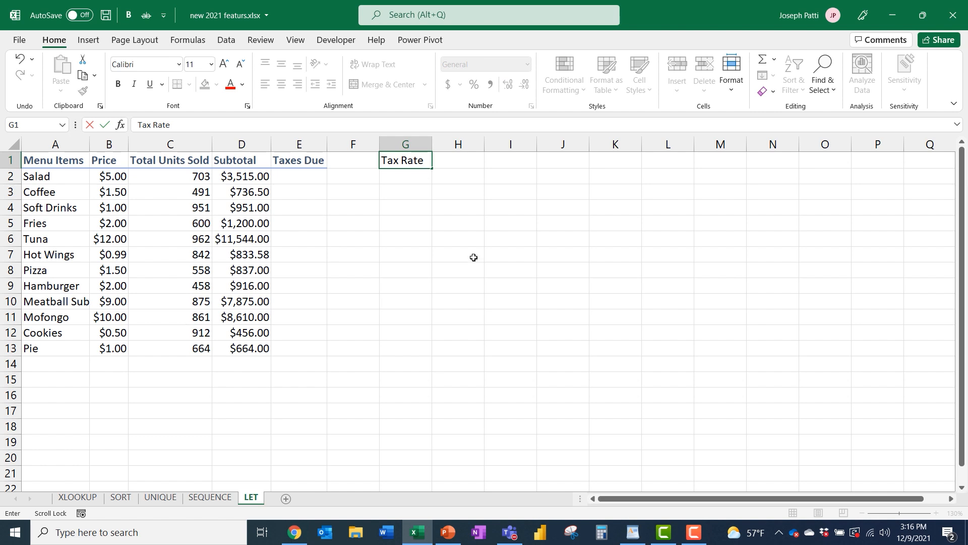
{"action": "left_click", "coordinate": [470, 167]}
{"action": "type", "text": "8%"}
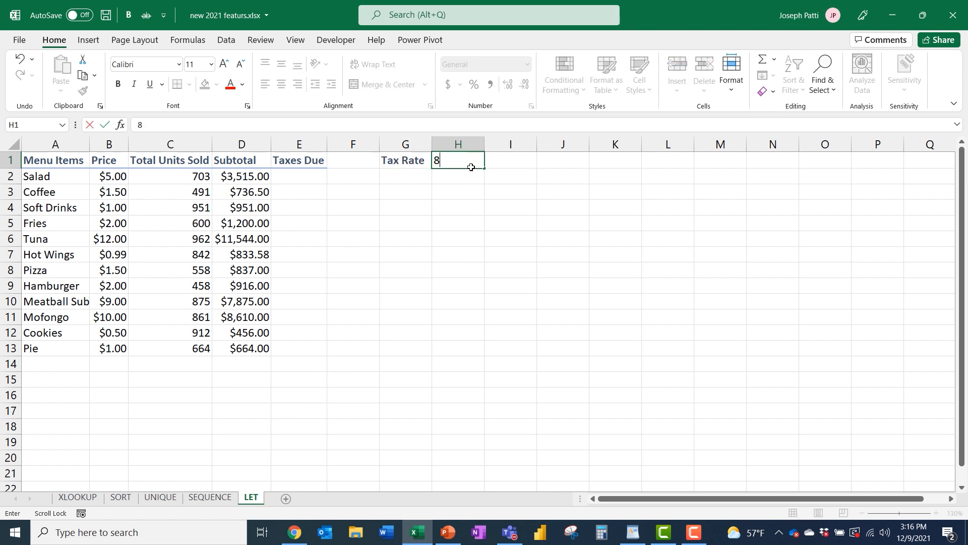
Calculate Taxes Due in E2 with =D2*H1 and fill the formula down through E13.
{"action": "left_click", "coordinate": [309, 180]}
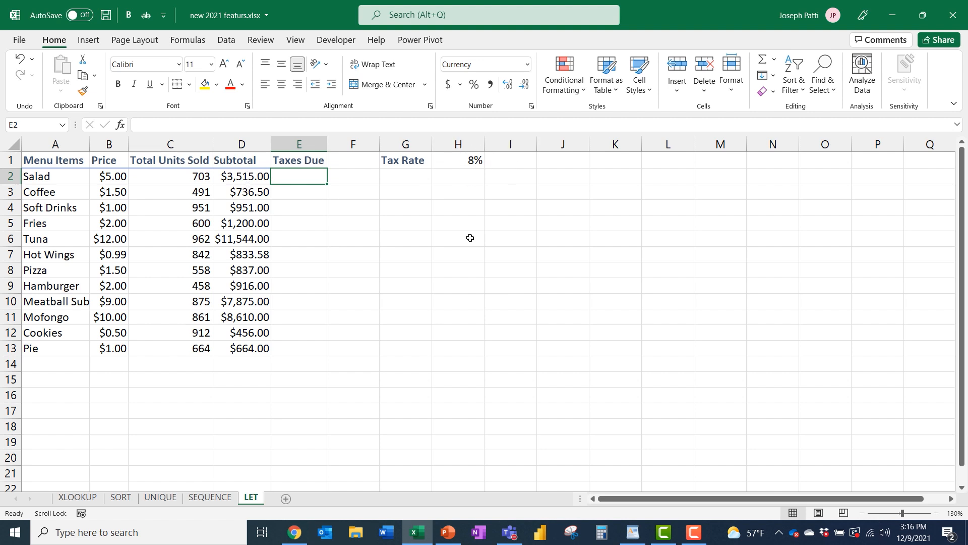
{"action": "type", "text": "="}
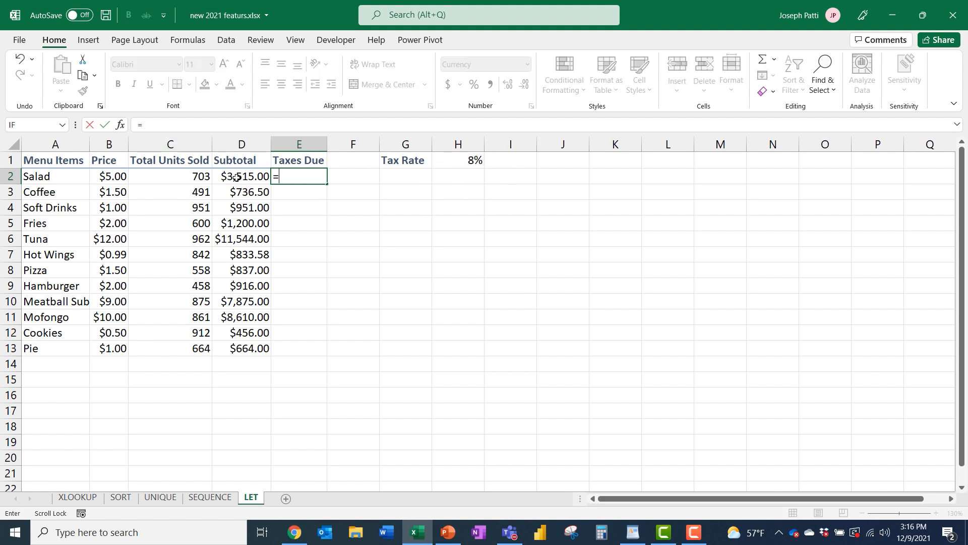
{"action": "left_click", "coordinate": [236, 177]}
{"action": "type", "text": "*"}
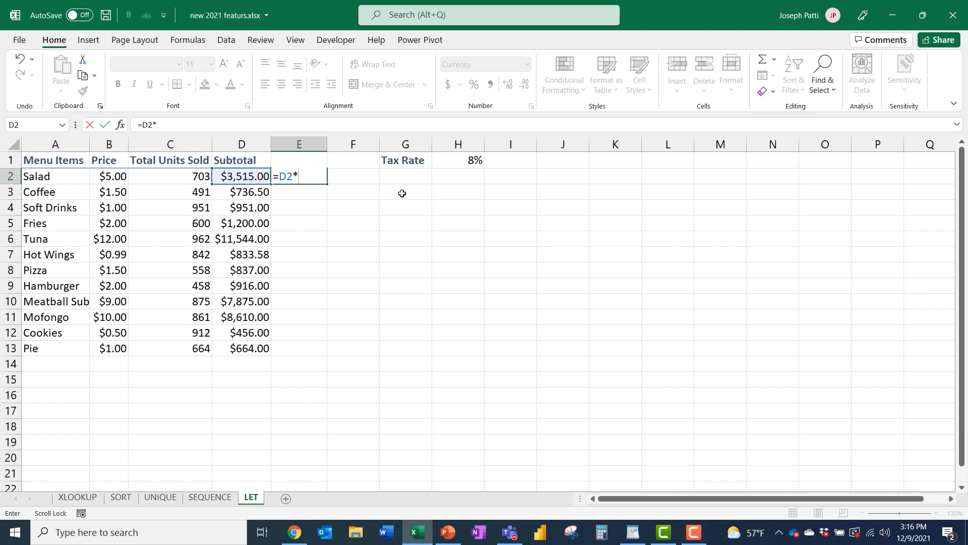
{"action": "left_click", "coordinate": [469, 160]}
{"action": "key", "text": "Return"}
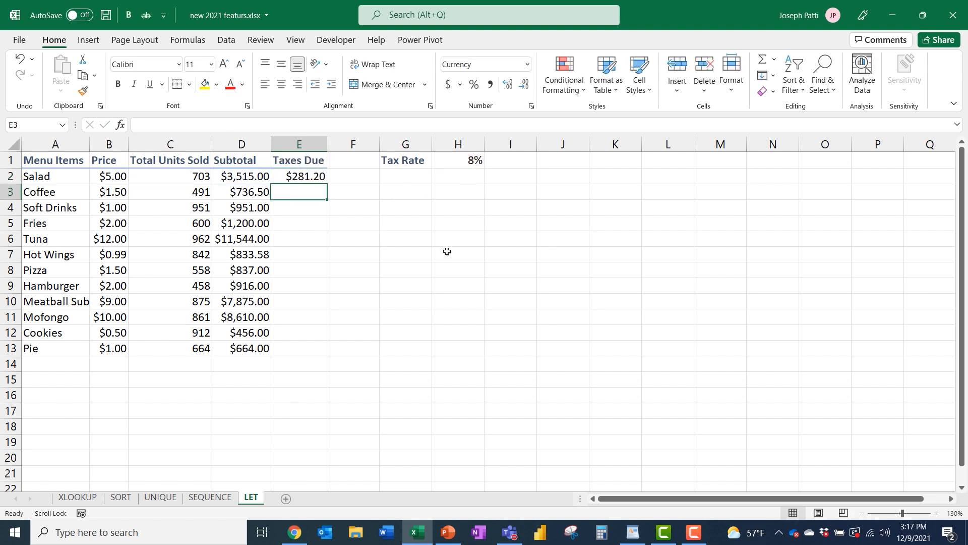
{"action": "left_click", "coordinate": [318, 177]}
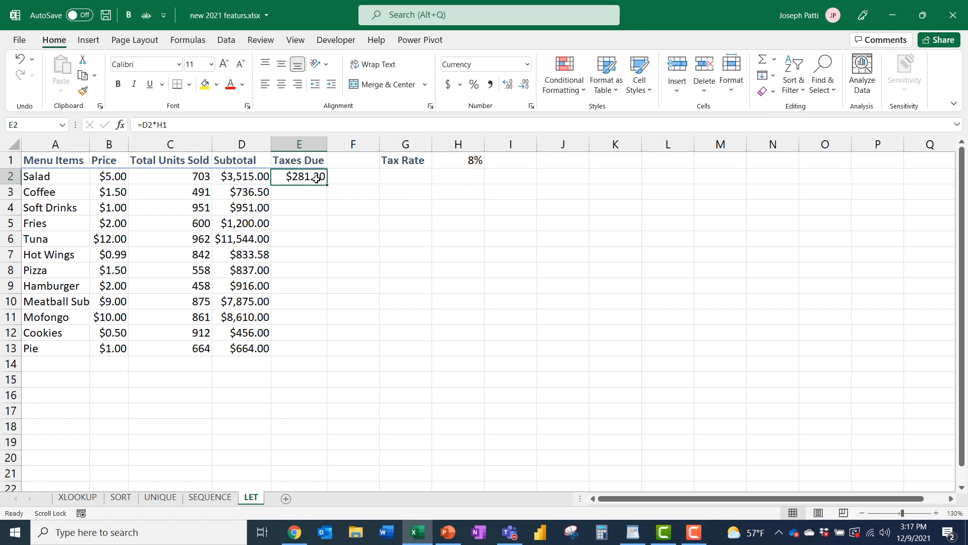
{"action": "left_click_drag", "start_coordinate": [328, 186], "coordinate": [325, 353]}
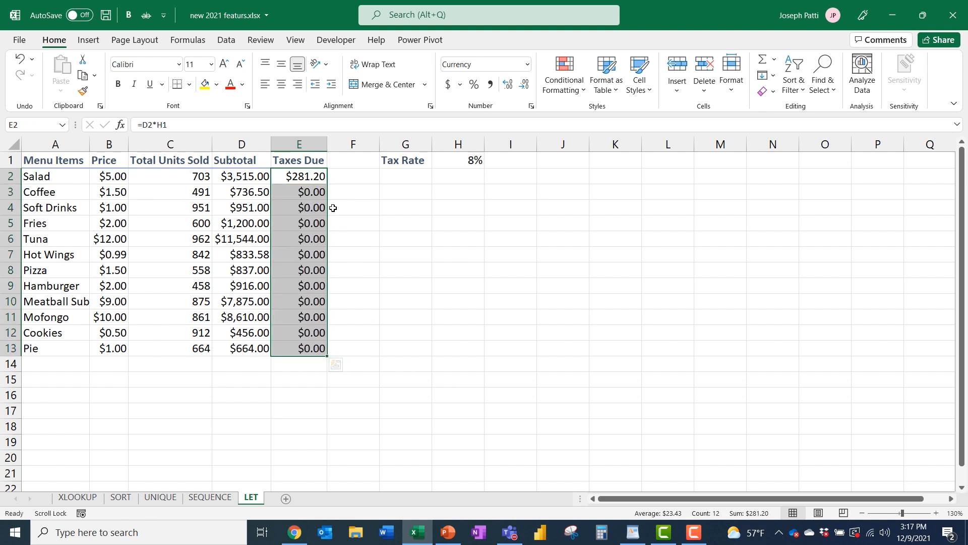
Compare which tax rate cell the formulas in E2 and E3 refer to.
{"action": "left_click", "coordinate": [310, 176]}
{"action": "double_click", "coordinate": [310, 177]}
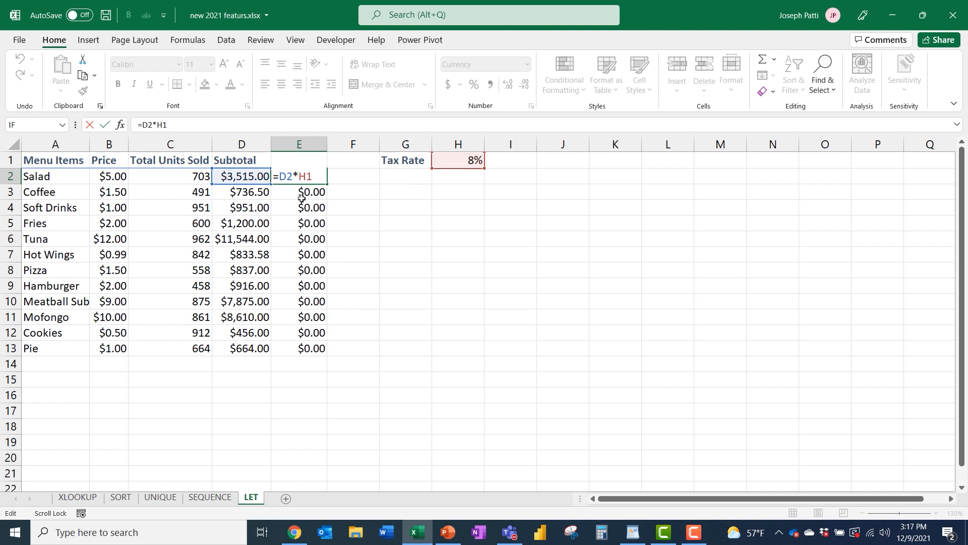
{"action": "key", "text": "Return"}
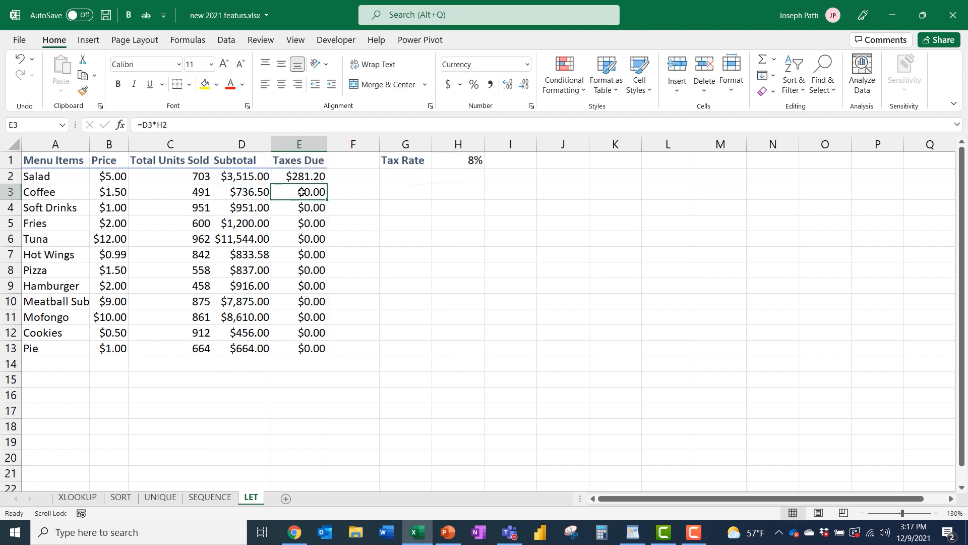
{"action": "double_click", "coordinate": [302, 192]}
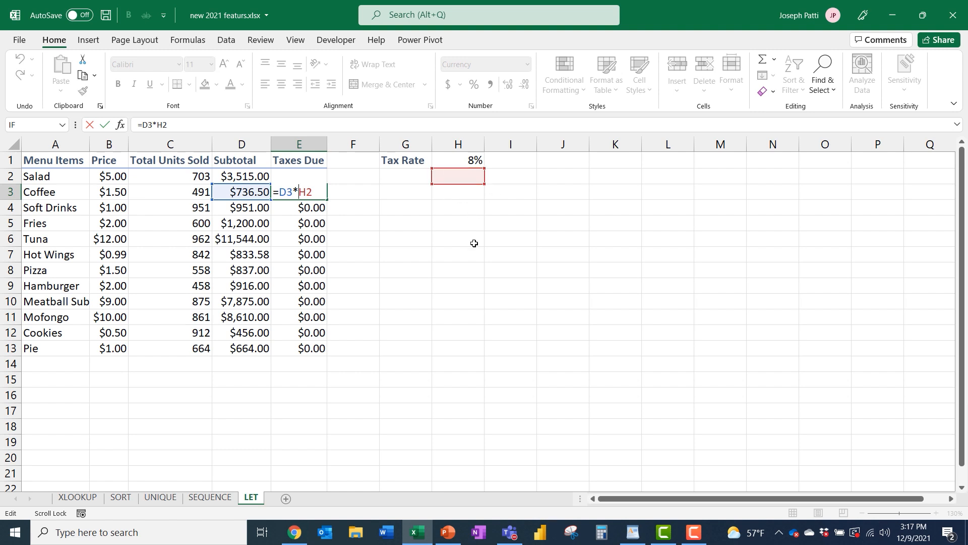
{"action": "key", "text": "Return"}
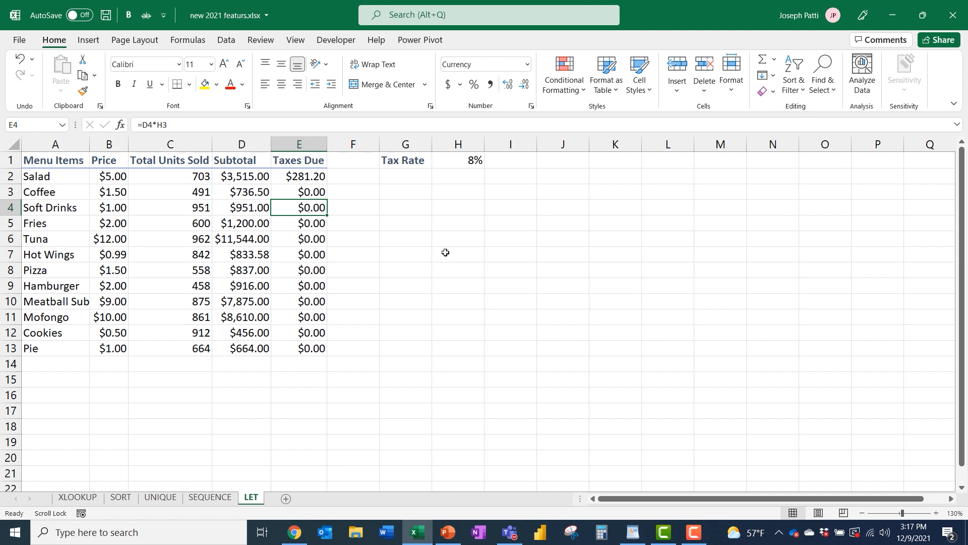
Make the tax rate reference absolute so E2 reads =D2*$H$1, and refill the formula down through E13.
{"action": "left_click", "coordinate": [304, 179]}
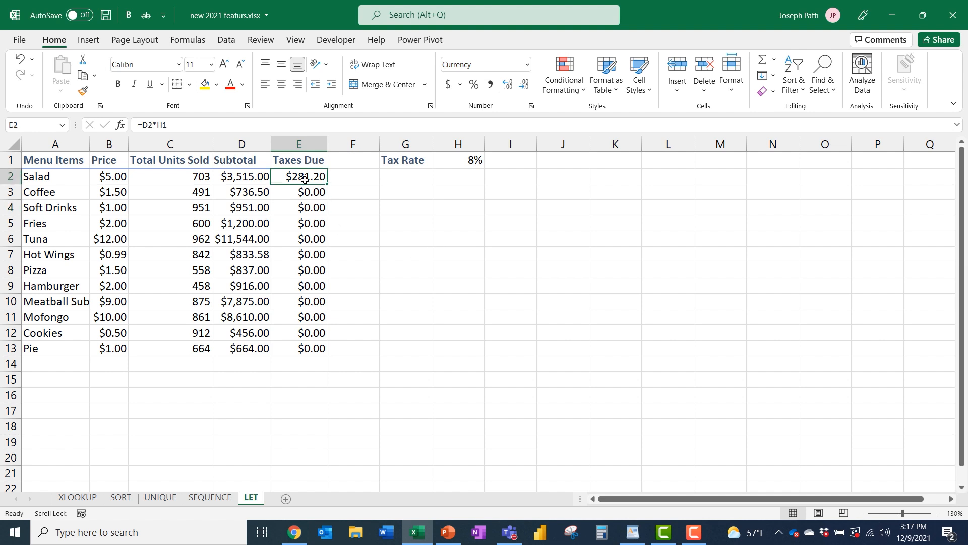
{"action": "double_click", "coordinate": [314, 180]}
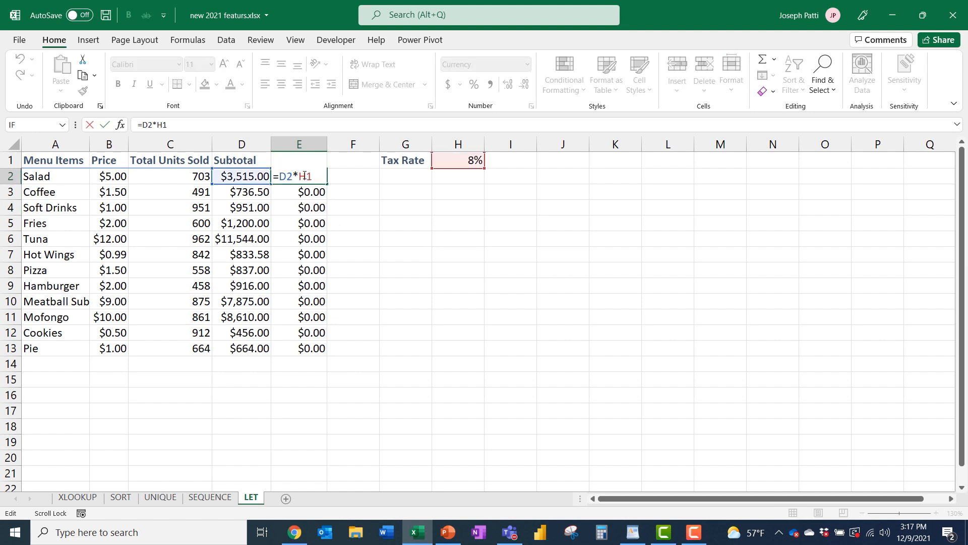
{"action": "left_click", "coordinate": [301, 176]}
{"action": "type", "text": "$"}
{"action": "key", "text": "Right"}
{"action": "type", "text": "$"}
{"action": "key", "text": "Return"}
{"action": "left_click", "coordinate": [318, 182]}
{"action": "double_click", "coordinate": [326, 185]}
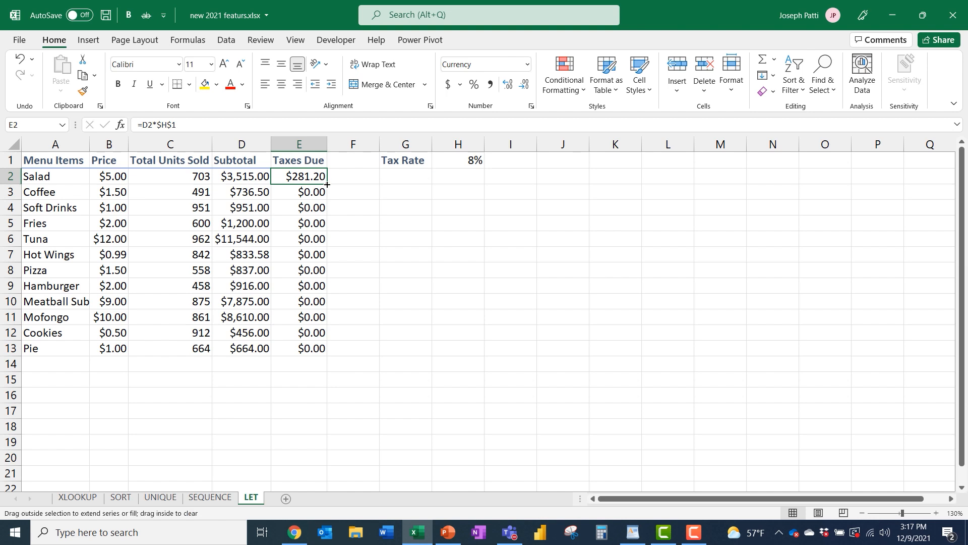
Check the subtotal and absolute tax rate references in the updated E2 and E3 formulas.
{"action": "left_click", "coordinate": [304, 180]}
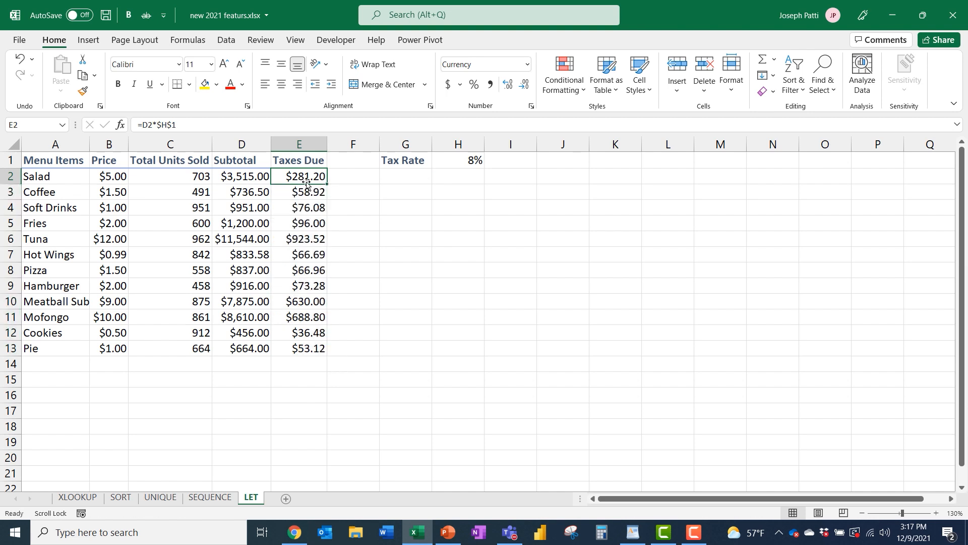
{"action": "double_click", "coordinate": [304, 178]}
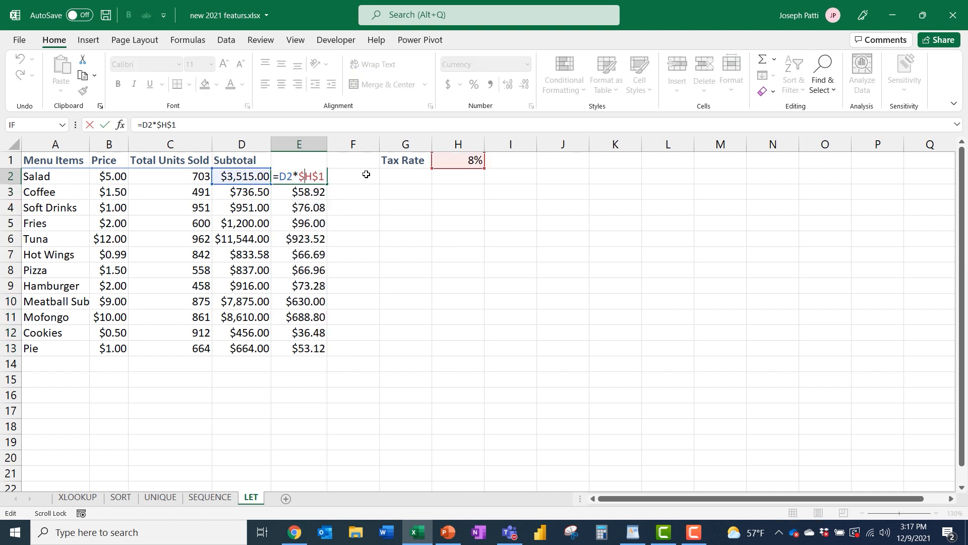
{"action": "key", "text": "Return"}
{"action": "double_click", "coordinate": [299, 192]}
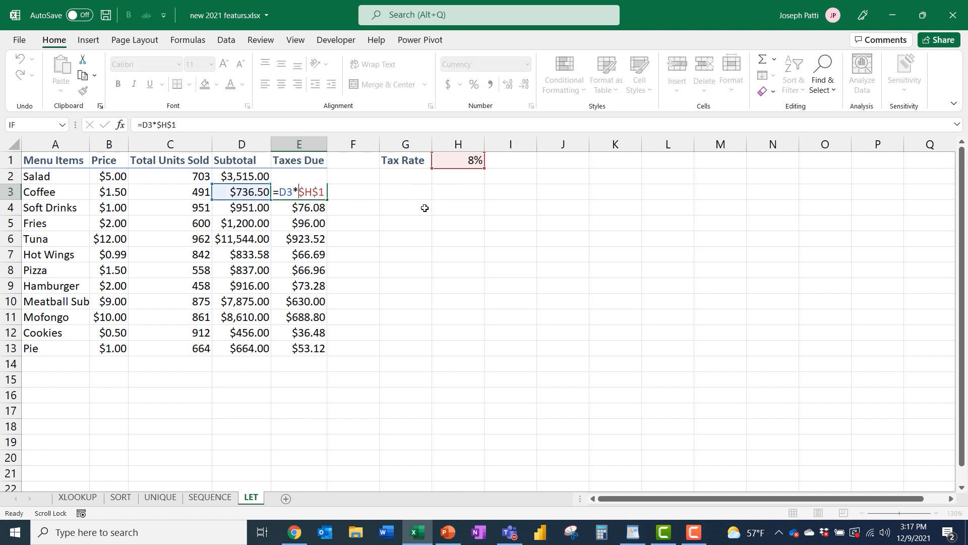
{"action": "key", "text": "Return"}
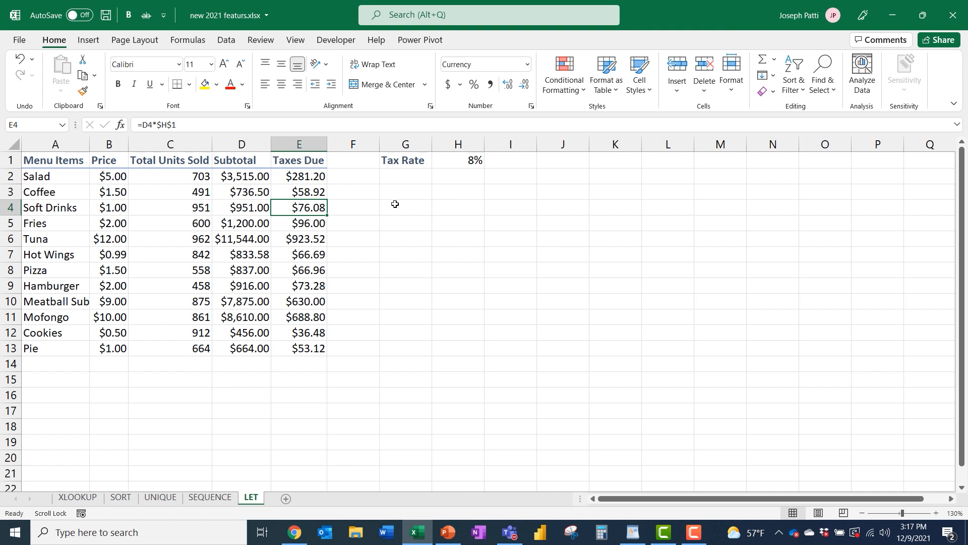
Clear the tax rate label and value in G1:H1 and the Taxes Due formulas in E2:E13.
{"action": "left_click_drag", "start_coordinate": [406, 161], "coordinate": [448, 166]}
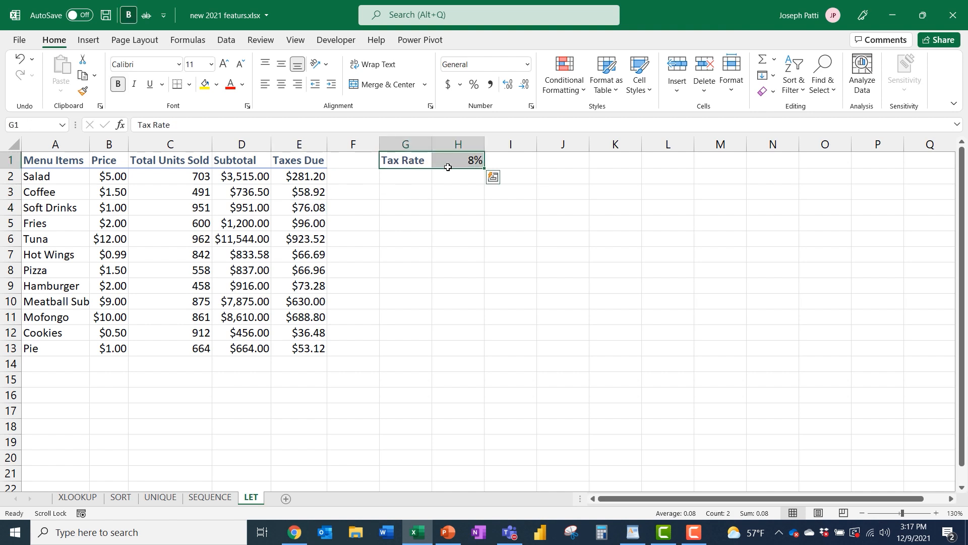
{"action": "key", "text": "Delete"}
{"action": "left_click_drag", "start_coordinate": [309, 177], "coordinate": [322, 344]}
{"action": "key", "text": "Delete"}
Enter =LET(tax,8%,D2*tax) in E2 to calculate the tax due on the Salad subtotal.
{"action": "left_click", "coordinate": [296, 176]}
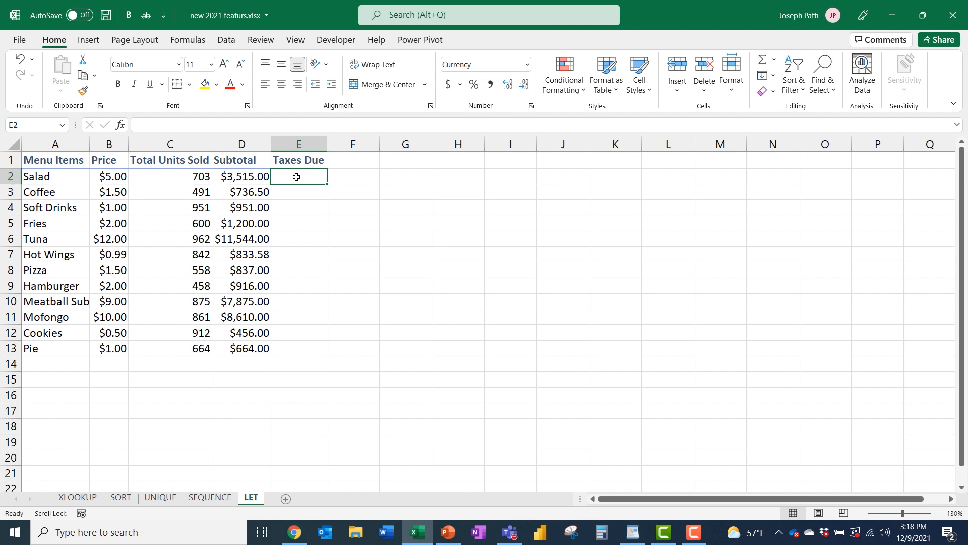
{"action": "type", "text": "=let("}
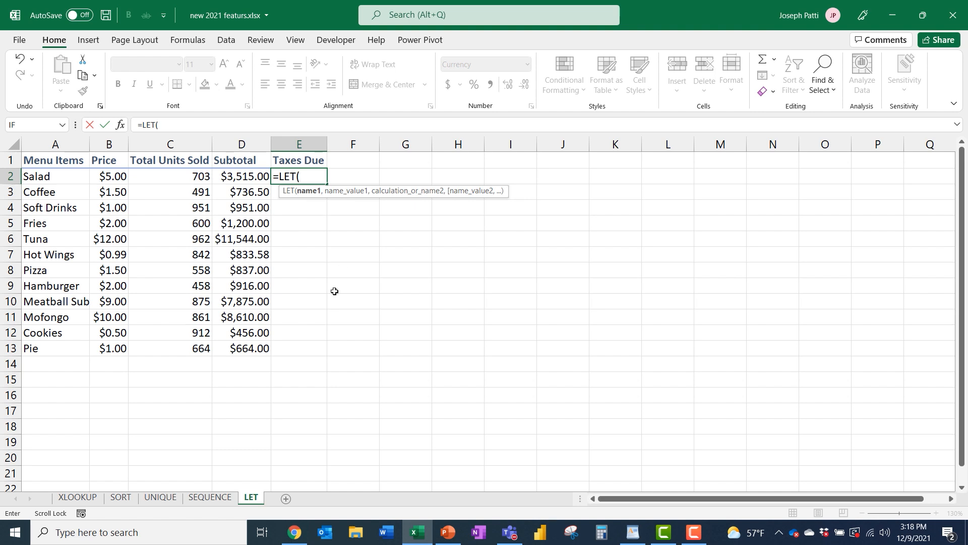
{"action": "type", "text": "tax,"}
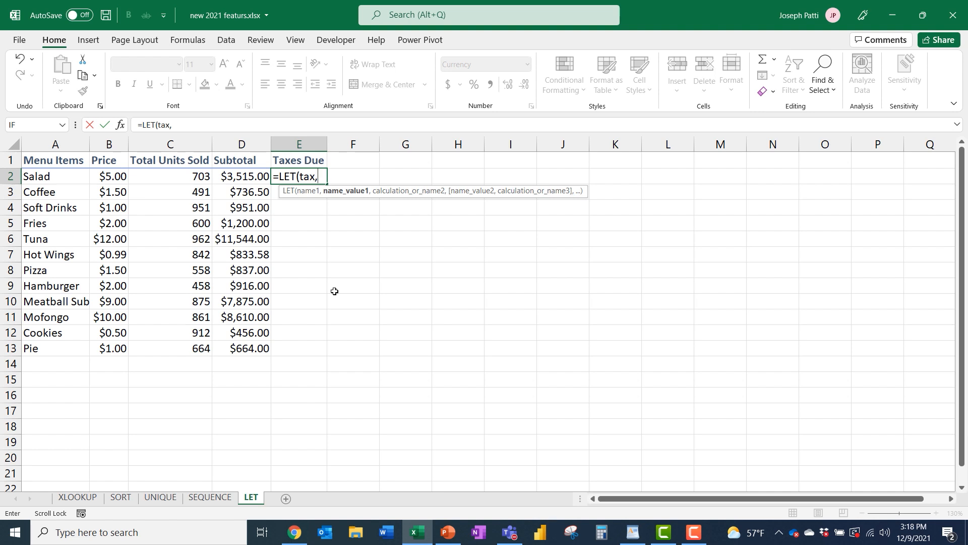
{"action": "type", "text": "8%"}
{"action": "type", "text": ","}
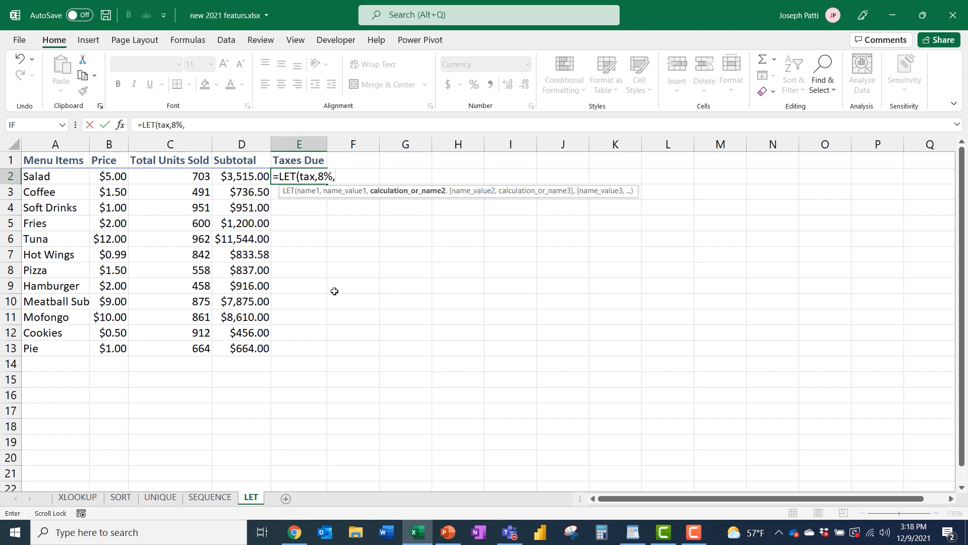
{"action": "left_click", "coordinate": [240, 179]}
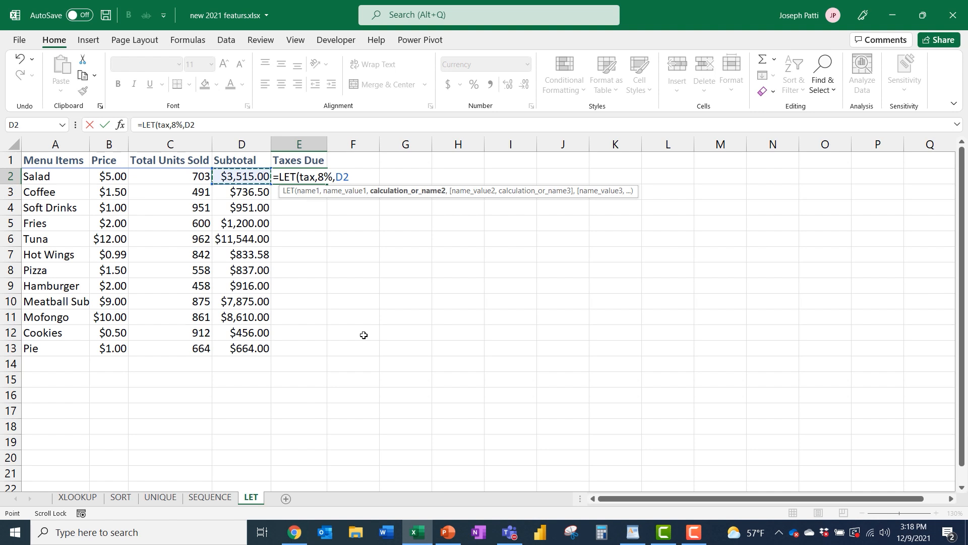
{"action": "type", "text": "*"}
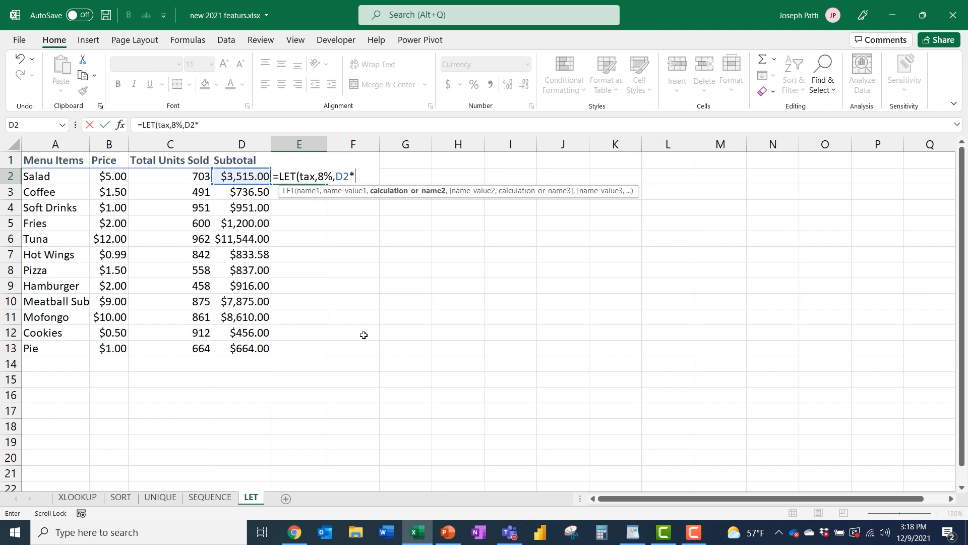
{"action": "type", "text": "tax"}
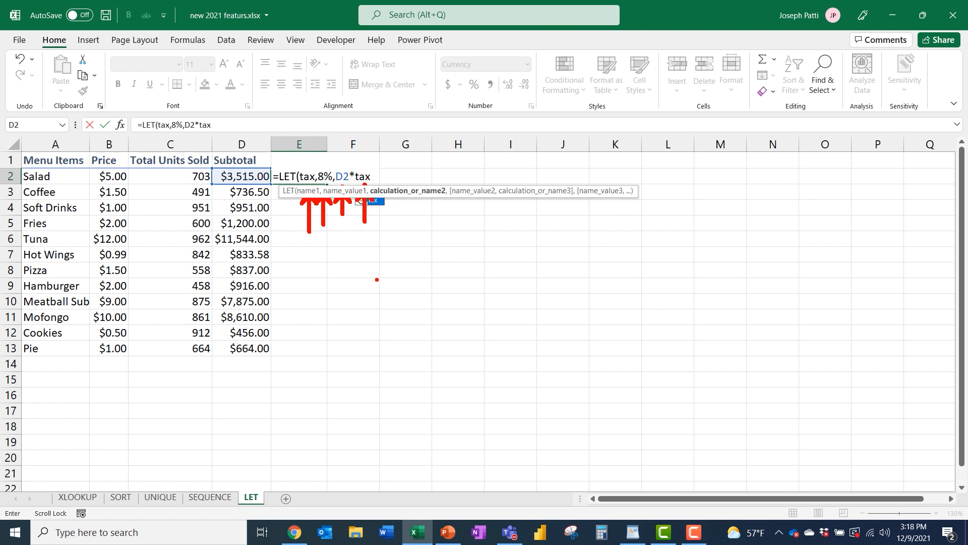
{"action": "type", "text": ")"}
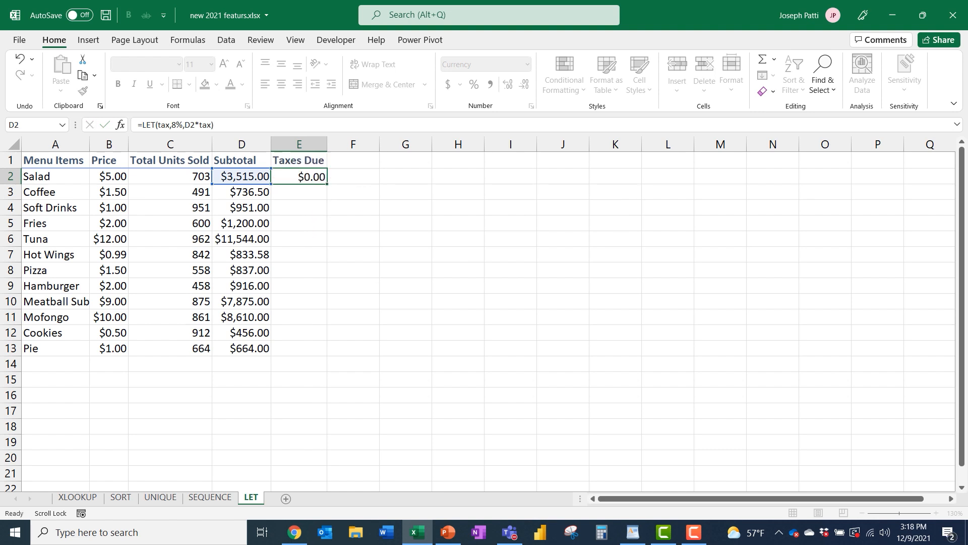
{"action": "key", "text": "Return"}
Fill the LET formula from E2 down the Taxes Due column through the Pie row.
{"action": "left_click", "coordinate": [313, 177]}
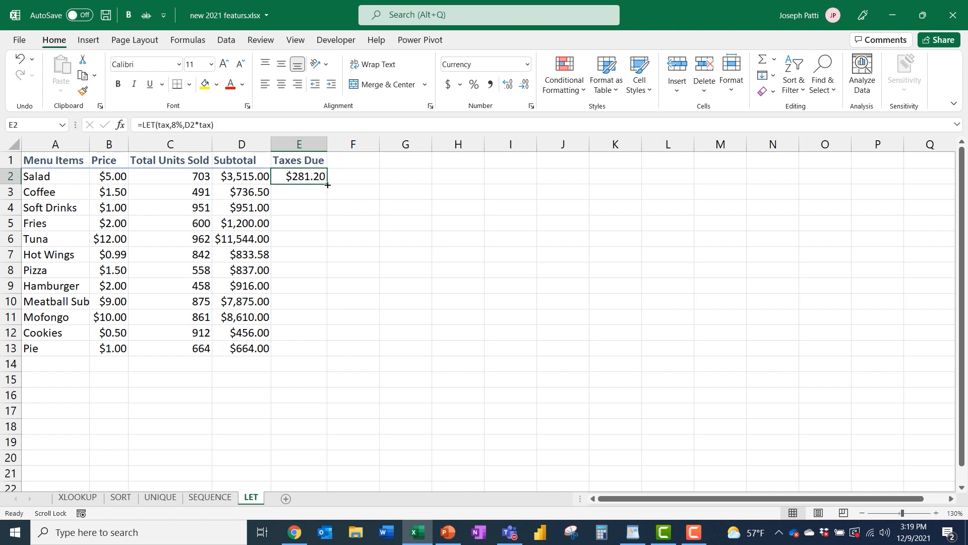
{"action": "double_click", "coordinate": [328, 185]}
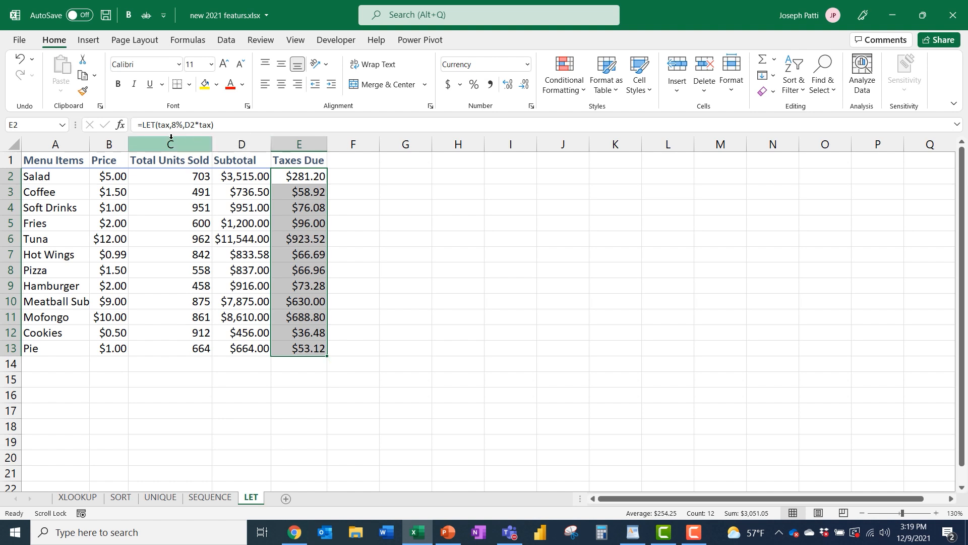
{"action": "left_click", "coordinate": [399, 190]}
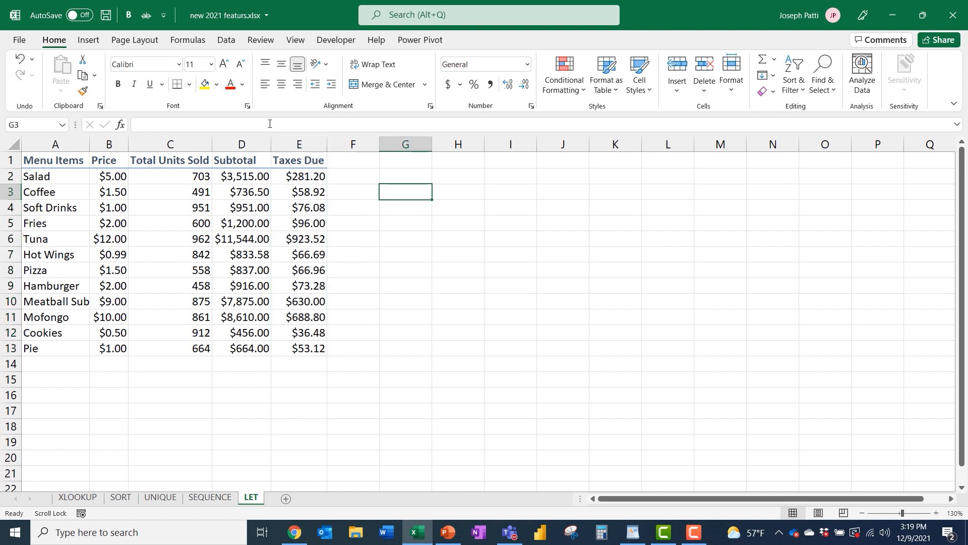
{"action": "left_click", "coordinate": [192, 40]}
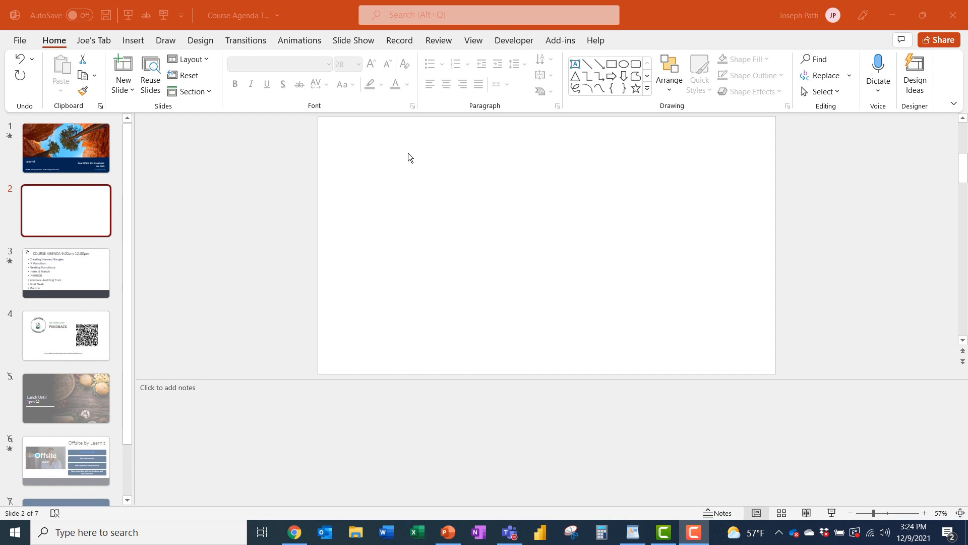
Select the light blue pen and set its thickness to the middle of the five presets.
{"action": "left_click", "coordinate": [166, 40]}
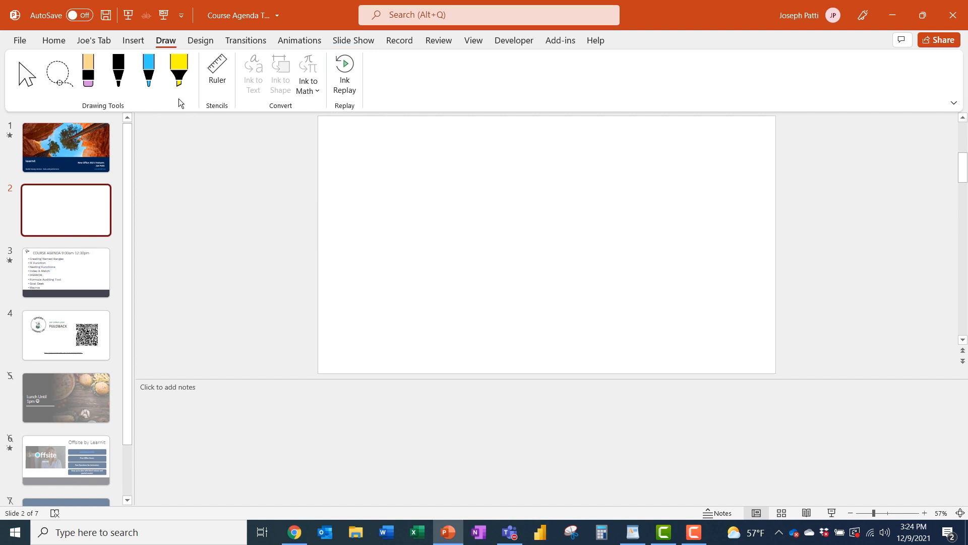
{"action": "left_click", "coordinate": [145, 72]}
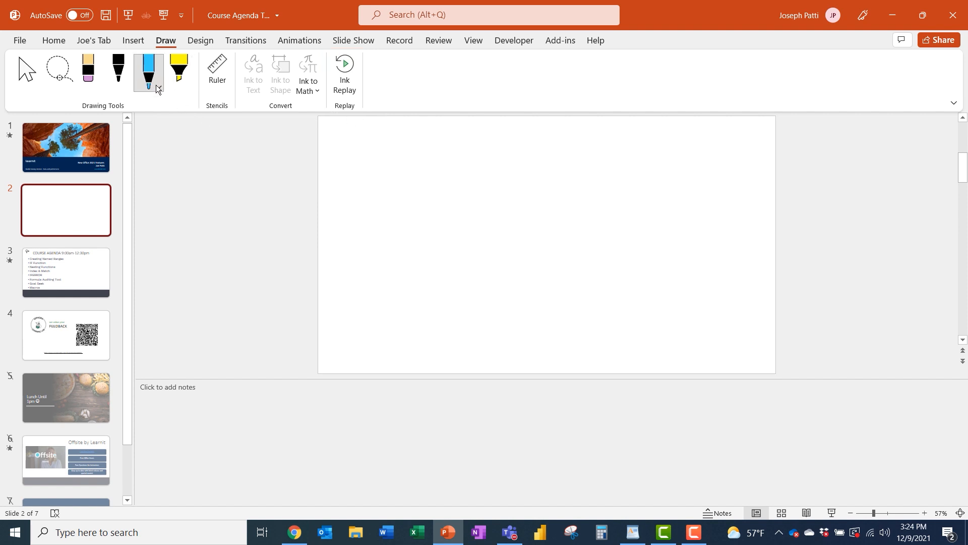
{"action": "left_click", "coordinate": [156, 87]}
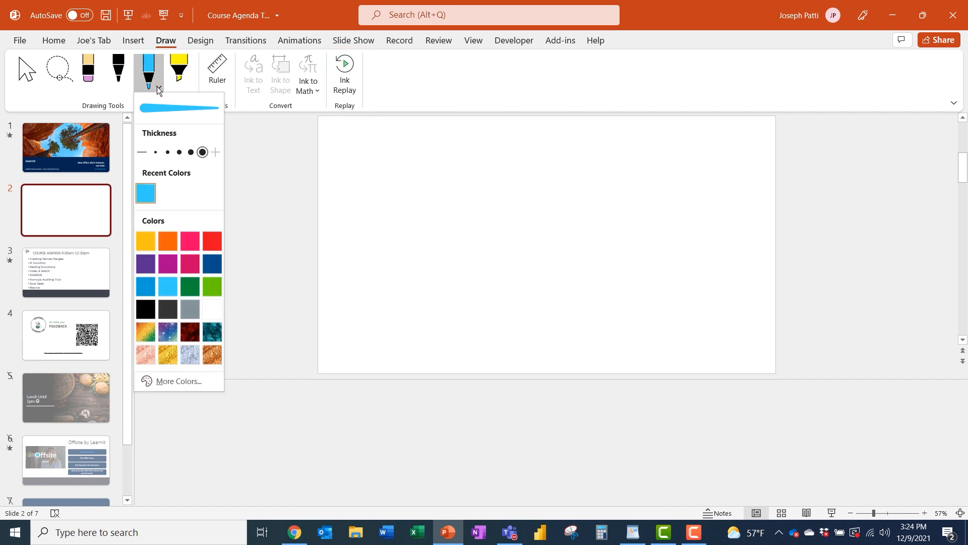
{"action": "left_click", "coordinate": [191, 152]}
{"action": "left_click", "coordinate": [179, 152]}
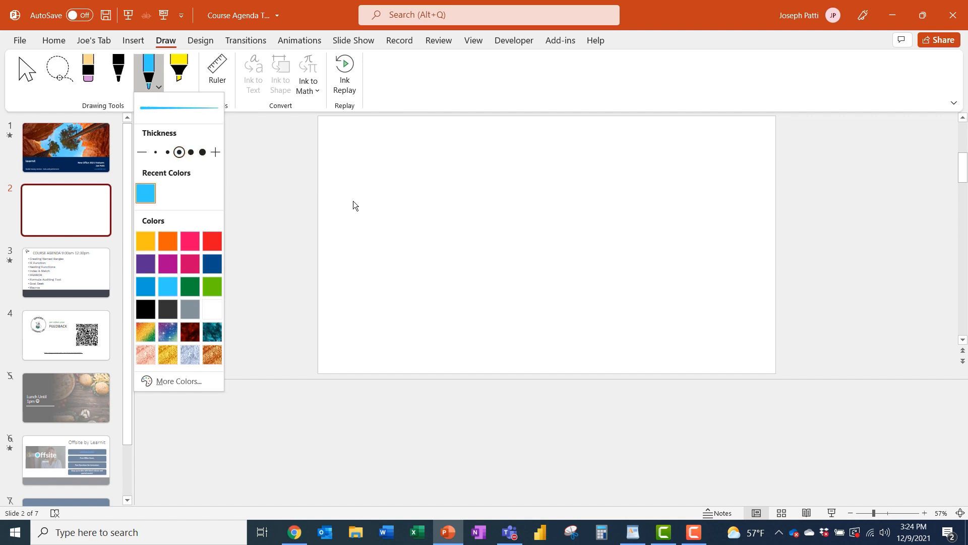
Sketch a hand-drawn flow on blank slide 2: an arrow to a circle, an arrow to a square, and an arrow to a triangle.
{"action": "left_click", "coordinate": [389, 174]}
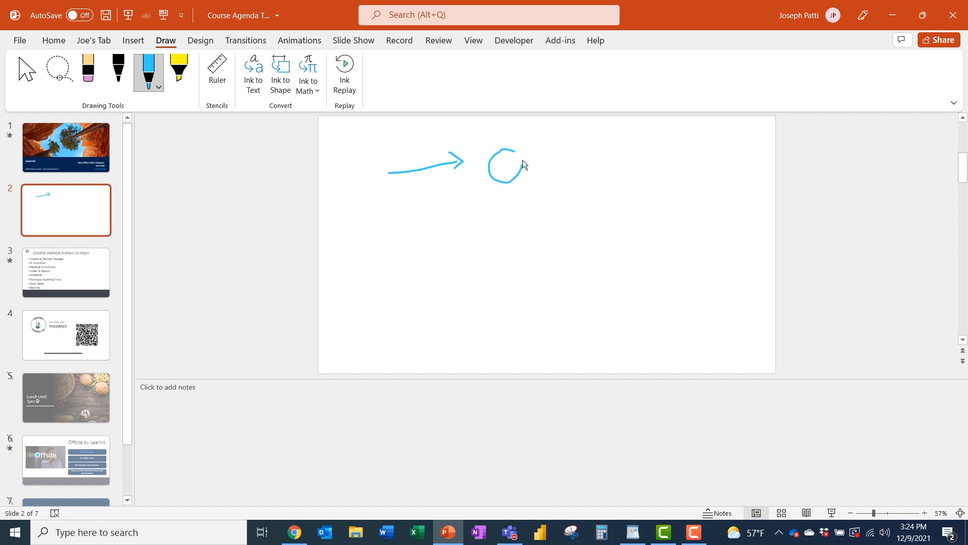
{"action": "left_click_drag", "start_coordinate": [523, 161], "coordinate": [515, 150]}
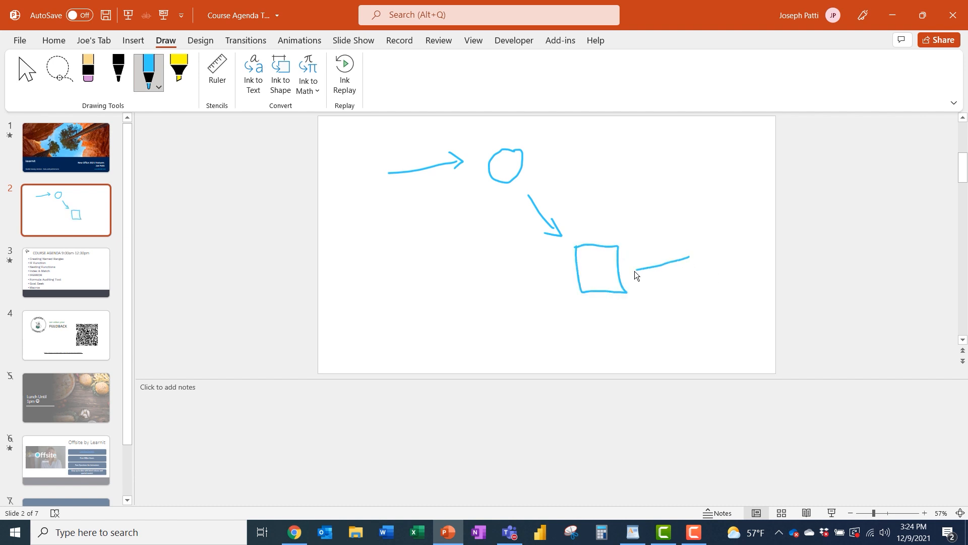
{"action": "left_click_drag", "start_coordinate": [688, 257], "coordinate": [682, 270]}
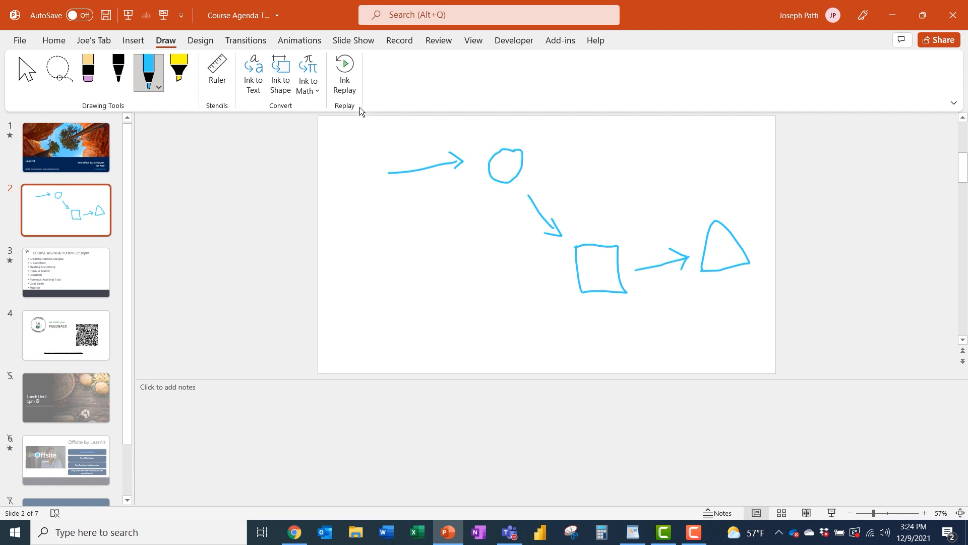
Replay the ink drawing on slide 2, scrub back to the start and through to the end, and close the replay.
{"action": "left_click", "coordinate": [345, 76]}
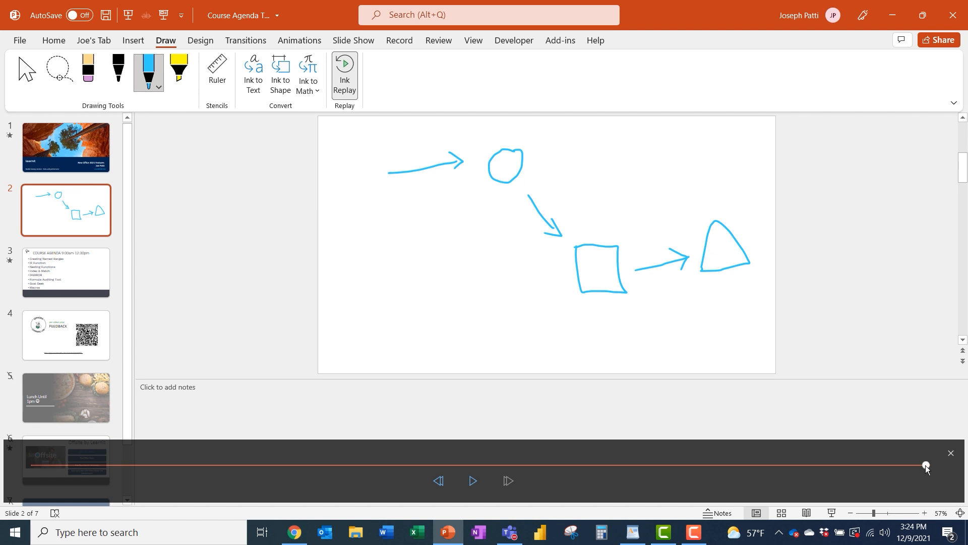
{"action": "left_click_drag", "start_coordinate": [925, 465], "coordinate": [465, 464]}
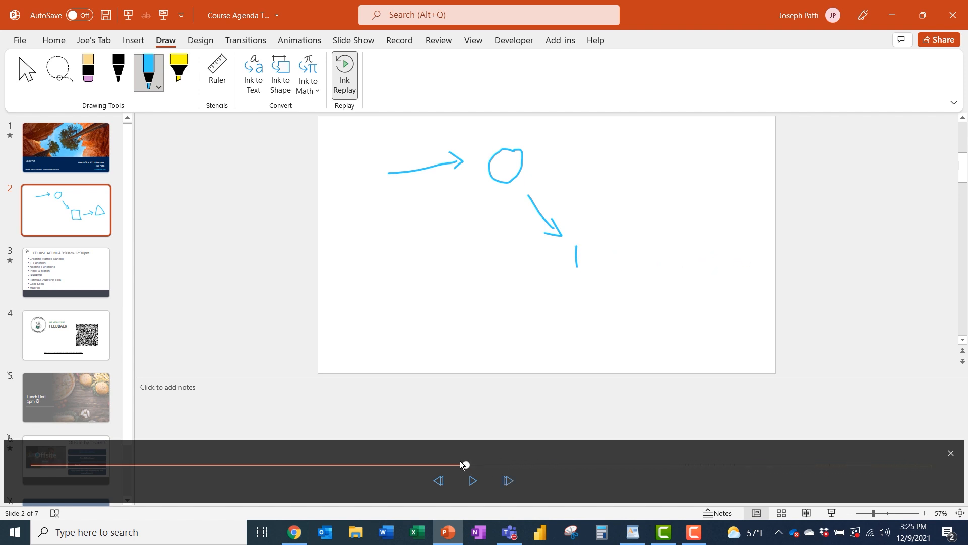
{"action": "left_click", "coordinate": [434, 486]}
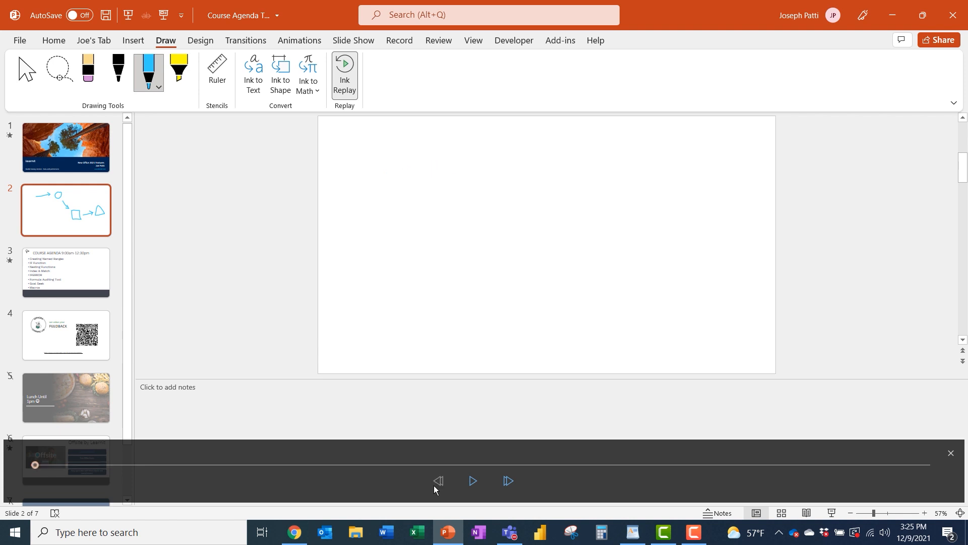
{"action": "left_click_drag", "start_coordinate": [41, 462], "coordinate": [335, 465]}
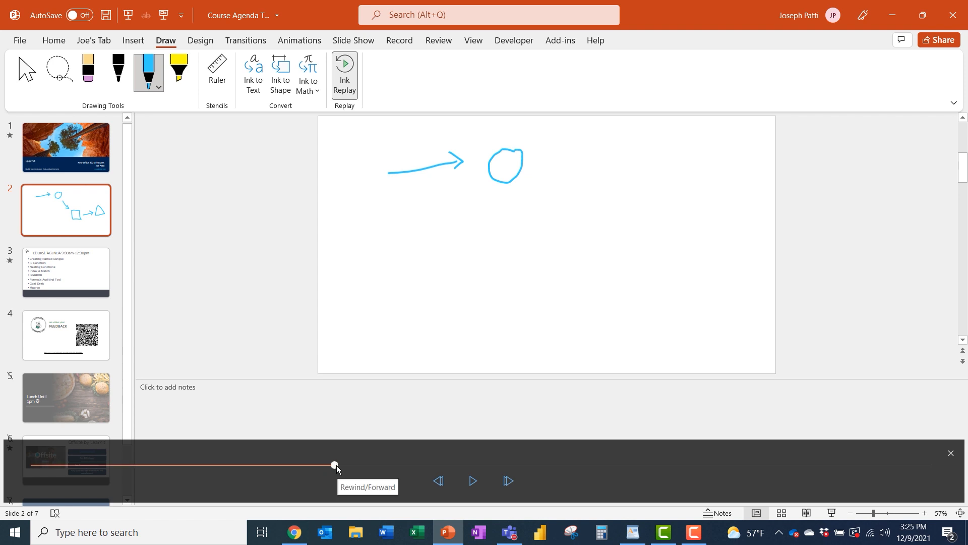
{"action": "mouse_move", "coordinate": [337, 466]}
{"action": "left_mouse_down"}
{"action": "mouse_move", "coordinate": [649, 461]}
{"action": "mouse_move", "coordinate": [633, 467]}
{"action": "mouse_move", "coordinate": [885, 482]}
{"action": "left_mouse_up"}
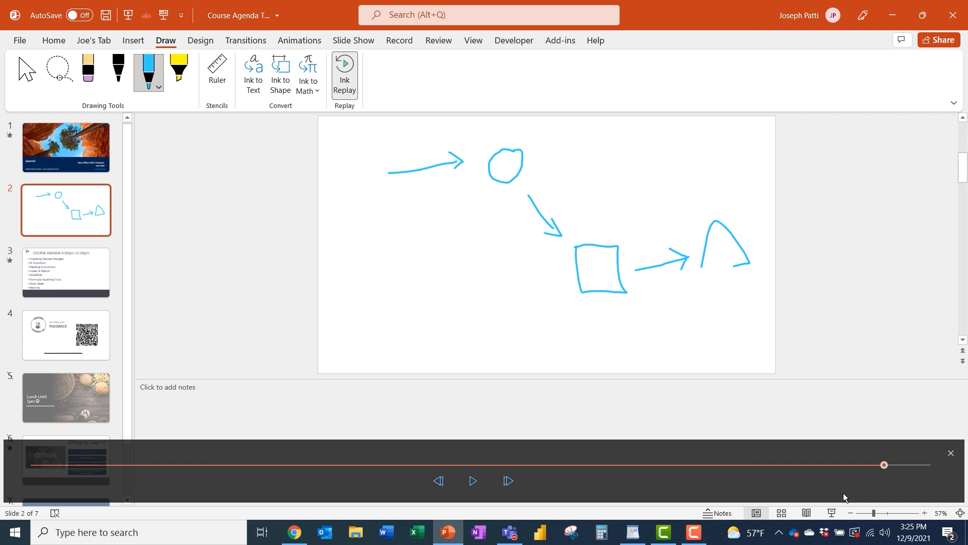
{"action": "left_click_drag", "start_coordinate": [886, 467], "coordinate": [932, 470]}
{"action": "left_click", "coordinate": [953, 452]}
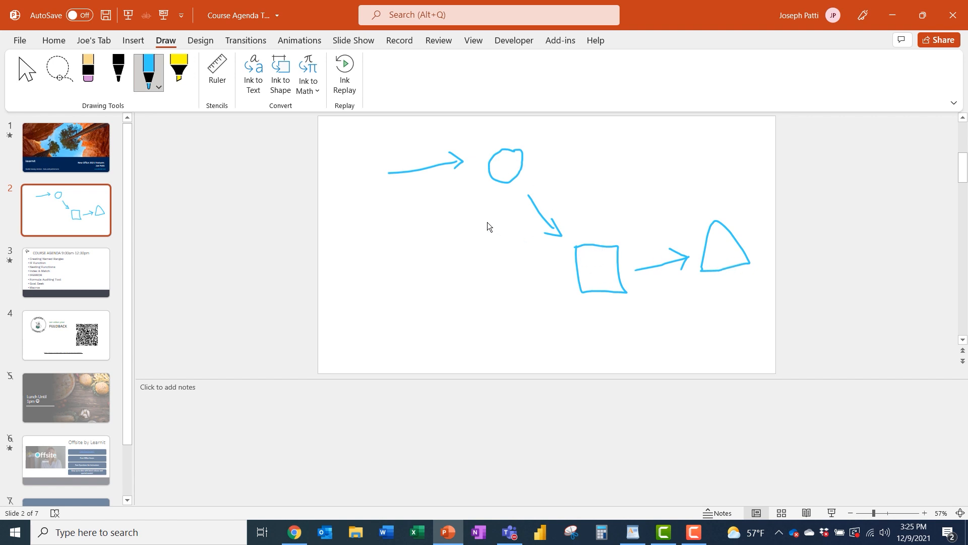
Lasso the hand-drawn circle and convert its ink to a shape.
{"action": "left_click", "coordinate": [59, 71]}
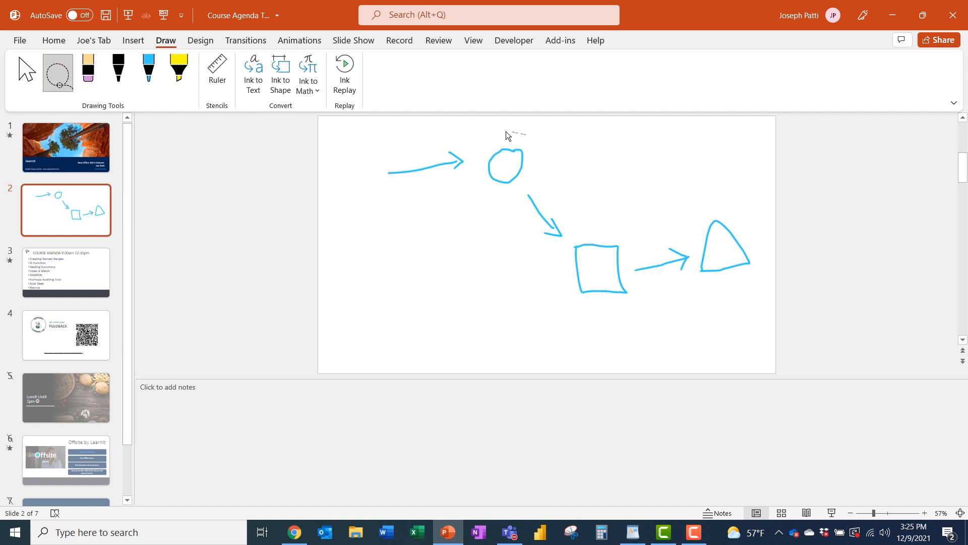
{"action": "mouse_move", "coordinate": [482, 166]}
{"action": "left_mouse_down"}
{"action": "mouse_move", "coordinate": [506, 194]}
{"action": "mouse_move", "coordinate": [550, 163]}
{"action": "mouse_move", "coordinate": [524, 133]}
{"action": "left_mouse_up"}
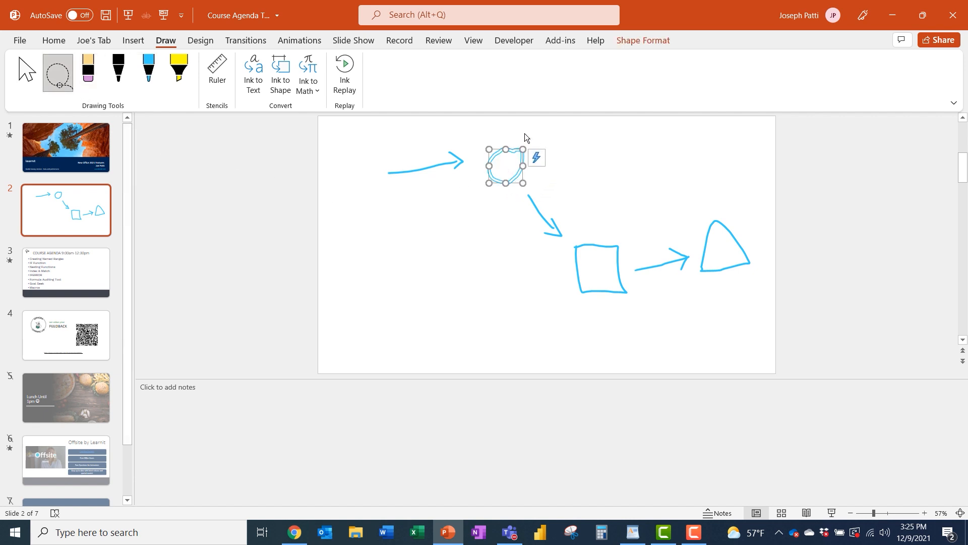
{"action": "left_click", "coordinate": [277, 85]}
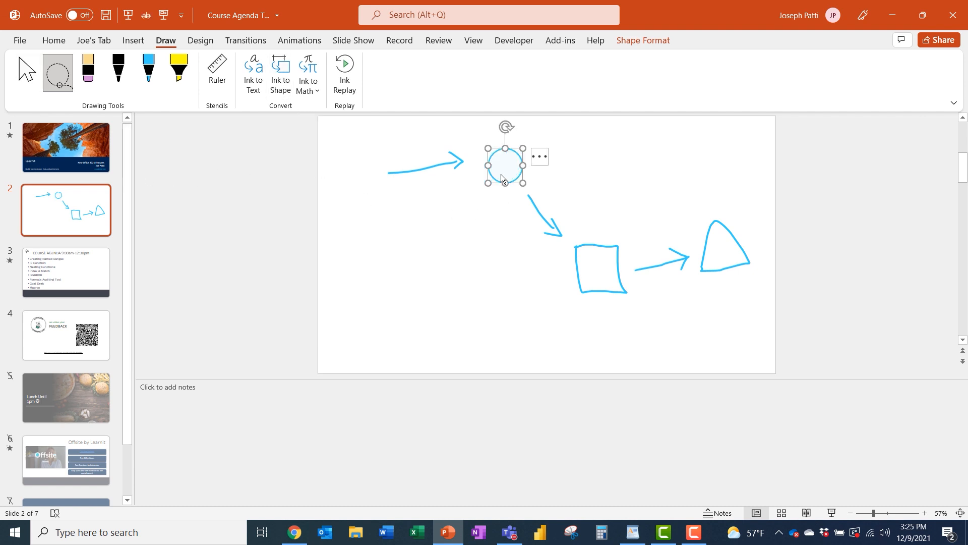
{"action": "left_click", "coordinate": [504, 220]}
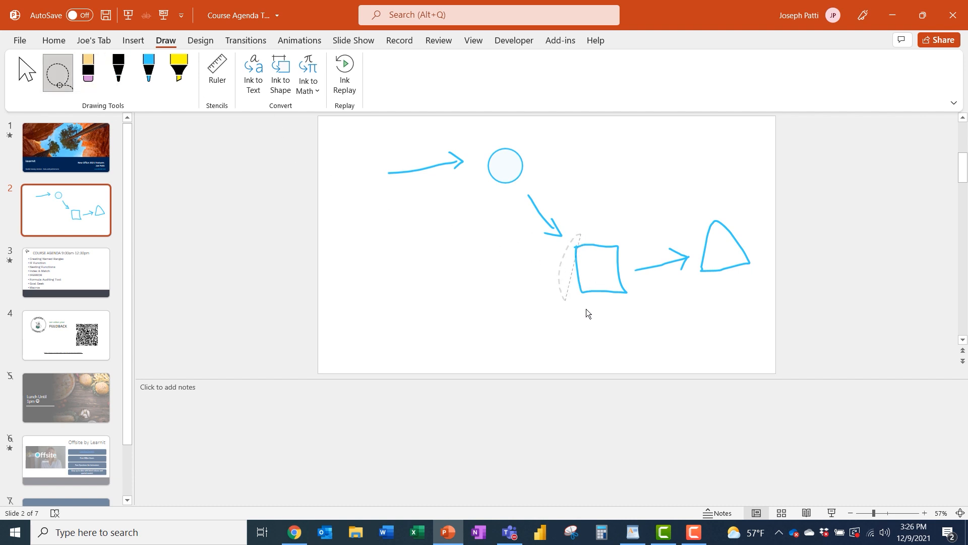
Lasso the hand-drawn square and convert its ink to a shape.
{"action": "mouse_move", "coordinate": [628, 299]}
{"action": "left_mouse_down"}
{"action": "mouse_move", "coordinate": [622, 259]}
{"action": "mouse_move", "coordinate": [592, 229]}
{"action": "mouse_move", "coordinate": [569, 235]}
{"action": "left_mouse_up"}
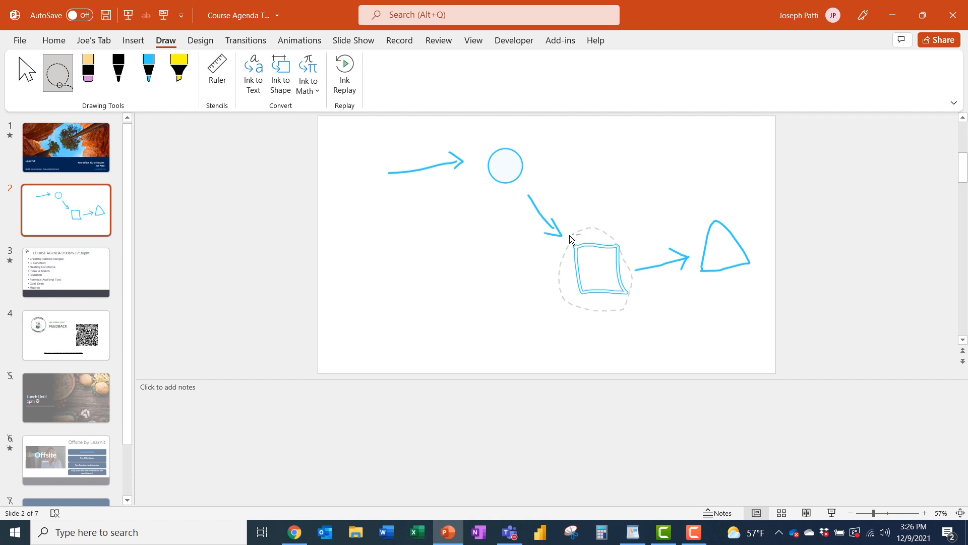
{"action": "left_click", "coordinate": [281, 75]}
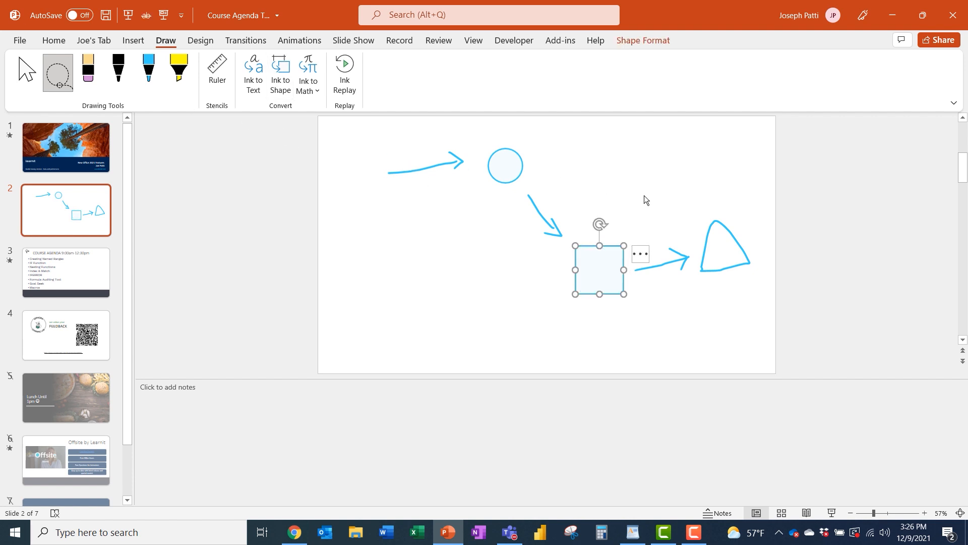
Lasso the hand-drawn triangle for conversion from ink to a shape.
{"action": "mouse_move", "coordinate": [718, 215]}
{"action": "left_mouse_down"}
{"action": "mouse_move", "coordinate": [709, 217]}
{"action": "mouse_move", "coordinate": [698, 277]}
{"action": "mouse_move", "coordinate": [736, 288]}
{"action": "mouse_move", "coordinate": [758, 232]}
{"action": "mouse_move", "coordinate": [711, 215]}
{"action": "left_mouse_up"}
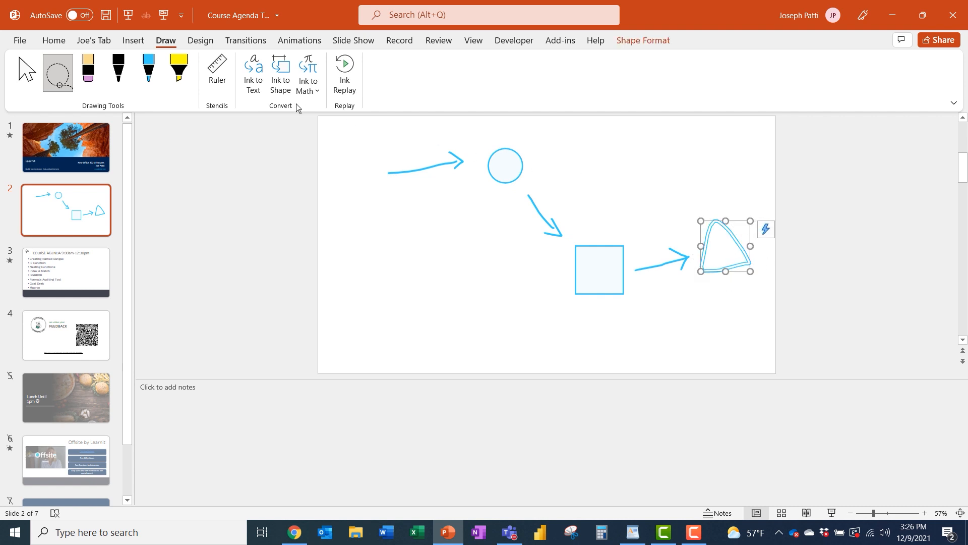